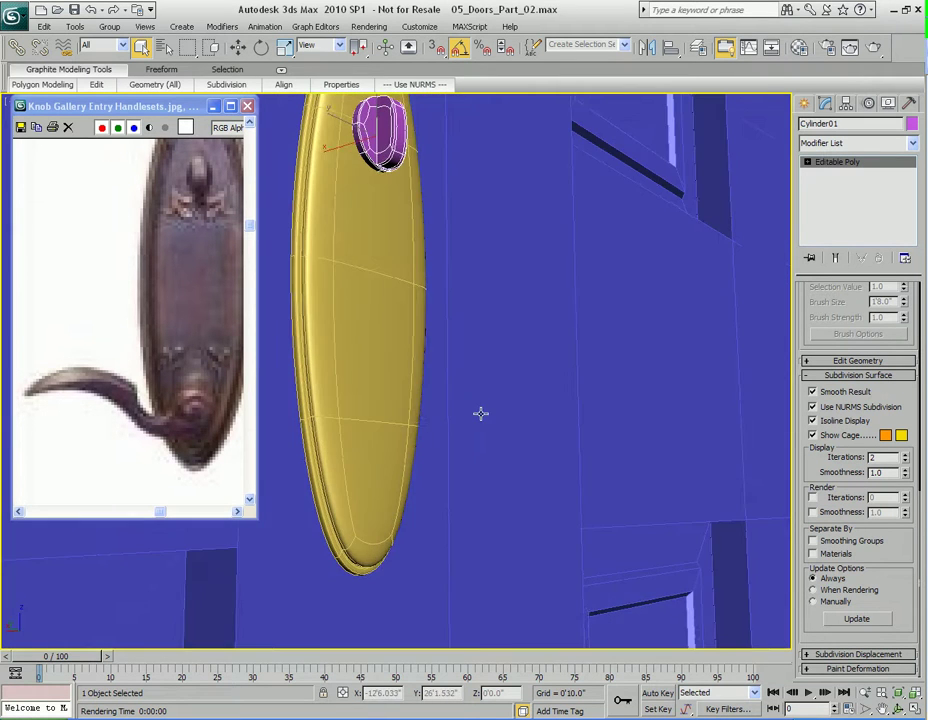
Create an 8-sided AutoGrid cylinder on the lower part of the door plate, about 0.544" in radius and 0.775" high
click(805, 104)
click(830, 227)
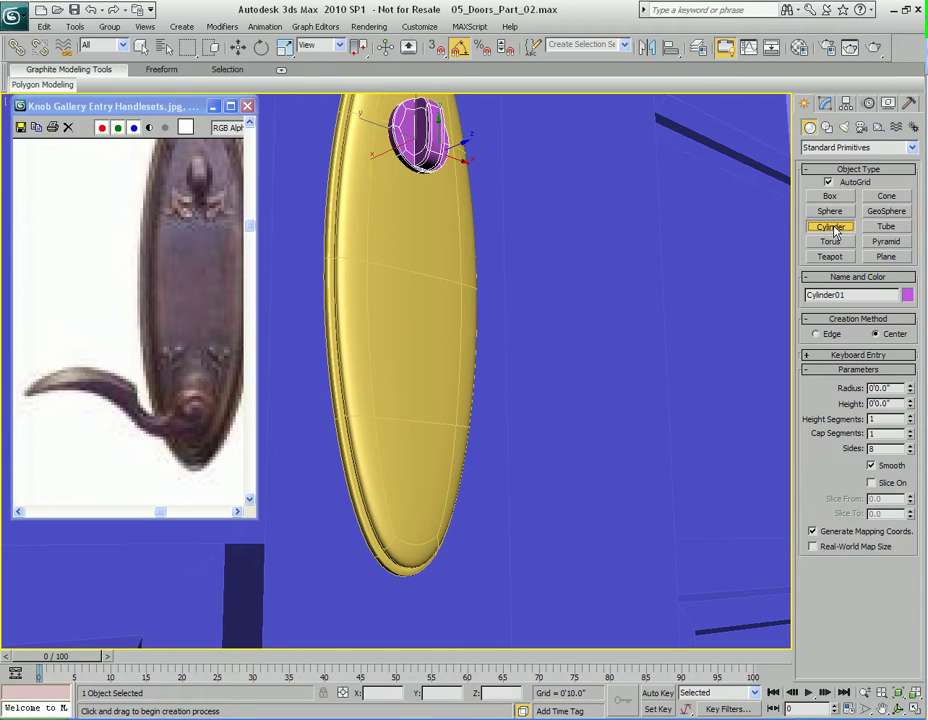
alt+middle_drag(338, 393, 425, 376)
drag(443, 390, 448, 432)
click(505, 404)
right_click(505, 404)
key(z)
scroll(474, 400, down, 3)
alt+middle_drag(400, 393, 464, 408)
key(1)
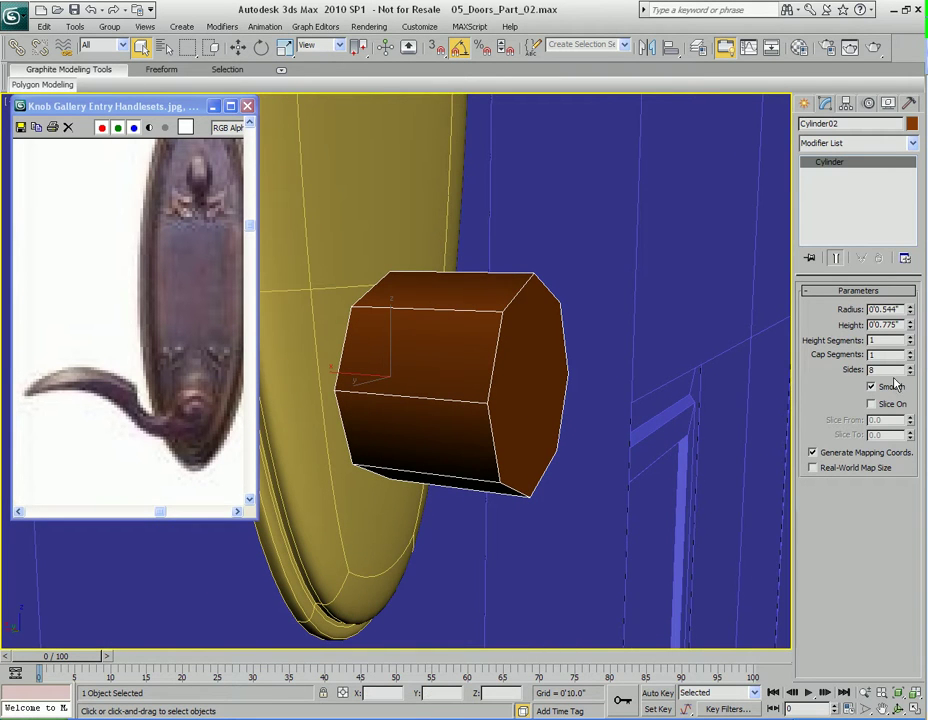
mouse_move(455, 358)
alt+middle_down()
mouse_move(512, 356)
mouse_move(450, 373)
alt+middle_up()
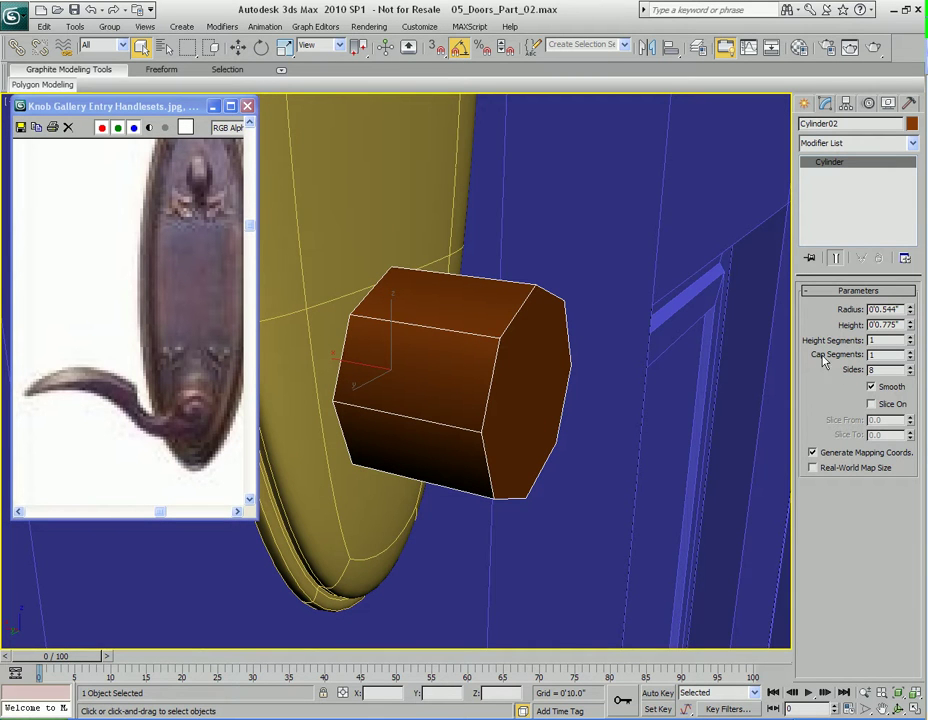
Pull the new cylinder away from the door plate and convert it to an Editable Poly
alt+middle_drag(408, 393, 350, 397)
key(w)
drag(356, 378, 454, 388)
key(q)
right_click(558, 360)
mouse_move(615, 498)
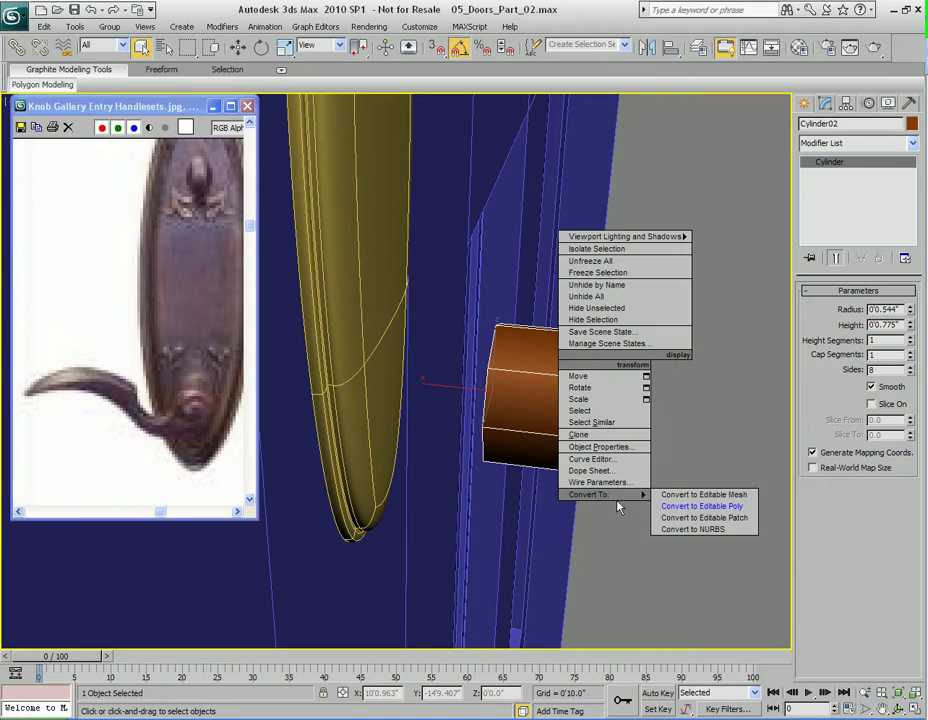
click(686, 508)
Delete the cylinder's back cap polygon, the one facing the door plate
scroll(499, 418, up, 4)
middle_drag(574, 458, 507, 389)
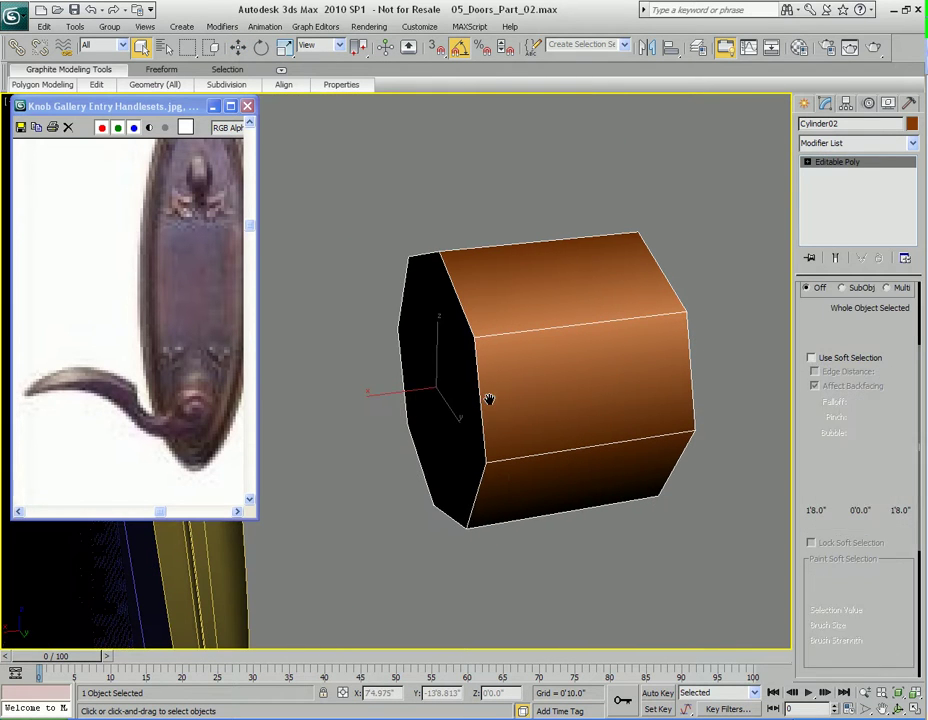
key(4)
click(458, 351)
key(Delete)
Move the whole cylinder back along X until its open end meets the door plate
alt+middle_drag(559, 358, 485, 354)
scroll(489, 348, down, 4)
key(4)
key(w)
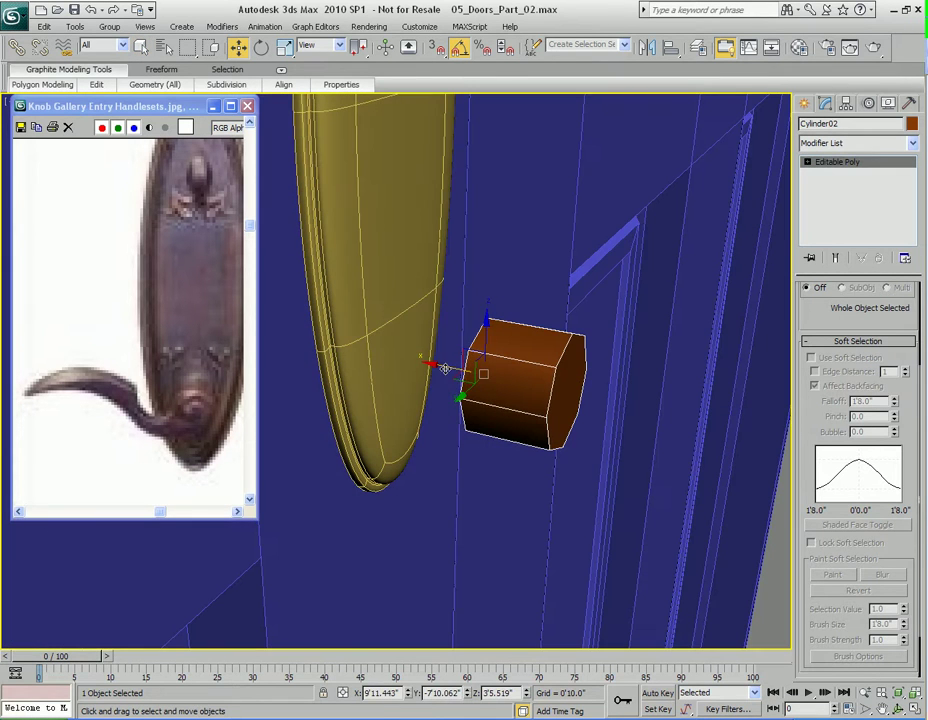
drag(445, 372, 383, 356)
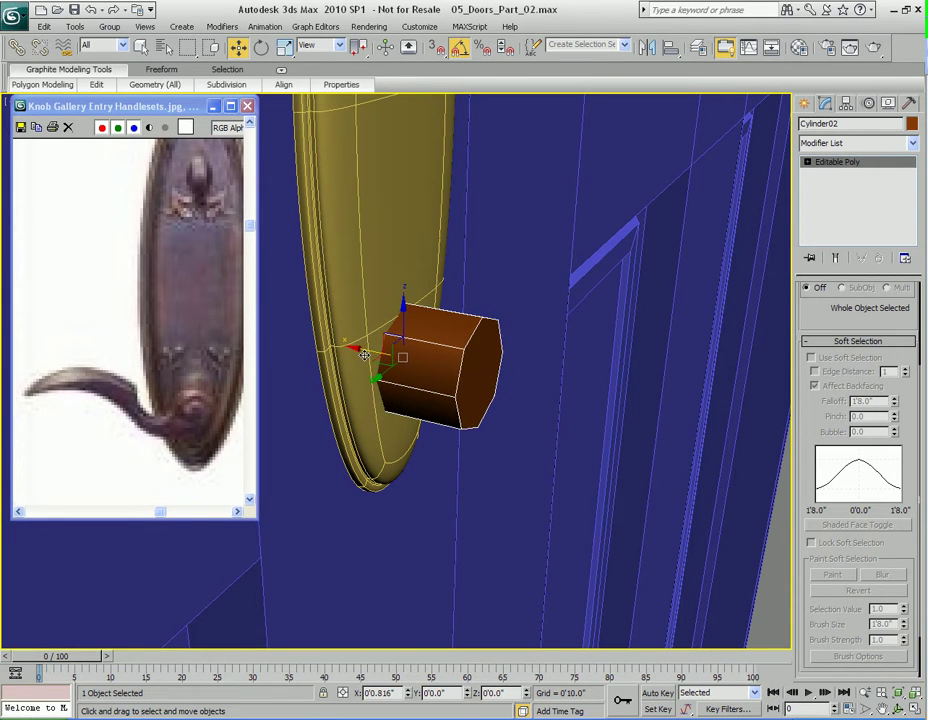
alt+middle_drag(532, 388, 489, 375)
key(q)
Turn on NURMS smoothing for the cylinder
alt+middle_drag(575, 368, 547, 381)
scroll(547, 377, down, 8)
scroll(546, 378, up, 5)
scroll(547, 383, up, 3)
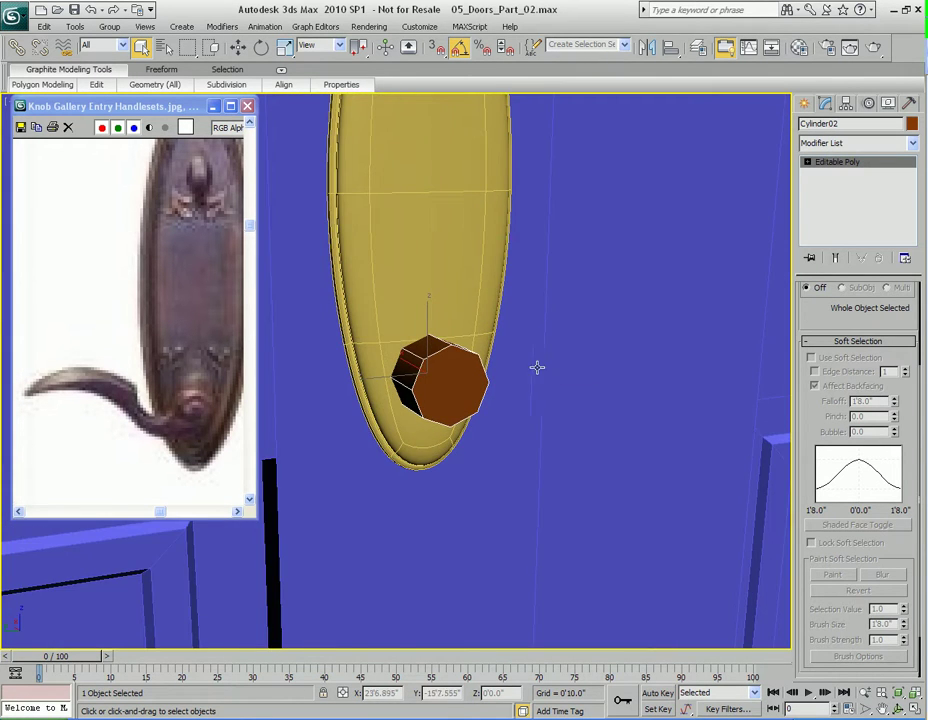
alt+middle_drag(493, 350, 516, 374)
right_click(433, 390)
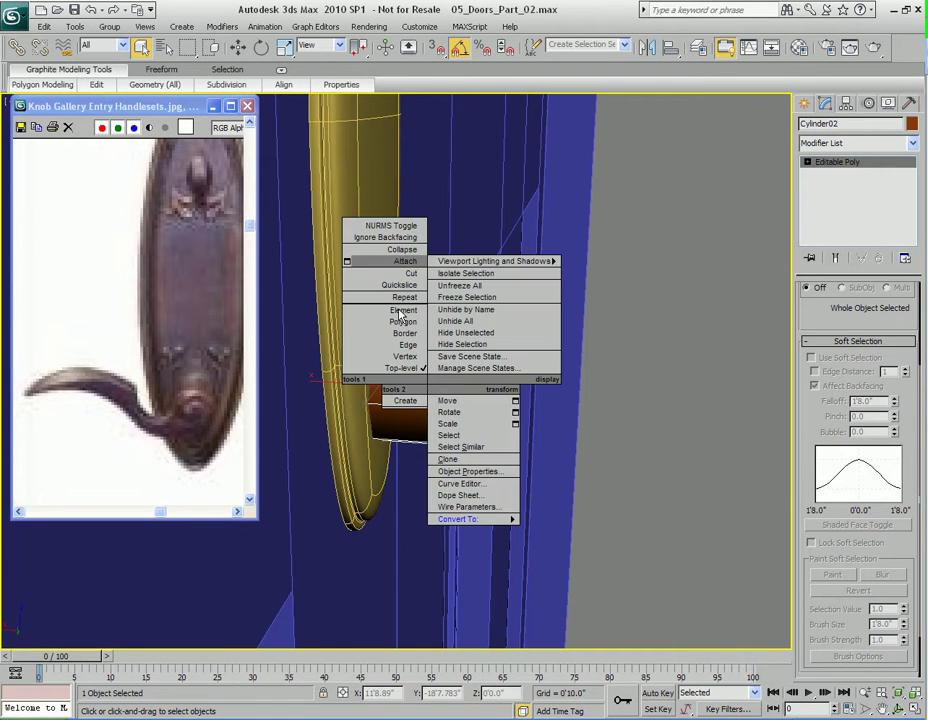
click(391, 225)
scroll(545, 309, up, 4)
alt+middle_drag(515, 365, 512, 359)
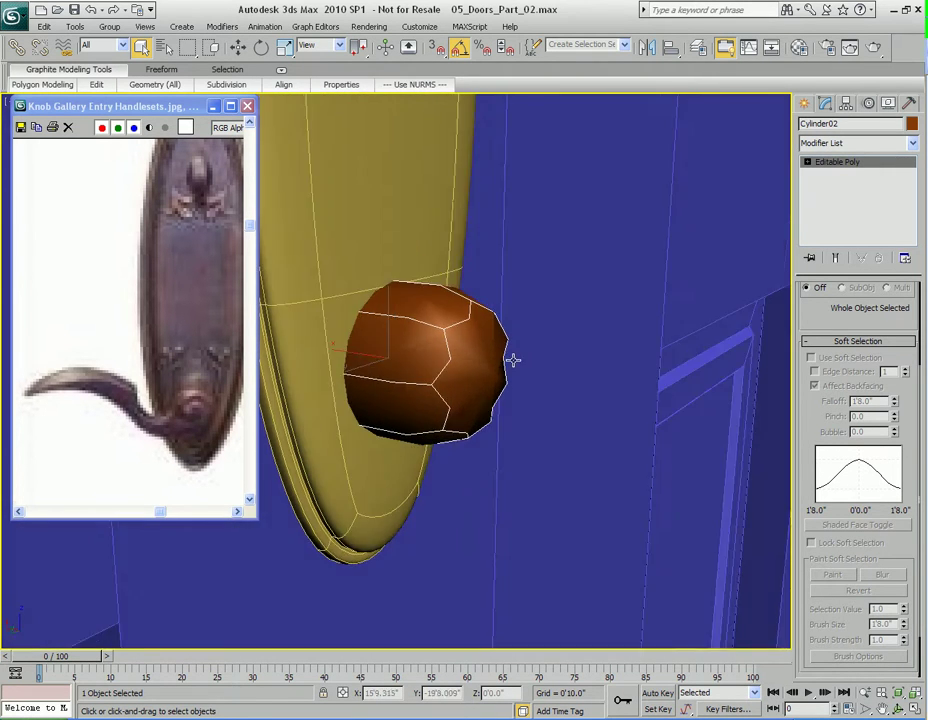
Extrude the cylinder's front cap polygon outward to lengthen the handle base by another section
alt+middle_drag(458, 389, 512, 369)
key(4)
click(489, 336)
key(w)
alt+middle_drag(417, 356, 566, 367)
key(w)
drag(565, 353, 487, 349)
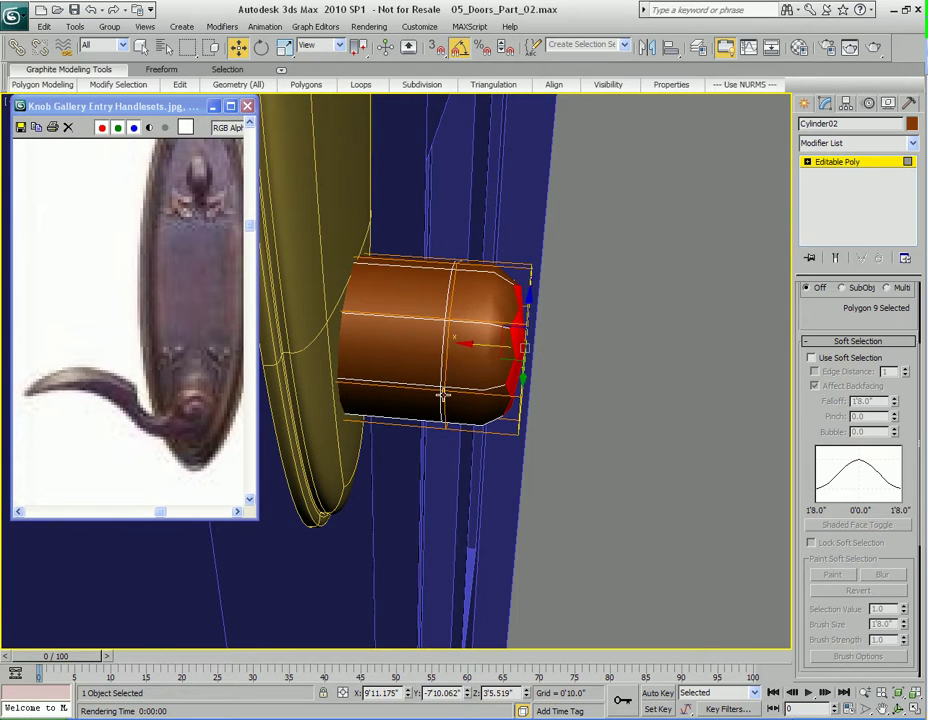
middle_drag(450, 386, 502, 347)
key(q)
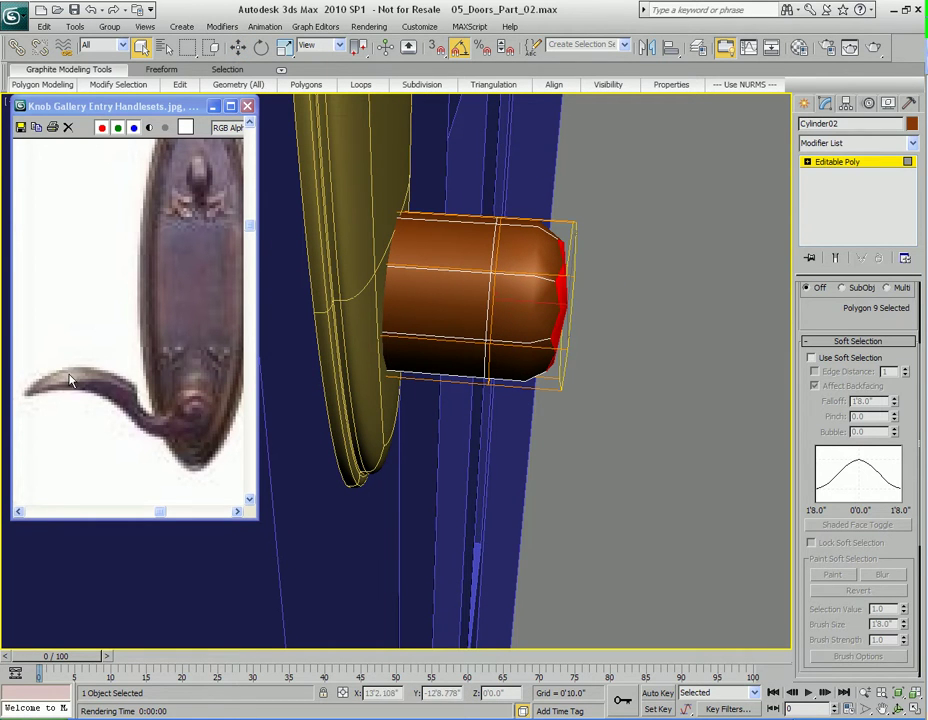
alt+middle_drag(604, 420, 452, 416)
click(444, 404)
ctrl+click(409, 345)
alt+middle_drag(479, 357, 467, 414)
click(439, 364)
alt+middle_drag(439, 366, 314, 401)
scroll(424, 416, up, 3)
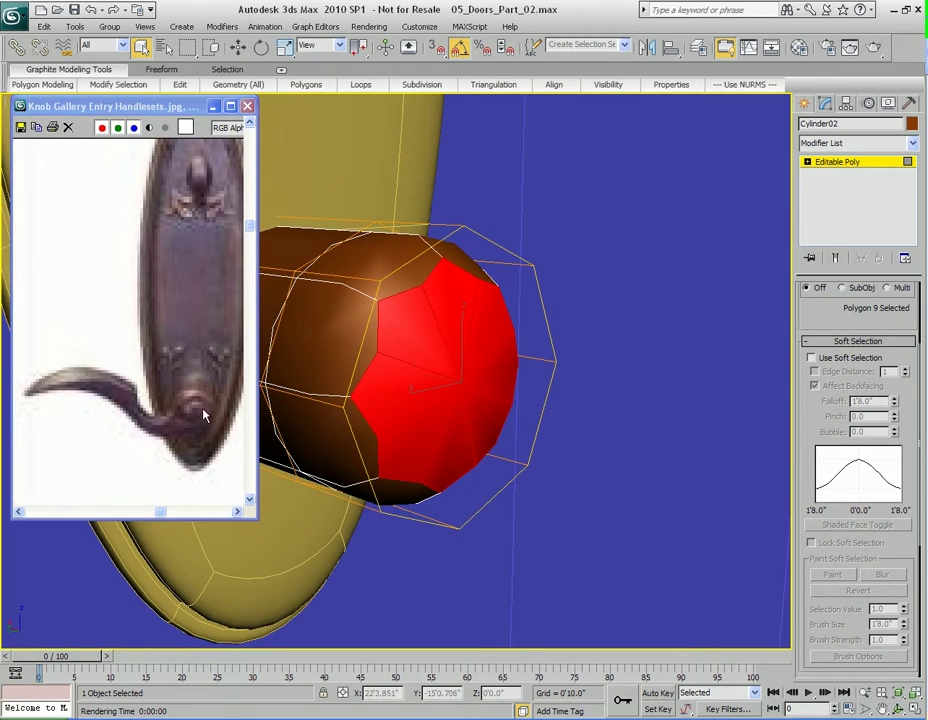
Inset the cylinder's front cap polygon by 0.24" as a group
alt+middle_drag(467, 371, 497, 385)
right_click(496, 384)
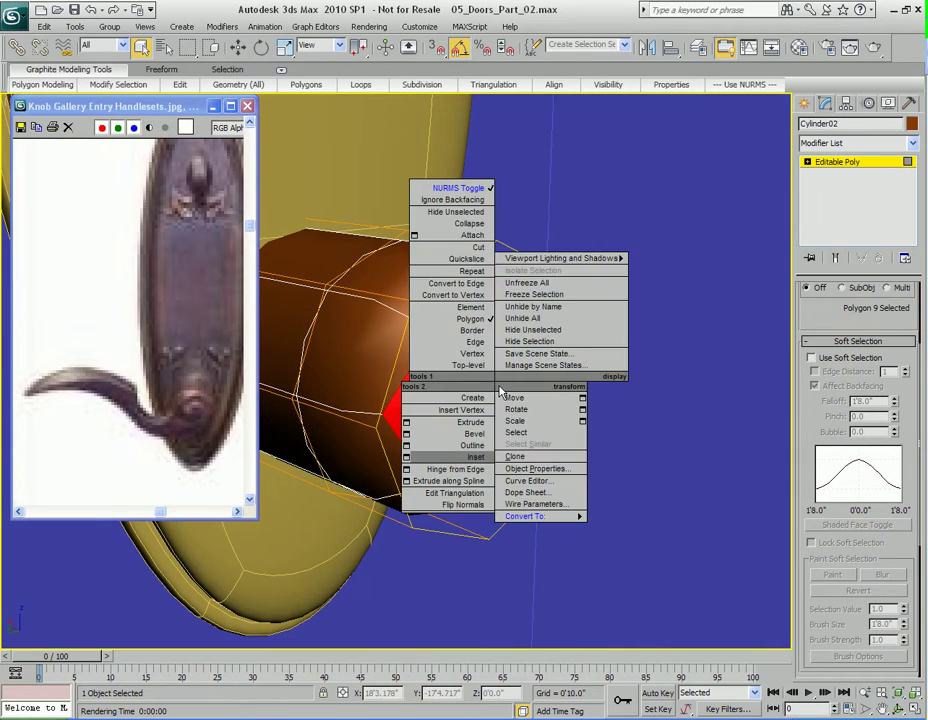
click(407, 457)
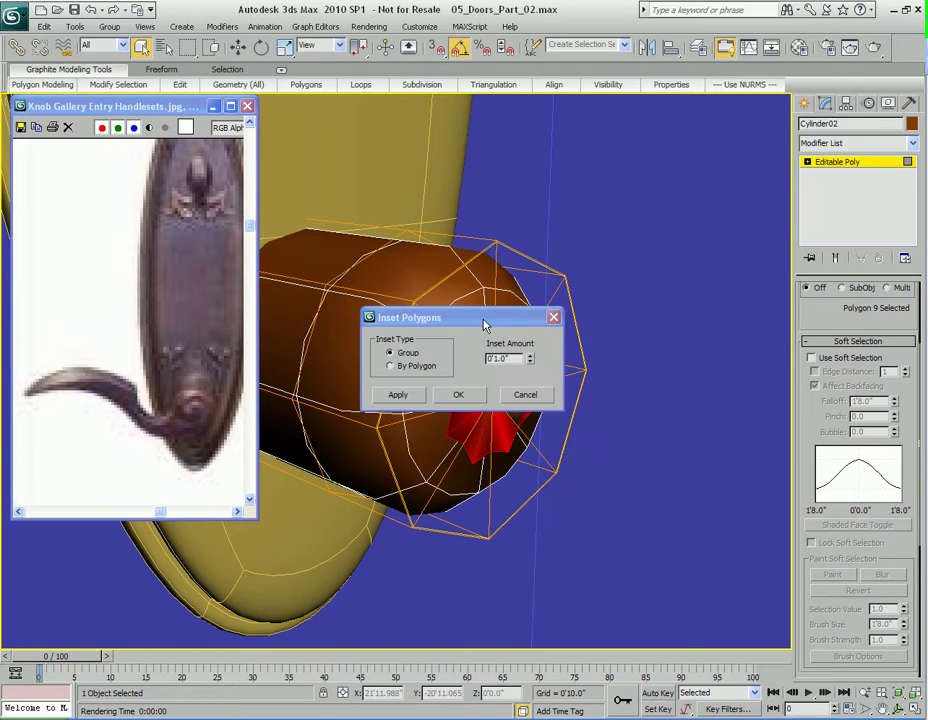
drag(472, 313, 687, 304)
drag(747, 347, 746, 402)
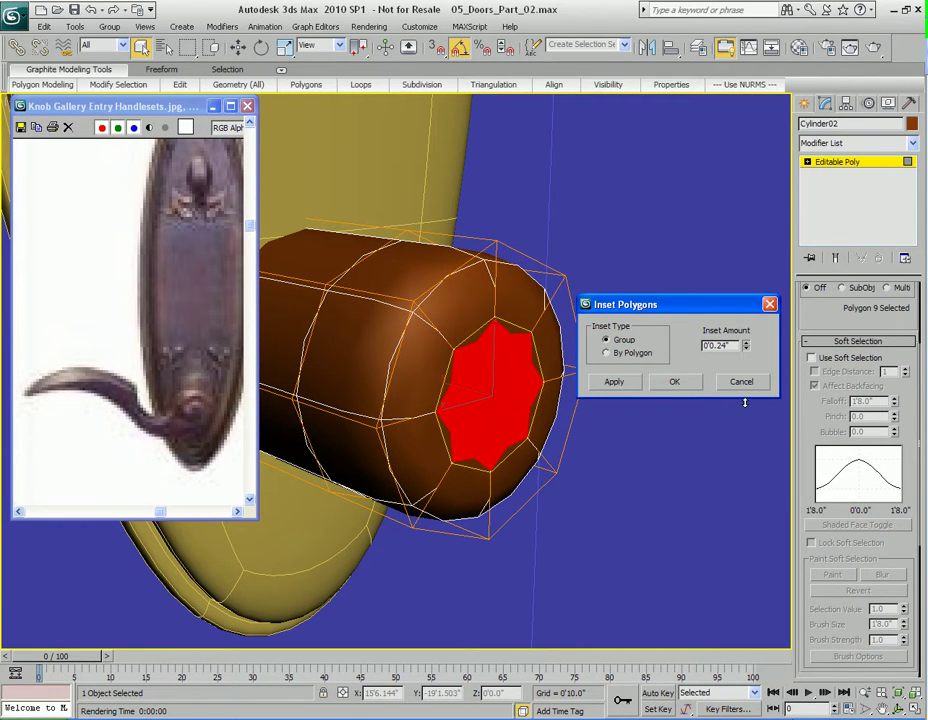
click(676, 383)
Convert the inset polygon selection to its eight edges and chamfer them by 0.003" with 2 segments
scroll(535, 405, up, 5)
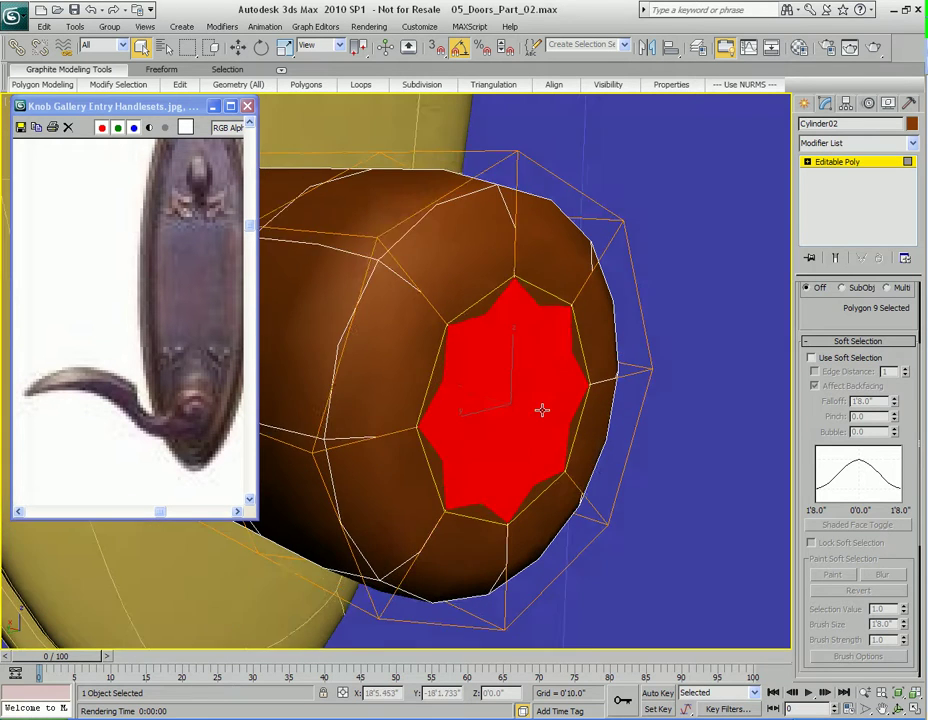
scroll(826, 330, up, 3)
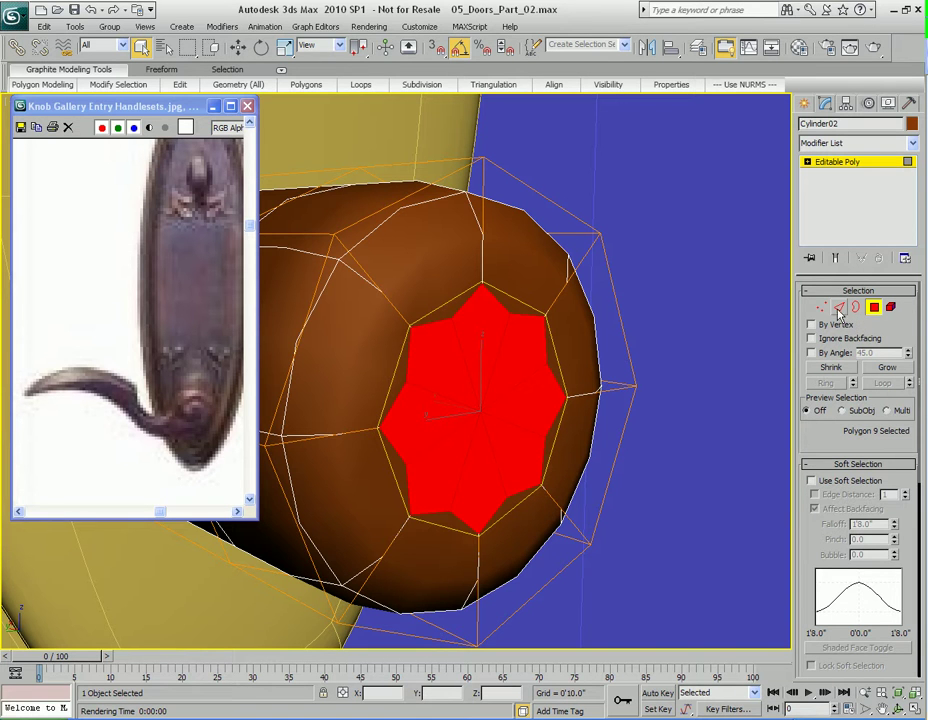
ctrl+click(838, 308)
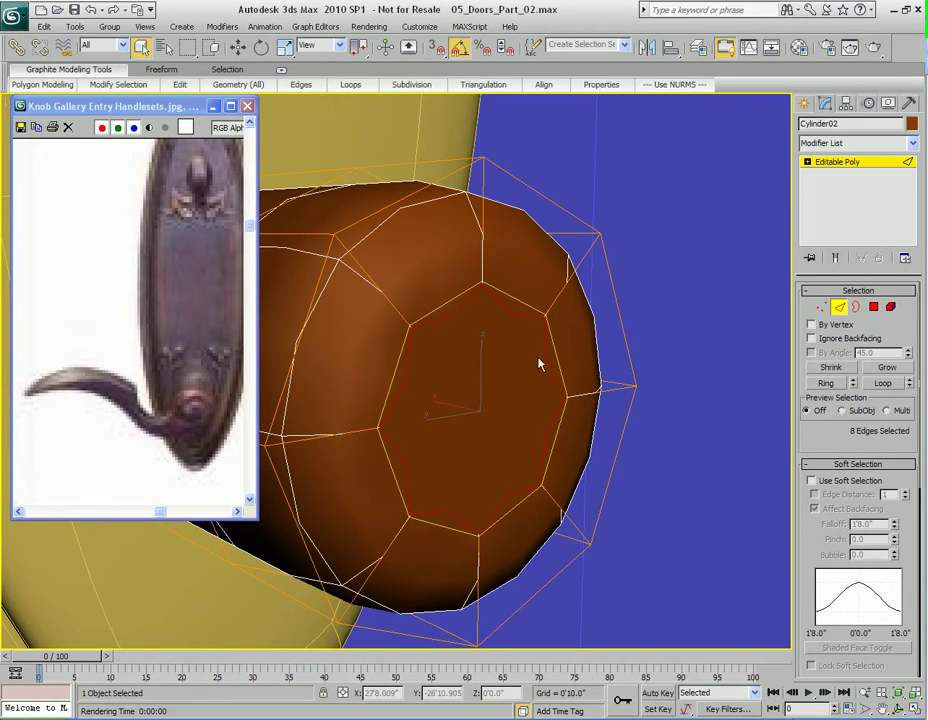
alt+middle_drag(432, 389, 540, 390)
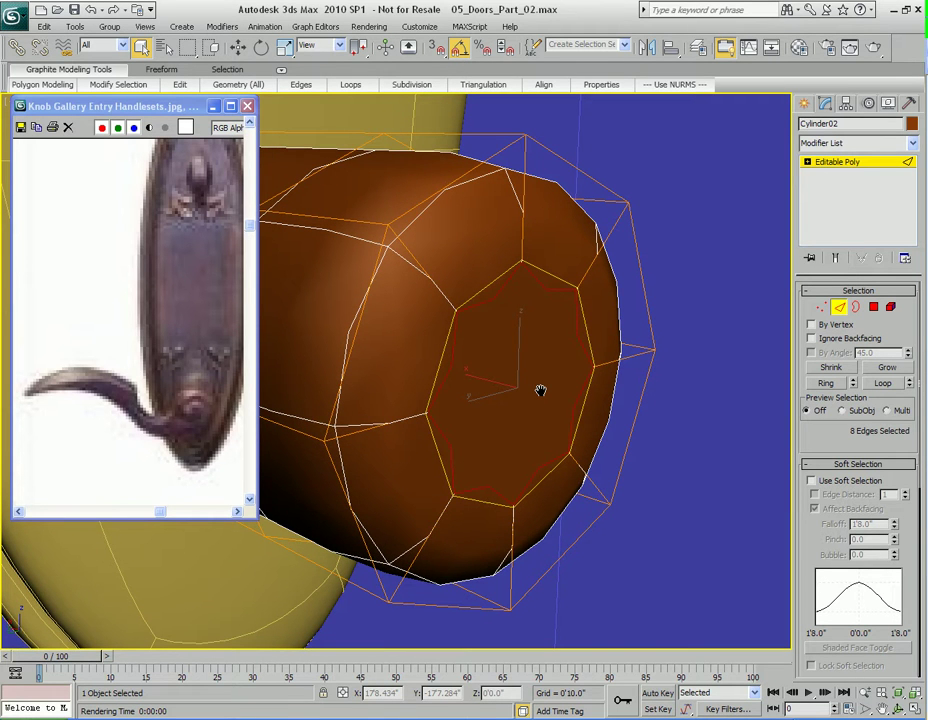
mouse_move(541, 396)
alt+middle_down()
mouse_move(549, 406)
mouse_move(540, 375)
alt+middle_up()
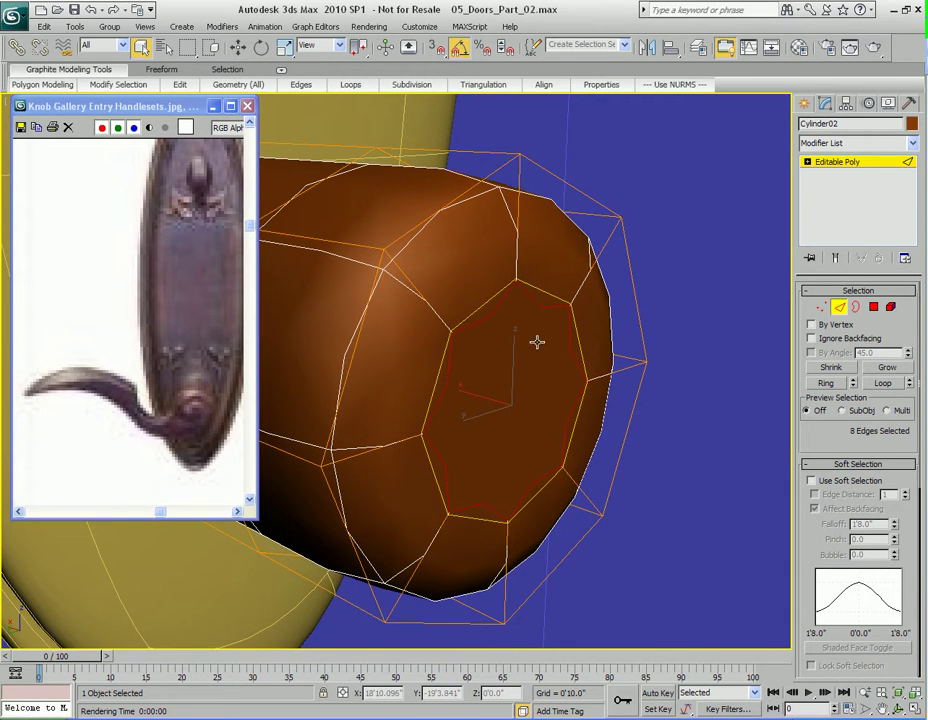
right_click(538, 344)
click(457, 421)
drag(497, 327, 670, 330)
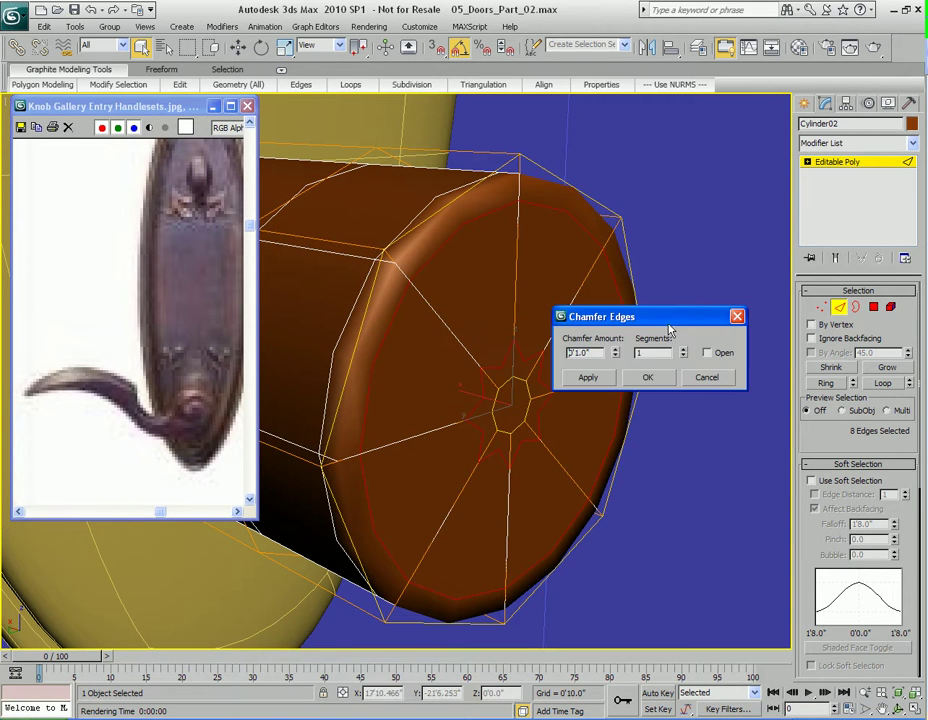
drag(617, 361, 618, 455)
drag(614, 350, 614, 346)
scroll(457, 384, up, 3)
middle_drag(457, 384, 451, 382)
click(616, 357)
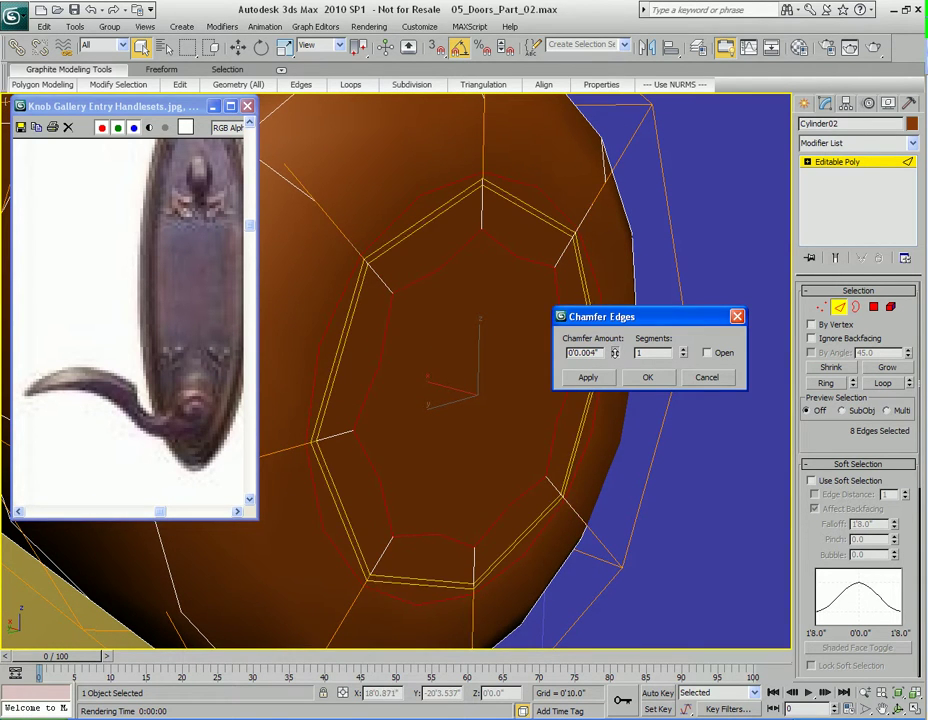
click(685, 350)
click(647, 377)
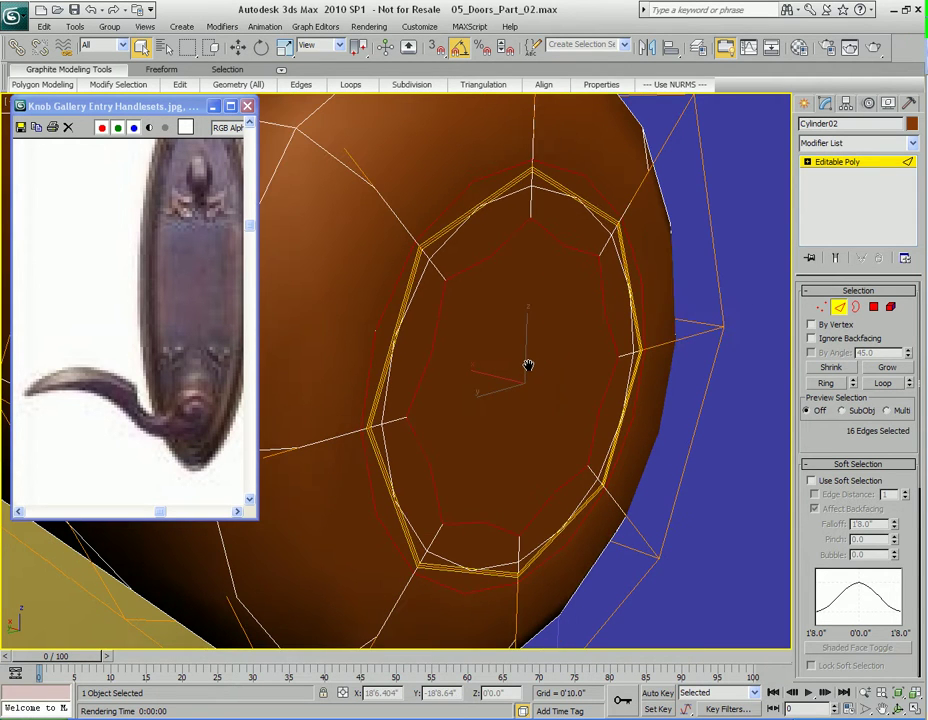
Extrude the inner front polygon inward along X to form a recess in the cylinder's end
key(4)
click(526, 302)
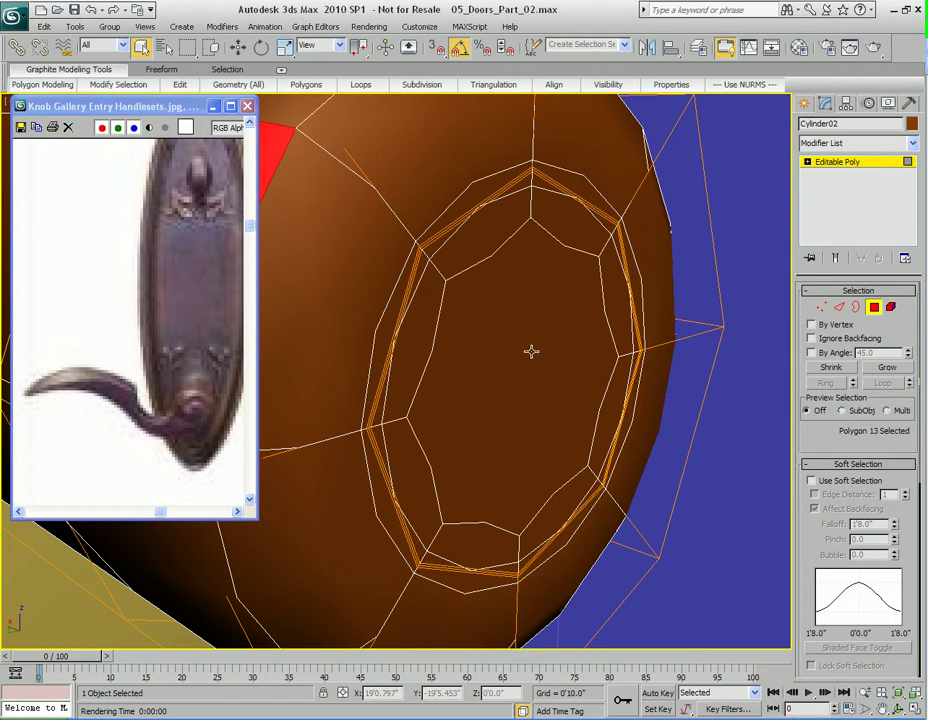
scroll(532, 351, down, 3)
click(510, 357)
middle_drag(462, 373, 420, 380)
key(w)
drag(415, 384, 392, 381)
Turn off NURMS smoothing and fine-tune the depth of the recess floor polygon
right_click(512, 396)
click(457, 200)
key(z)
alt+middle_drag(616, 376, 596, 355)
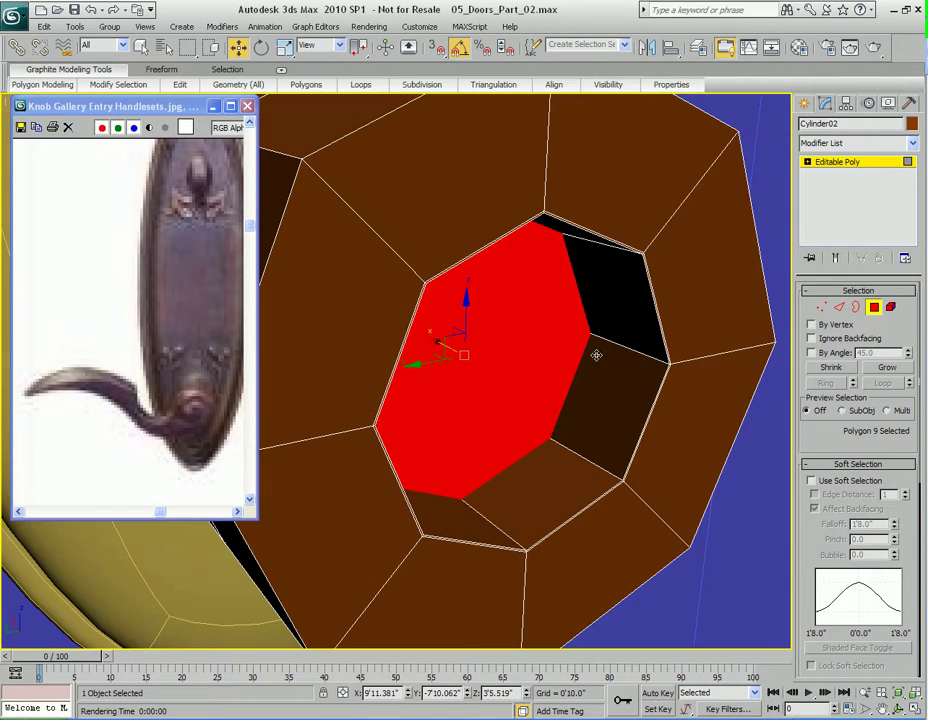
alt+middle_drag(436, 331, 436, 340)
drag(437, 333, 438, 330)
mouse_move(439, 330)
alt+middle_down()
mouse_move(568, 373)
mouse_move(532, 331)
alt+middle_up()
key(q)
Convert the recess floor selection to its border edges and chamfer them by 0.003" with 1 segment
ctrl+click(839, 309)
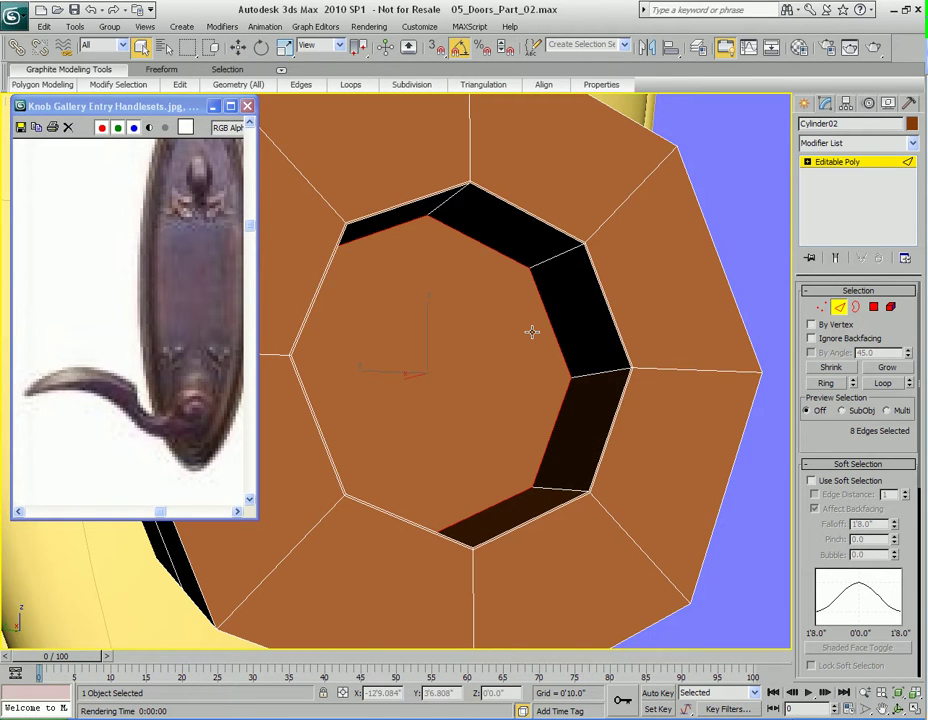
scroll(520, 315, up, 3)
right_click(505, 302)
click(430, 441)
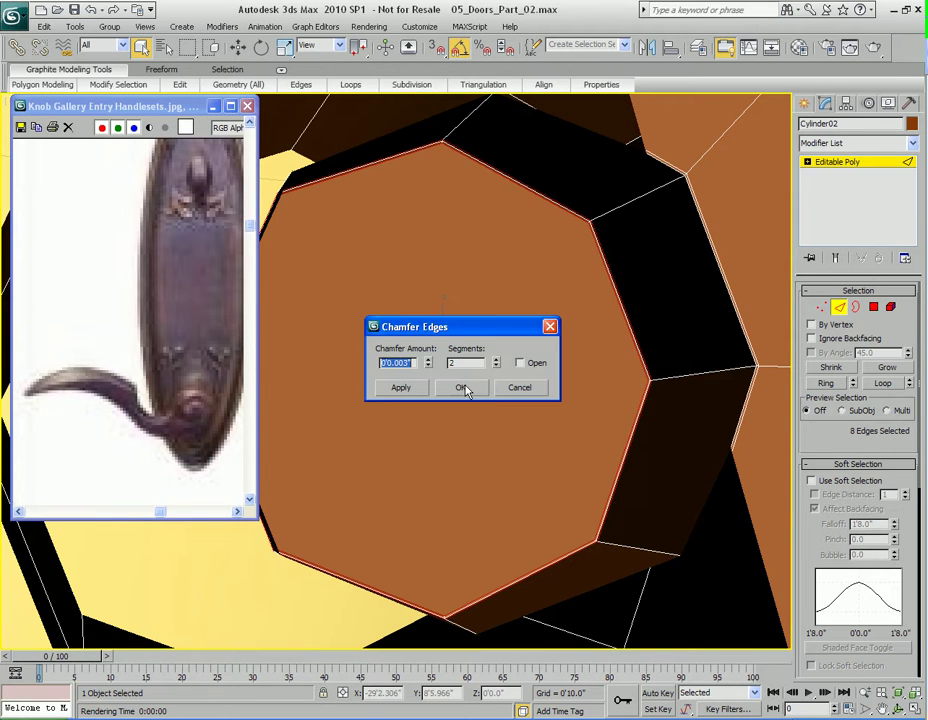
drag(490, 333, 646, 328)
click(652, 363)
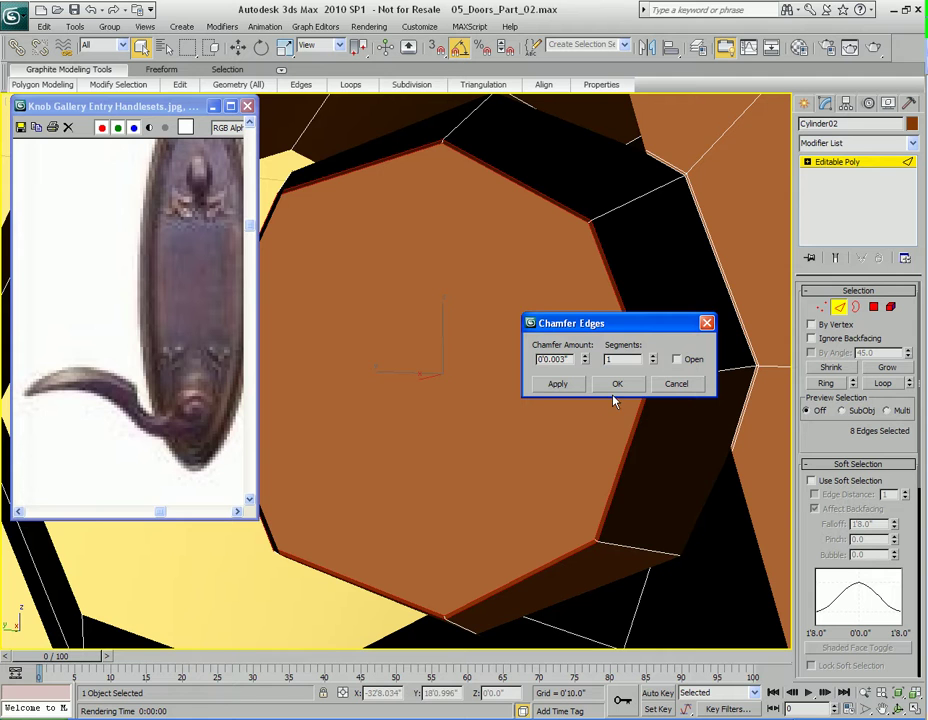
click(614, 384)
Select the recess floor polygon and scale it slightly in its own plane
alt+middle_drag(607, 390, 593, 369)
key(4)
click(502, 292)
alt+middle_drag(502, 292, 533, 331)
alt+middle_drag(533, 331, 514, 323)
key(r)
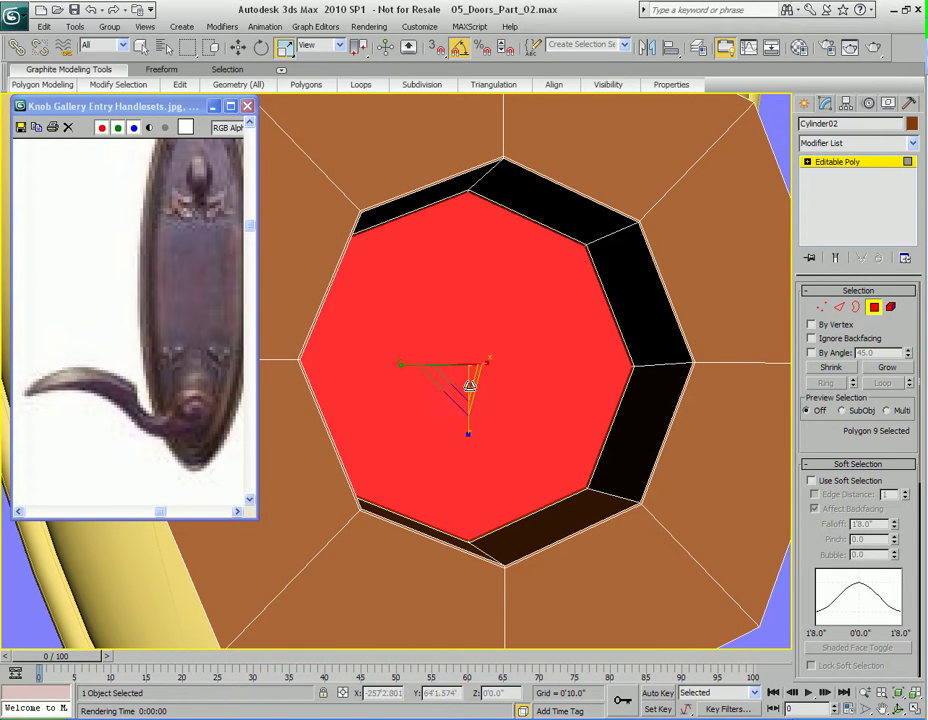
mouse_move(445, 387)
mouse_down()
mouse_move(441, 369)
mouse_move(450, 392)
mouse_up()
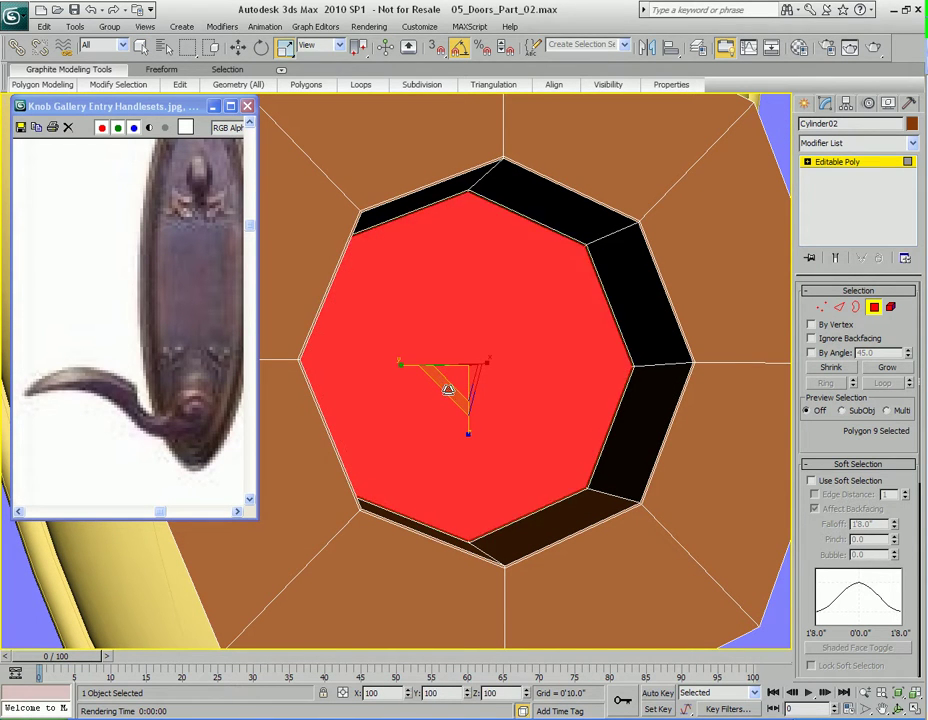
Extrude the recess floor polygon outward and position its end just beyond the rim of the cylinder's front face
alt+middle_drag(447, 387, 554, 354)
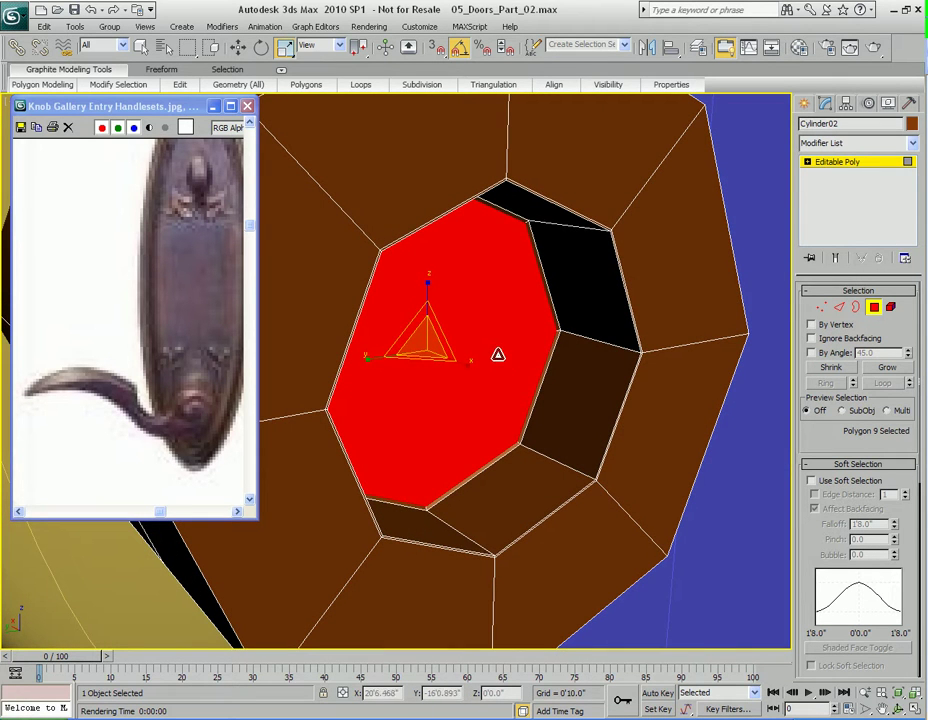
alt+middle_drag(474, 383, 473, 320)
scroll(521, 349, down, 3)
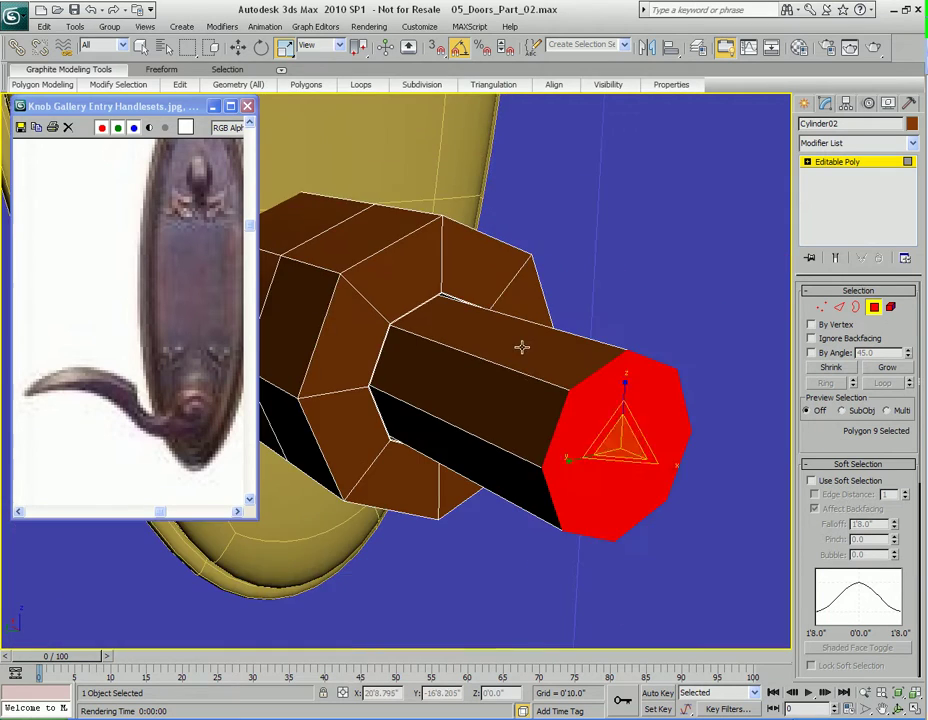
key(w)
alt+middle_drag(522, 348, 551, 364)
drag(650, 410, 416, 375)
key(z)
alt+middle_drag(475, 390, 640, 395)
middle_drag(570, 380, 545, 372)
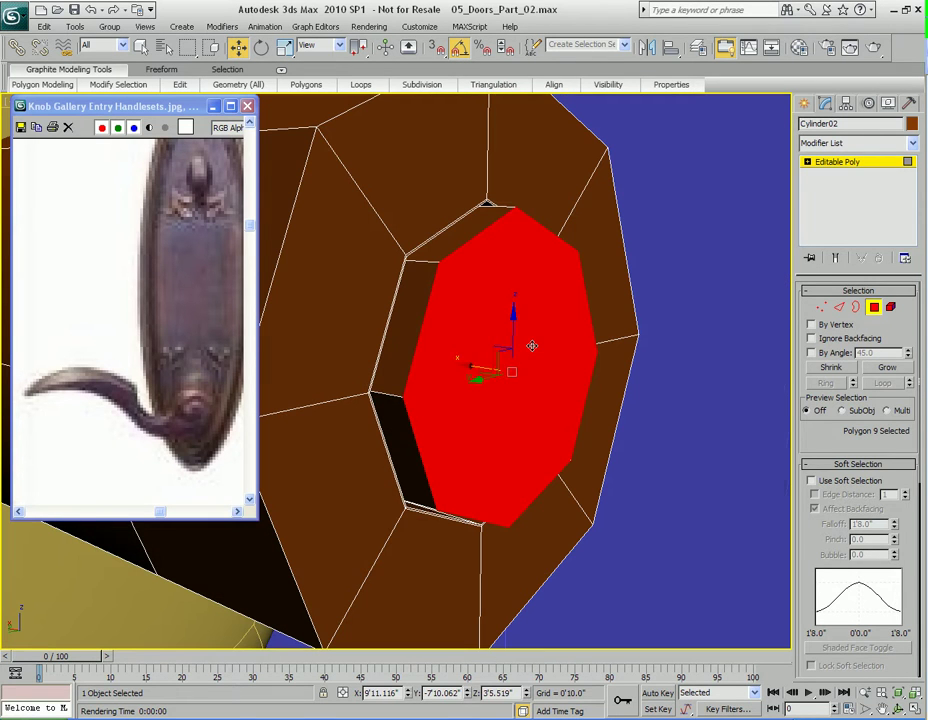
Convert the outward-extruded end polygon's selection to its border edges and chamfer them by a small amount with 2 segments
key(q)
ctrl+click(839, 308)
right_click(494, 279)
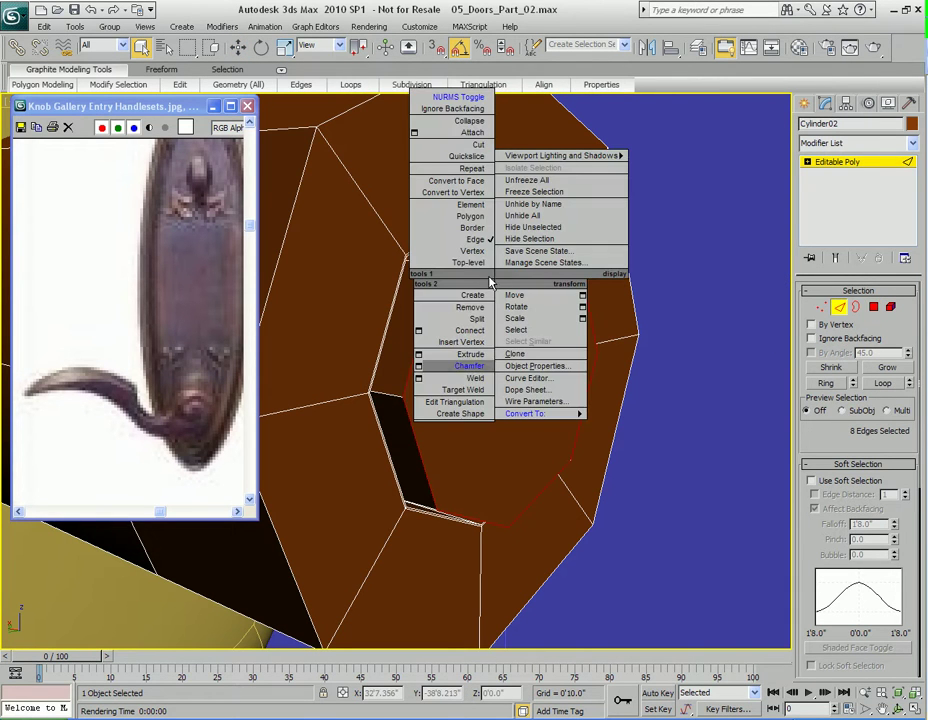
click(419, 366)
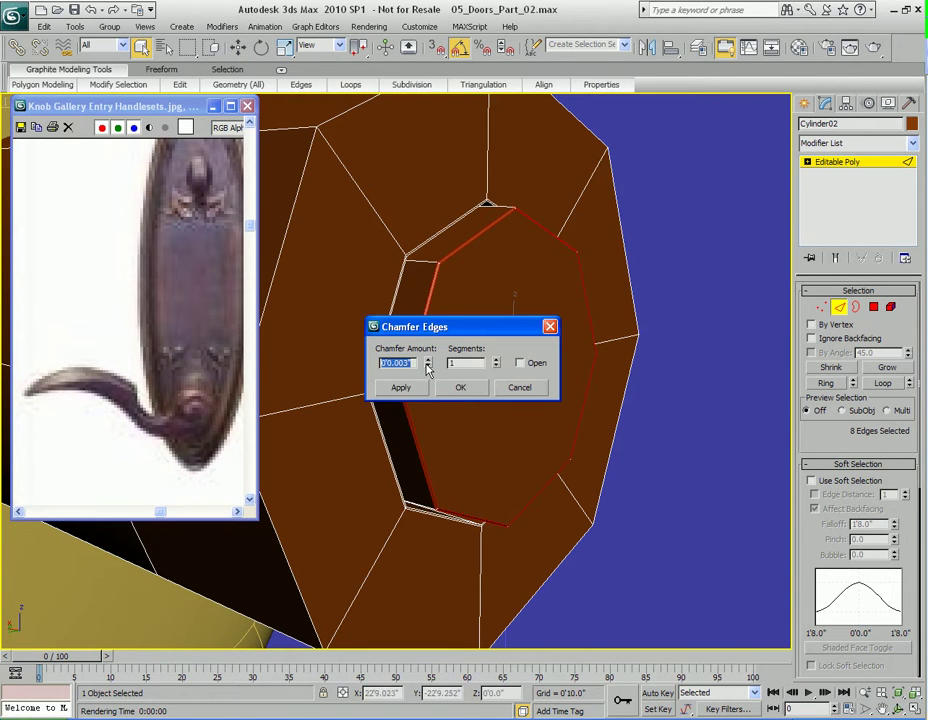
click(498, 360)
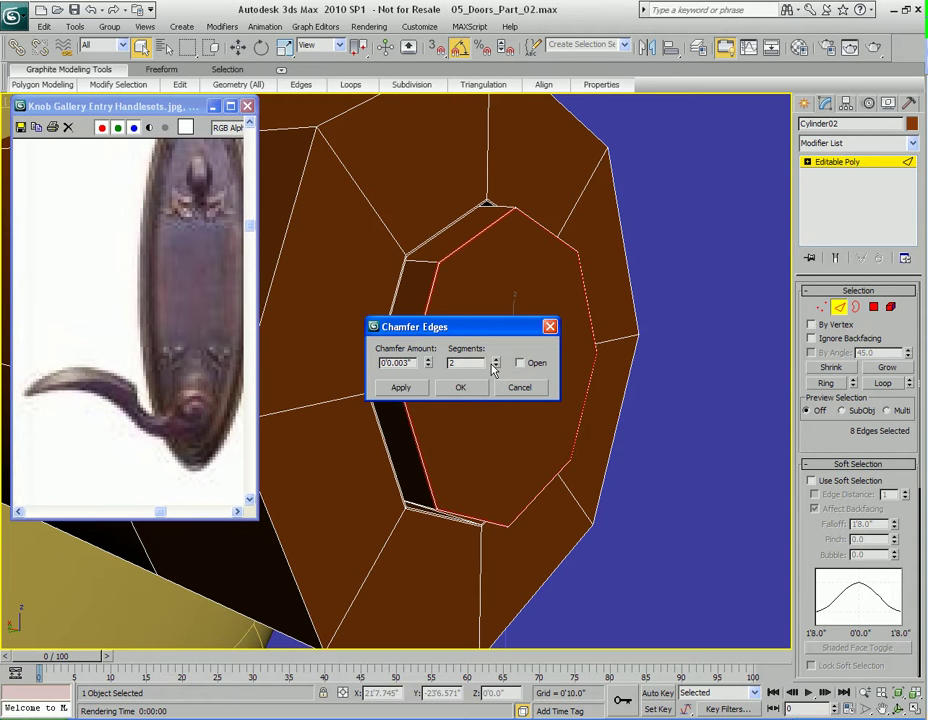
mouse_move(429, 359)
mouse_down()
mouse_move(428, 350)
mouse_move(429, 359)
mouse_up()
click(429, 366)
click(429, 360)
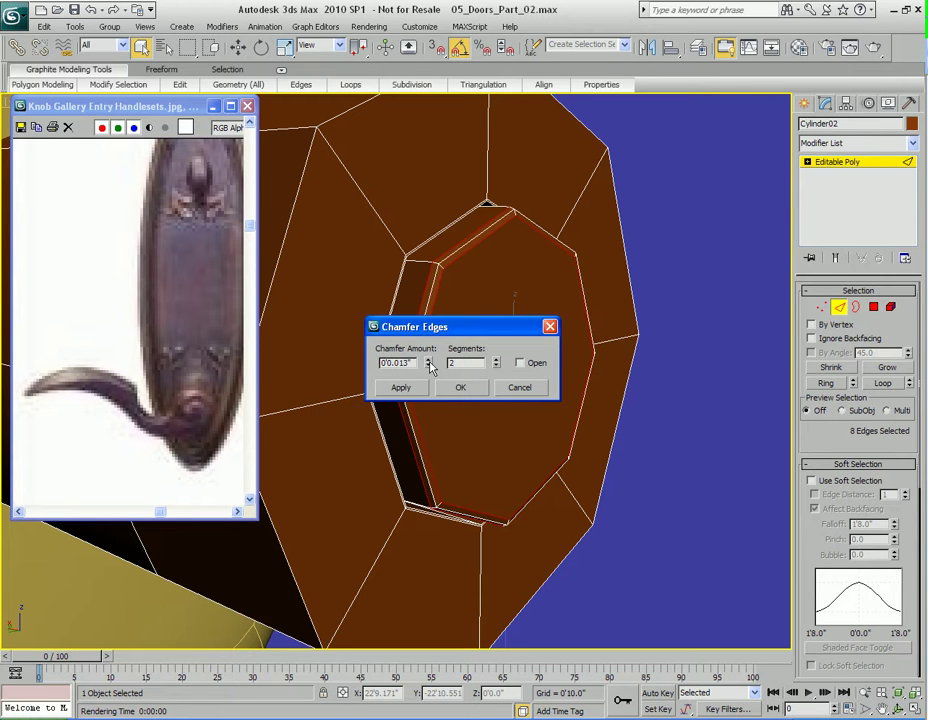
click(430, 366)
drag(430, 366, 428, 360)
click(460, 389)
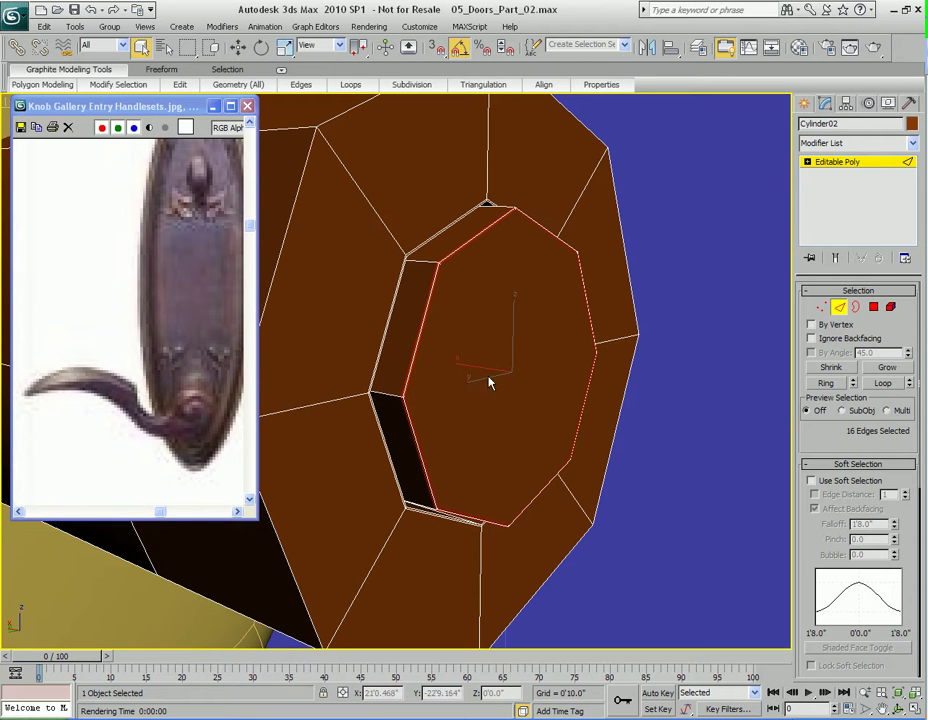
Turn on NURMS smoothing for the cylinder and render the perspective view to check its shape
right_click(500, 346)
click(482, 163)
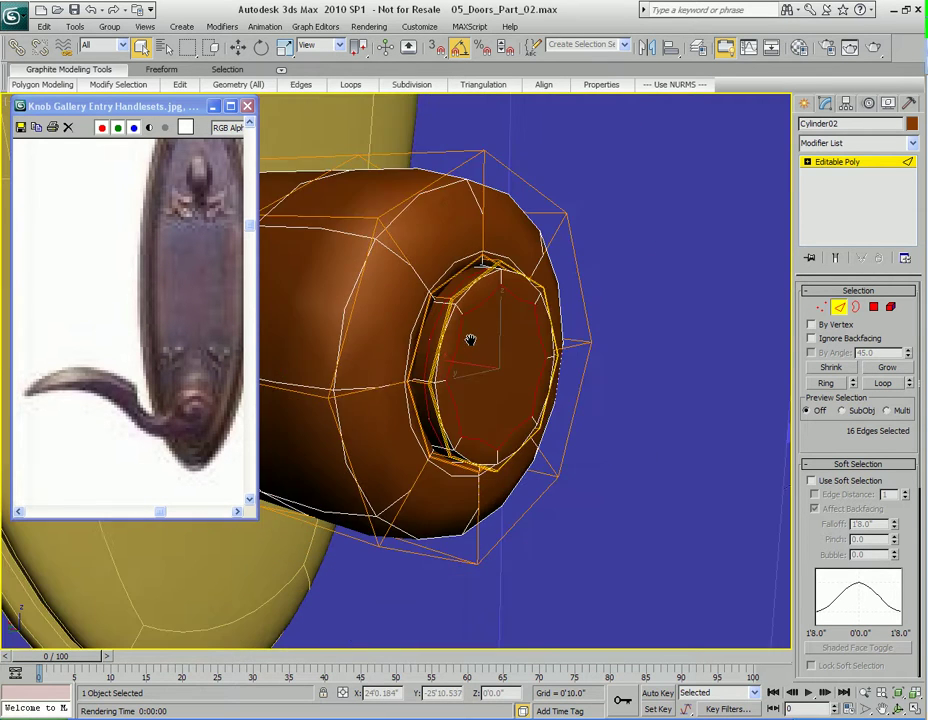
key(shift+q)
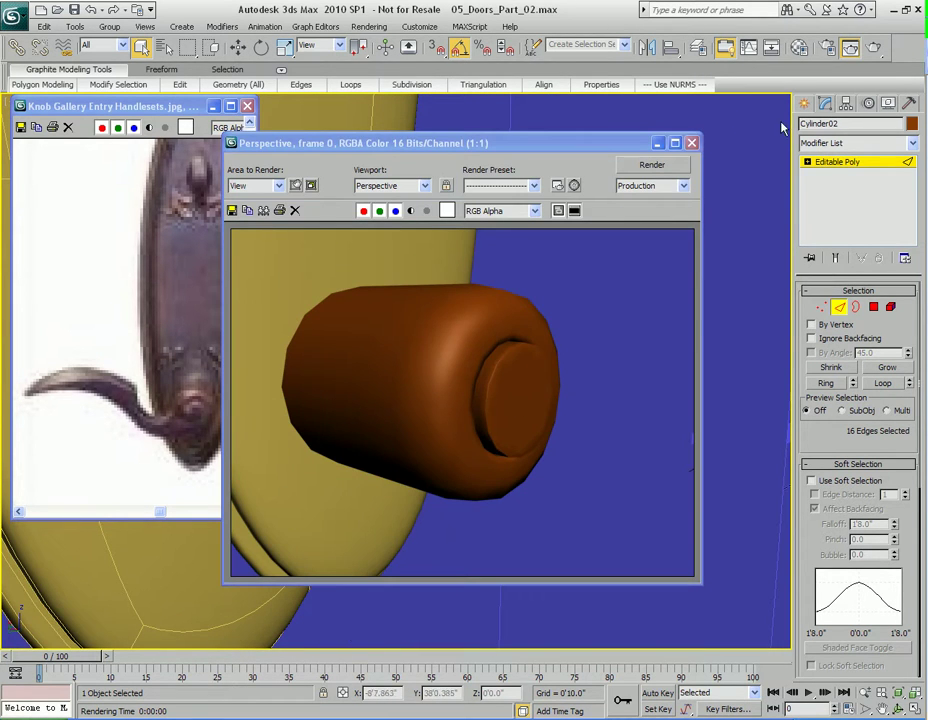
click(691, 143)
Set the cylinder's NURMS display iterations to 2 in its subdivision surface settings
right_click(825, 439)
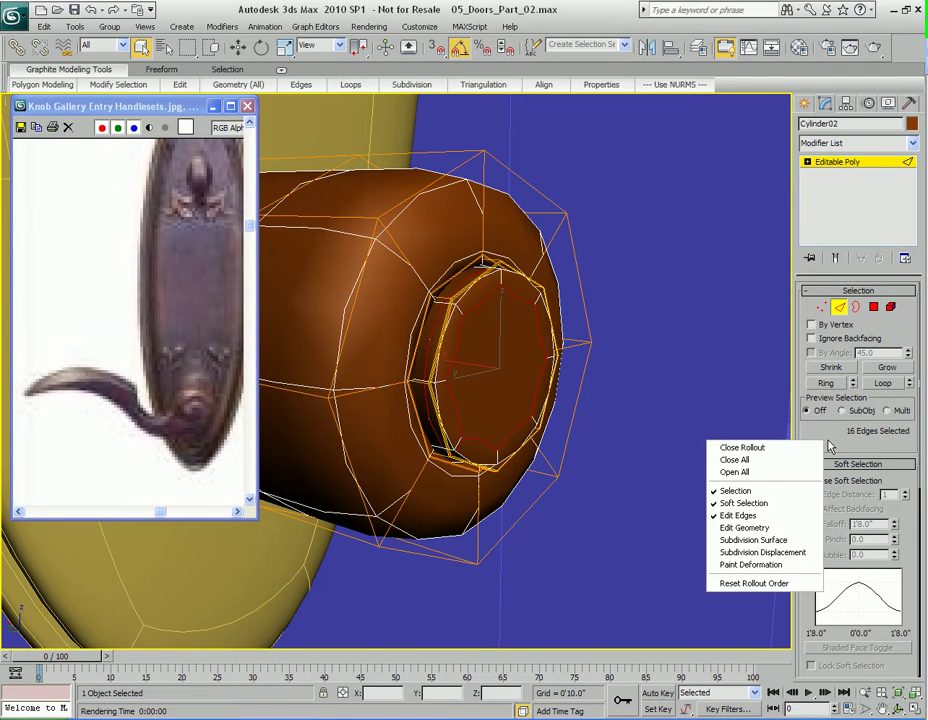
click(760, 541)
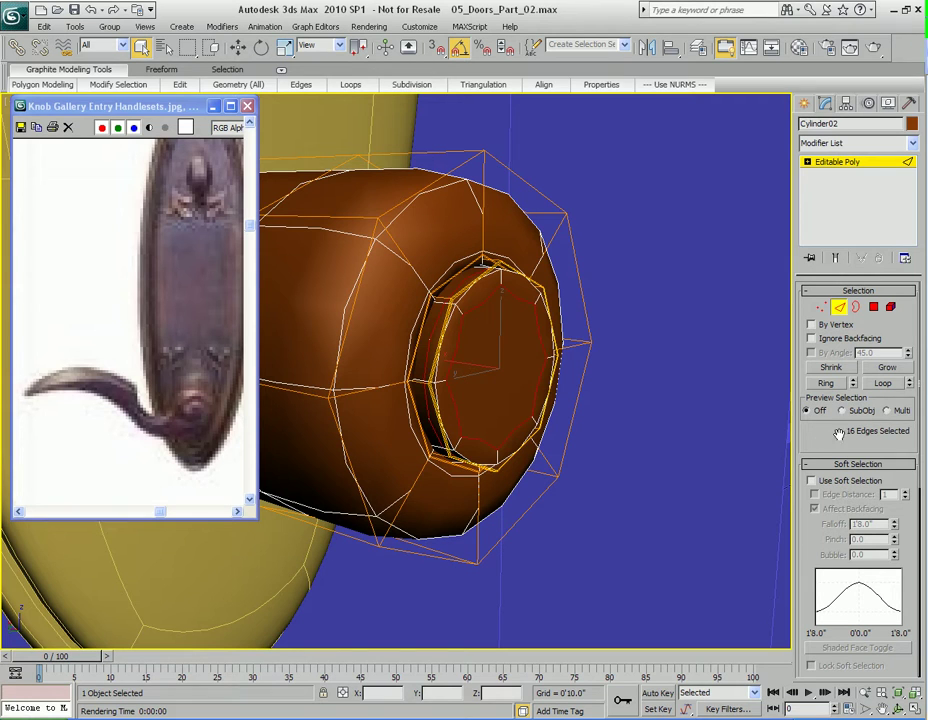
right_click(897, 320)
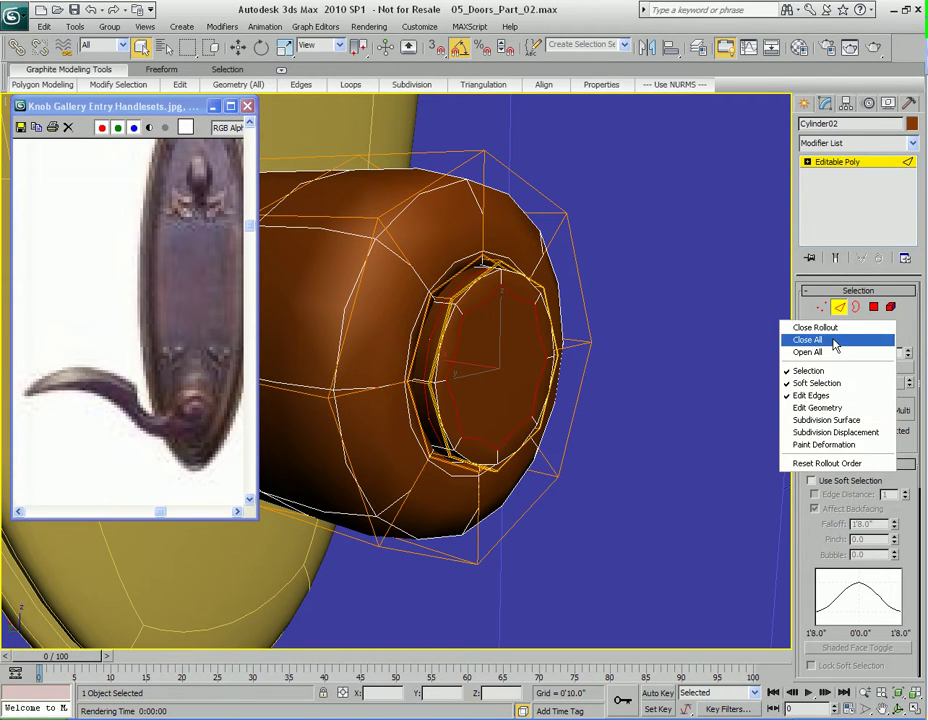
click(817, 420)
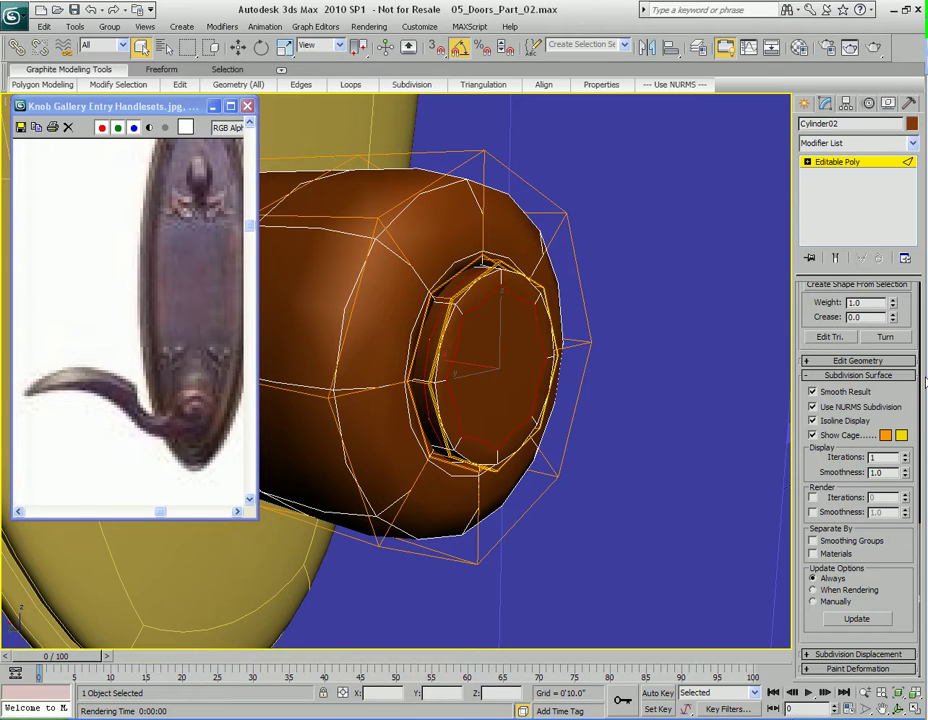
scroll(904, 391, up, 5)
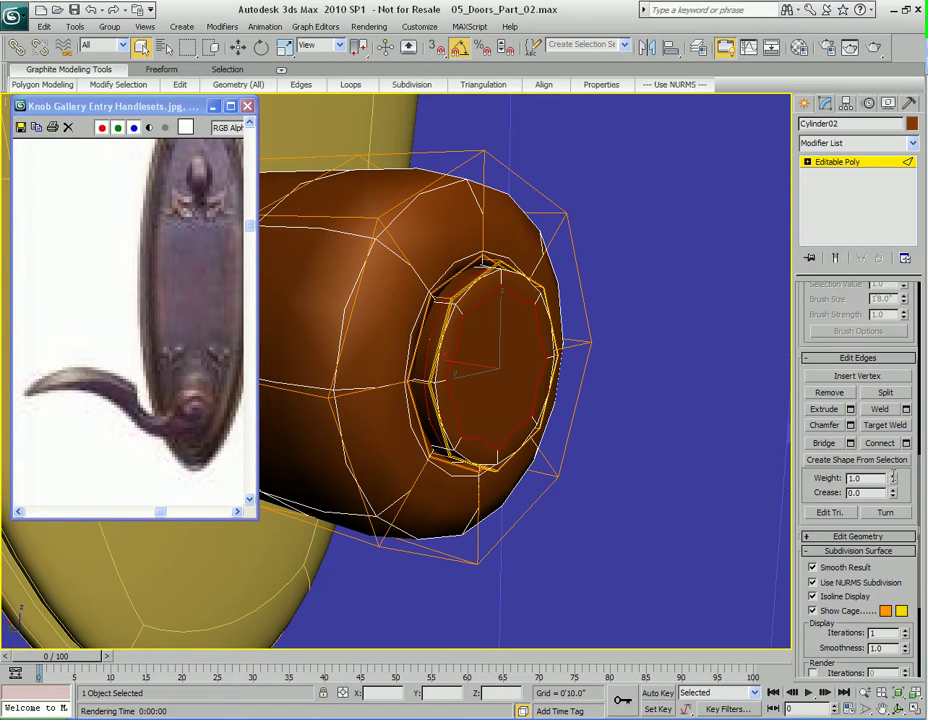
scroll(881, 480, up, 5)
scroll(881, 480, down, 8)
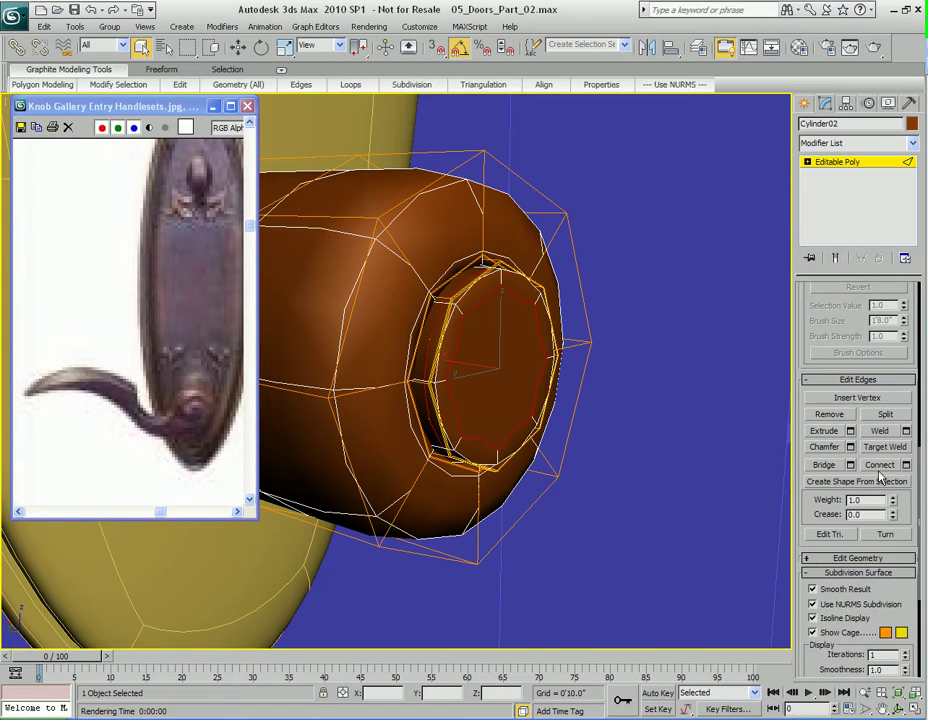
right_click(903, 507)
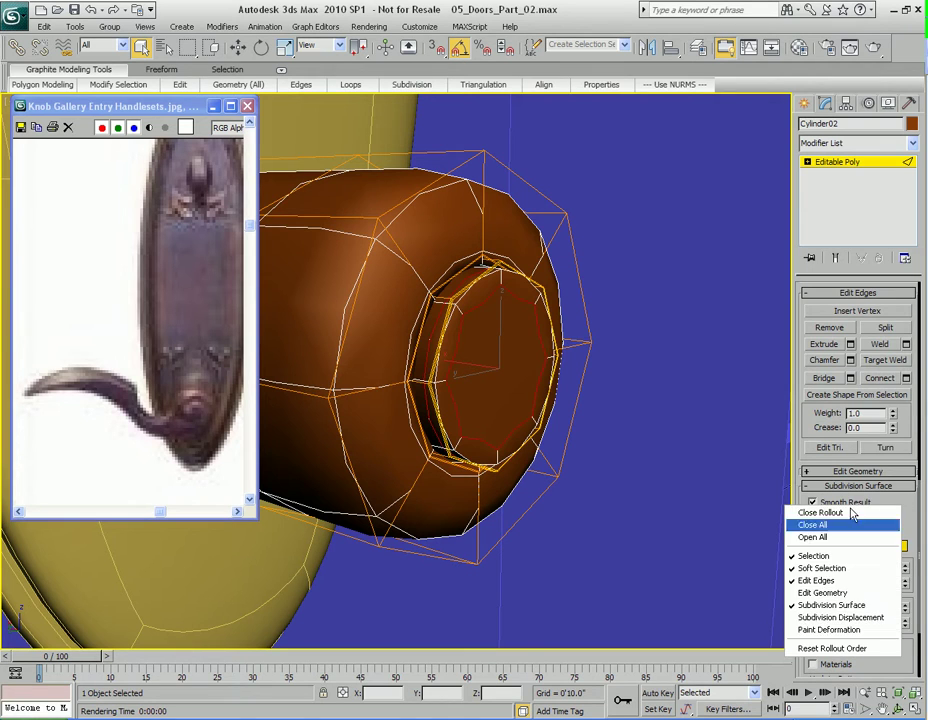
click(830, 616)
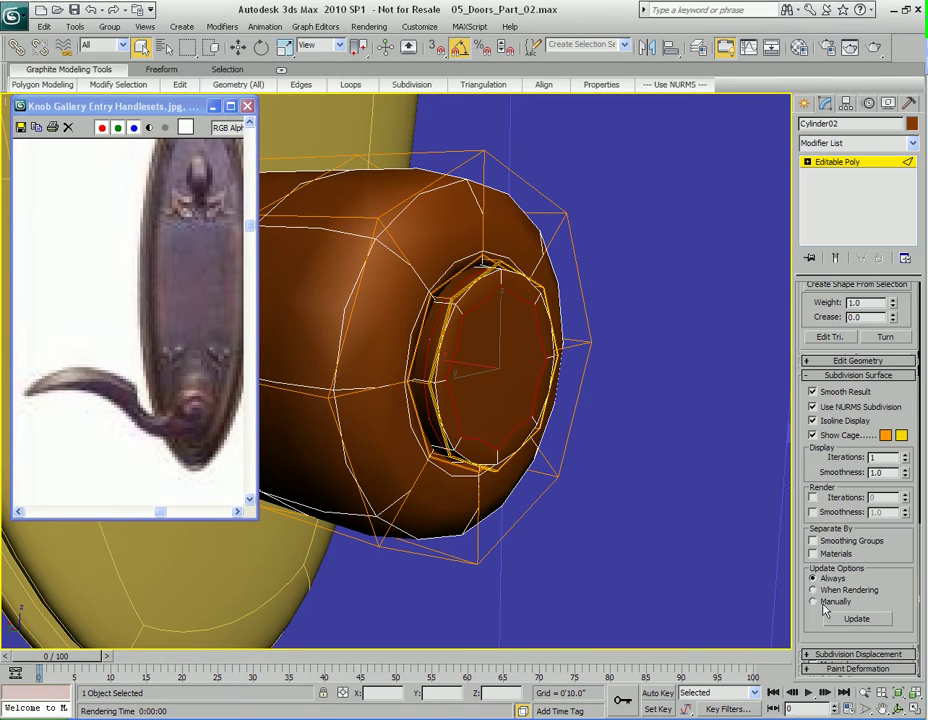
click(906, 455)
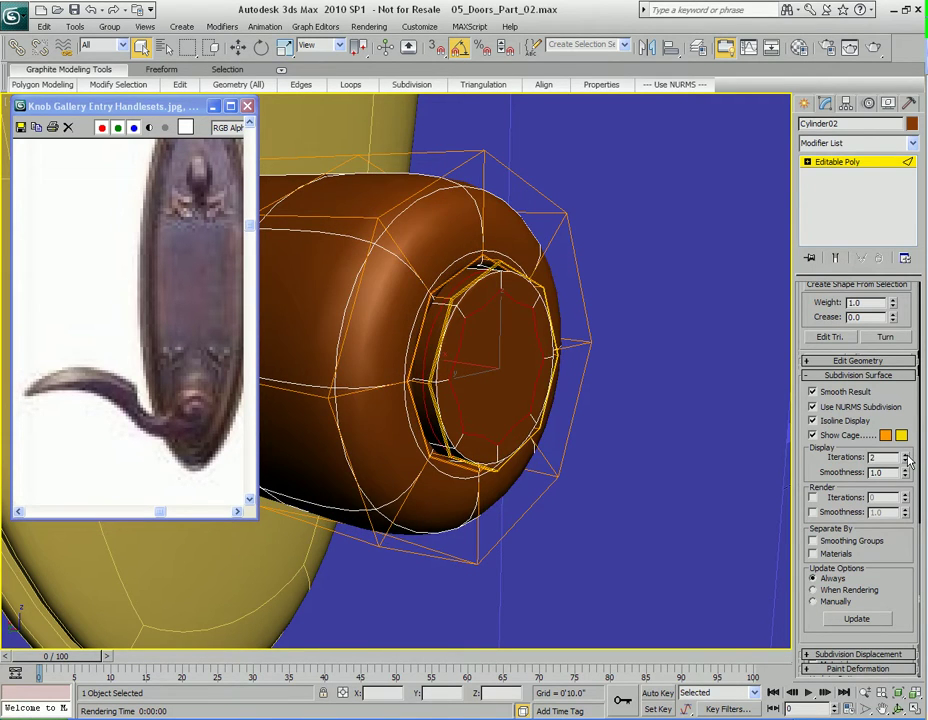
Render the perspective view again to examine the smoother cylinder
scroll(592, 441, down, 5)
key(shift+q)
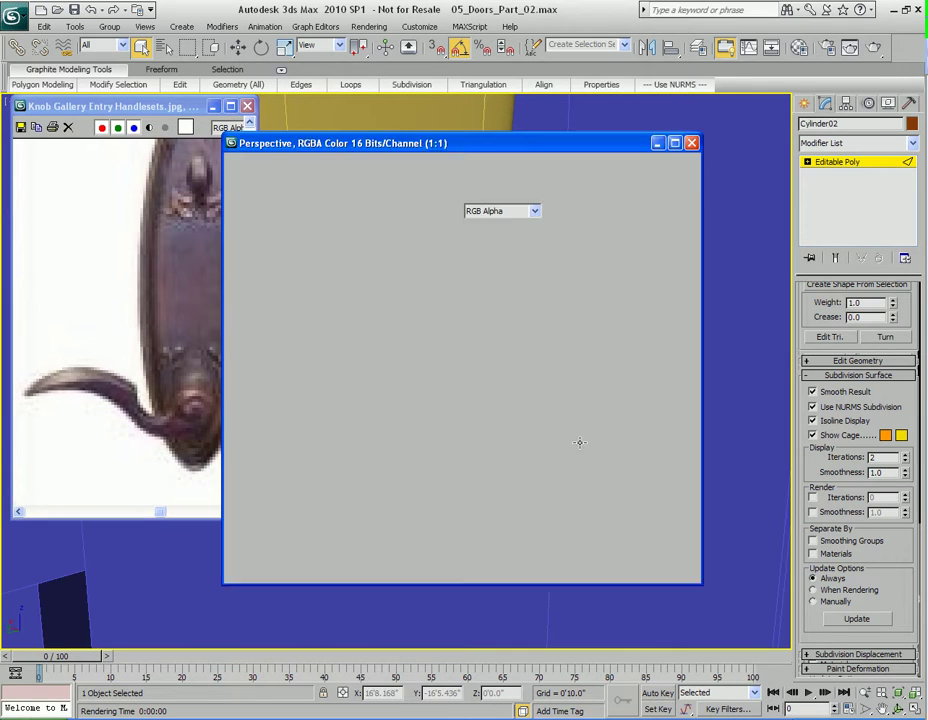
click(691, 147)
Select the whole cylinder element and scale it up relative to the door plate
alt+middle_drag(541, 460, 502, 402)
alt+middle_drag(548, 339, 490, 396)
scroll(510, 400, down, 5)
key(4)
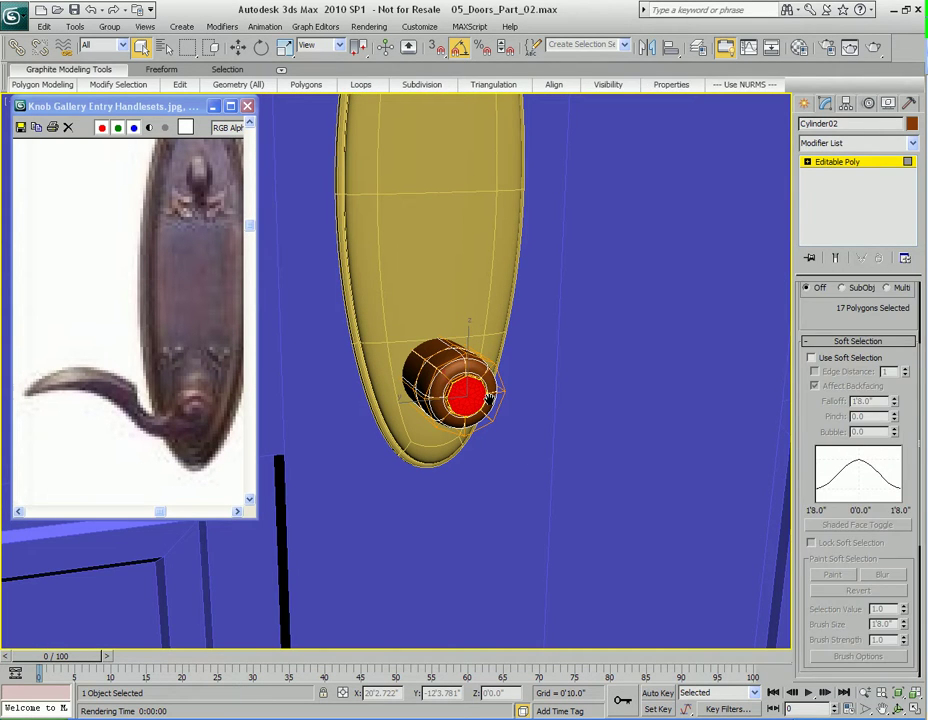
key(5)
click(478, 391)
scroll(485, 400, up, 5)
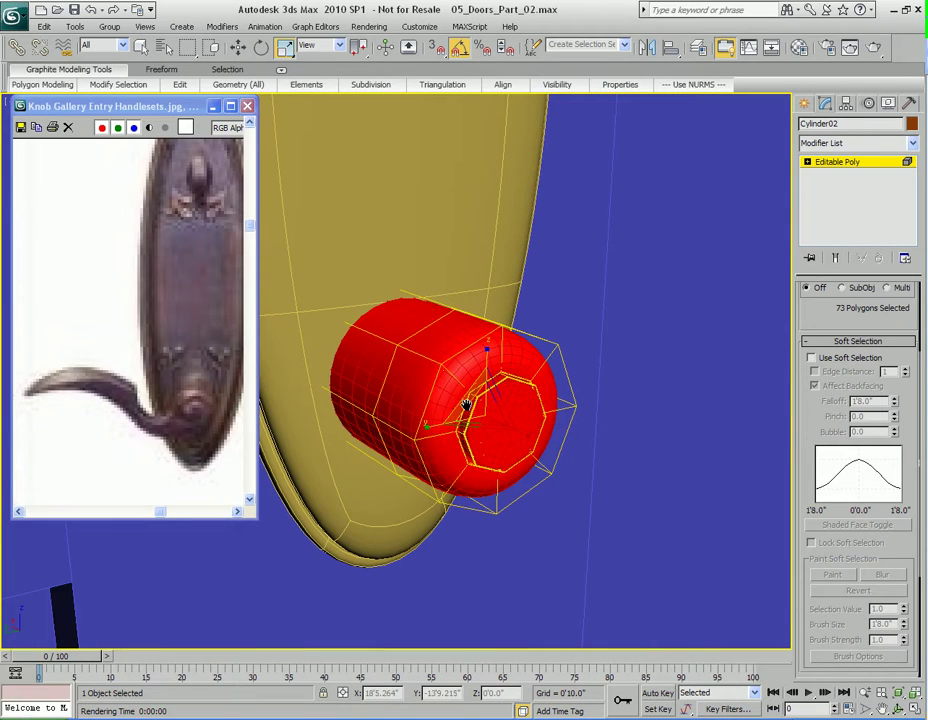
drag(468, 396, 476, 362)
Select the two adjacent lower side polygons near the cylinder's front and extrude them outward as a group by a short distance
alt+middle_drag(476, 362, 404, 355)
key(q)
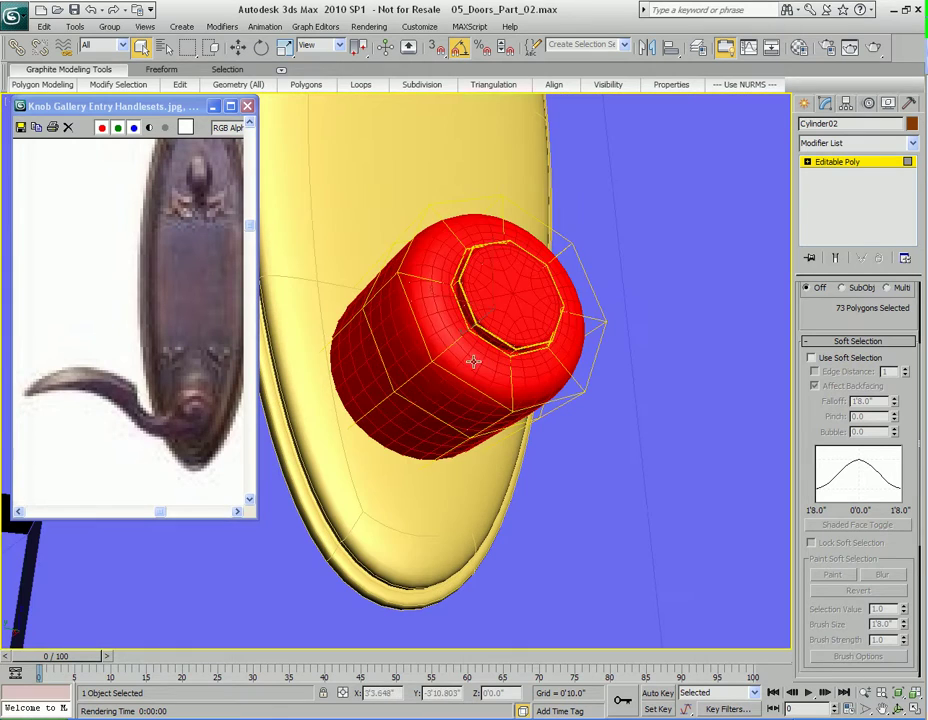
click(404, 355)
ctrl+click(405, 356)
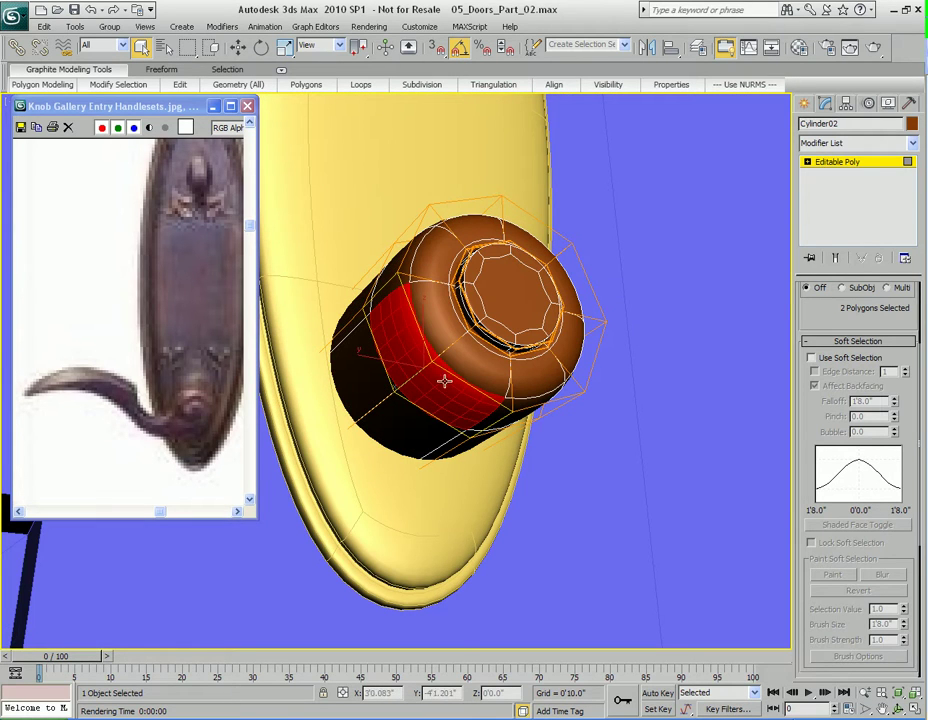
alt+middle_drag(418, 363, 484, 360)
right_click(484, 360)
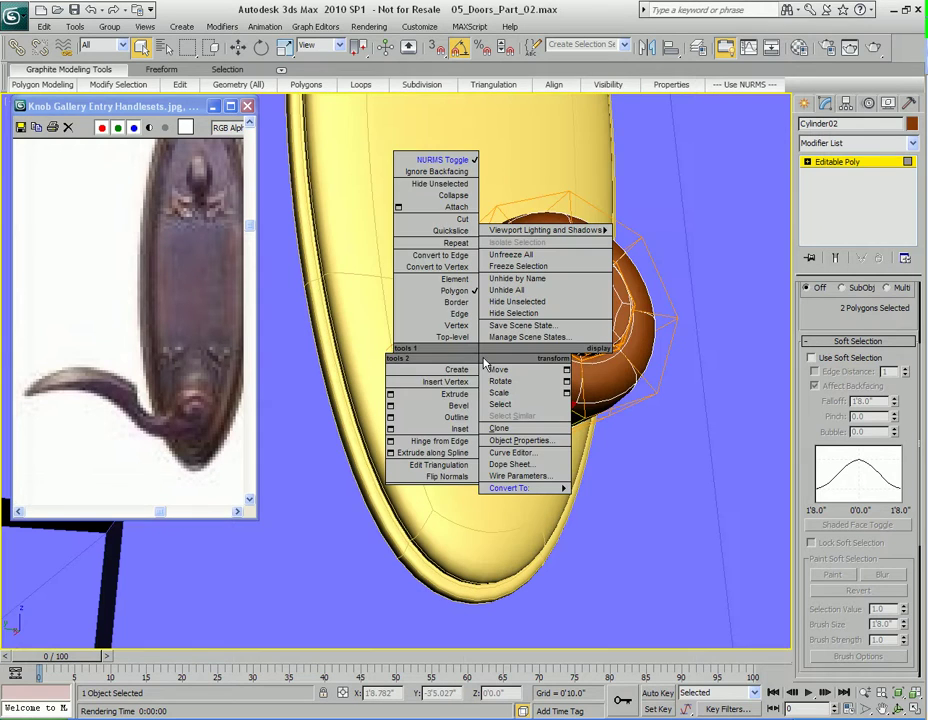
click(390, 395)
drag(407, 317, 680, 301)
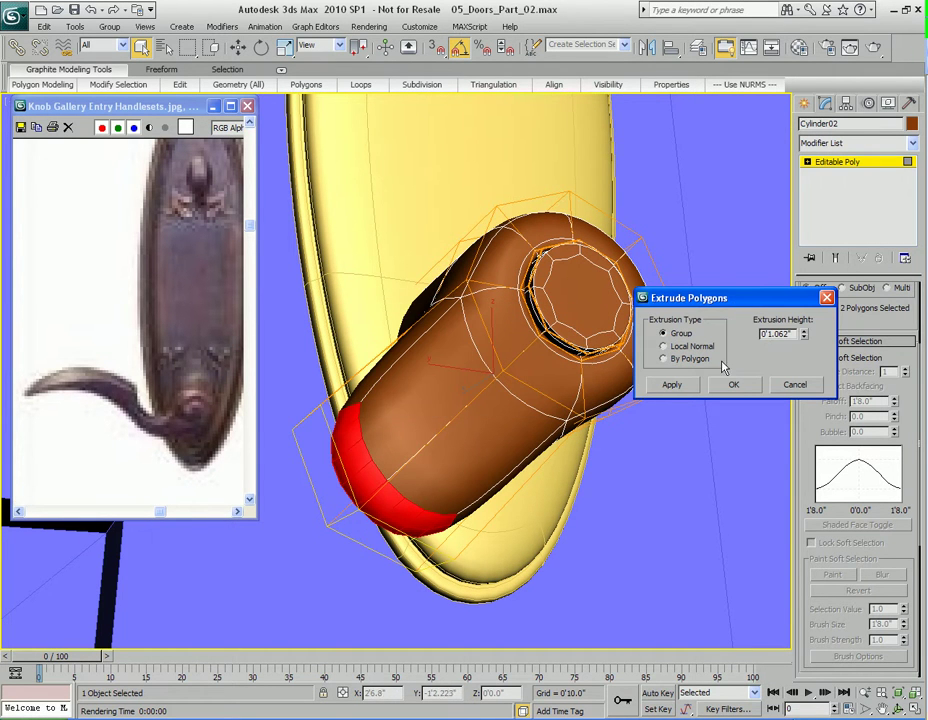
drag(805, 338, 796, 380)
click(731, 386)
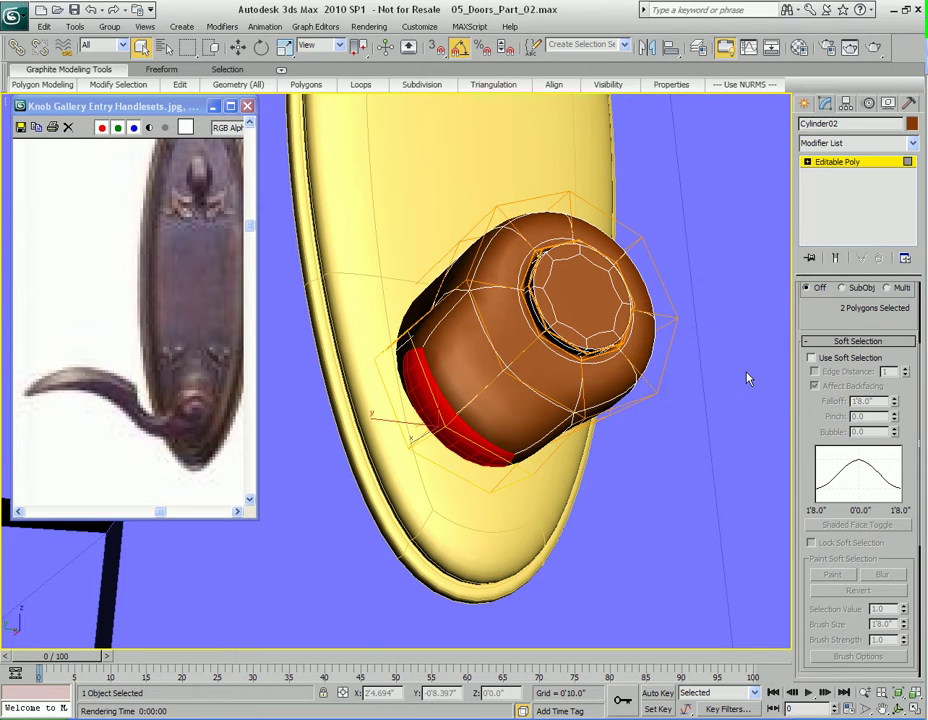
Switch the scale coordinate system to Local and flatten the two extruded end polygons along their local Z axis
alt+middle_drag(582, 394, 511, 388)
key(r)
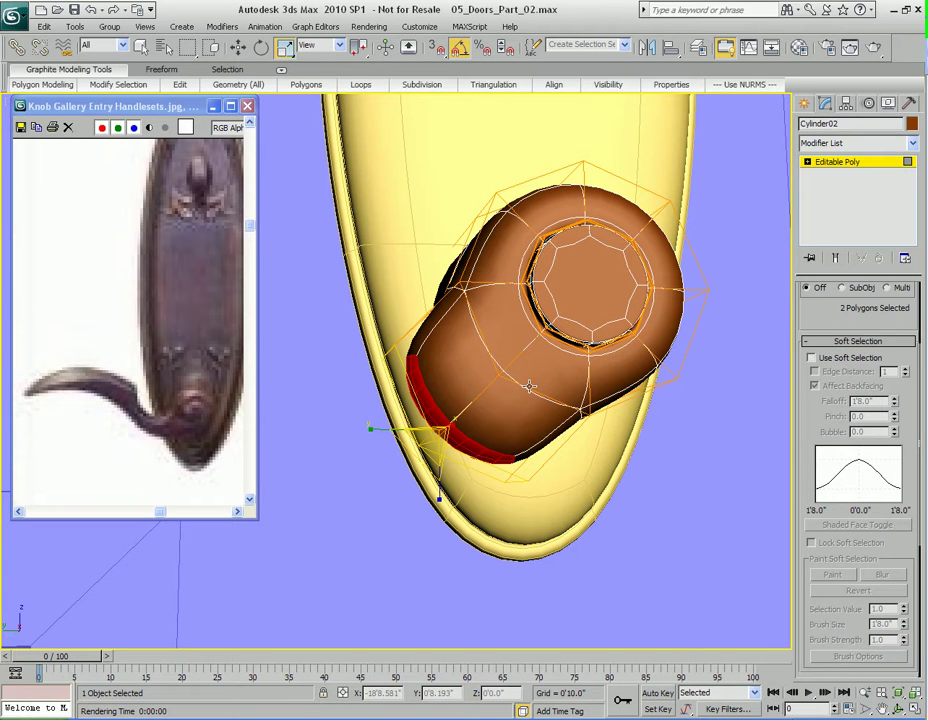
click(340, 46)
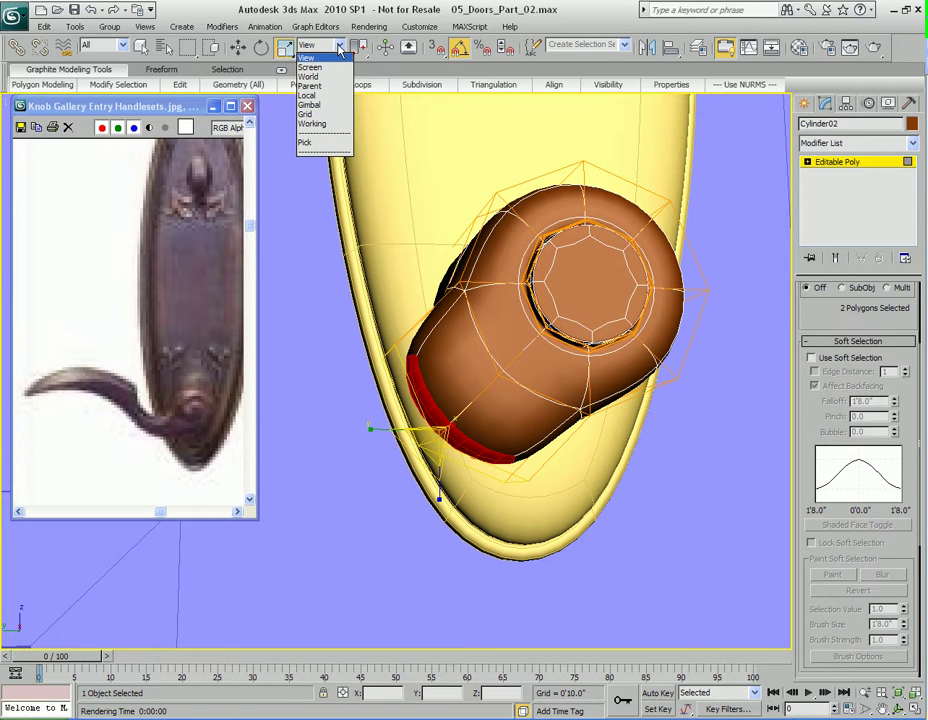
click(307, 95)
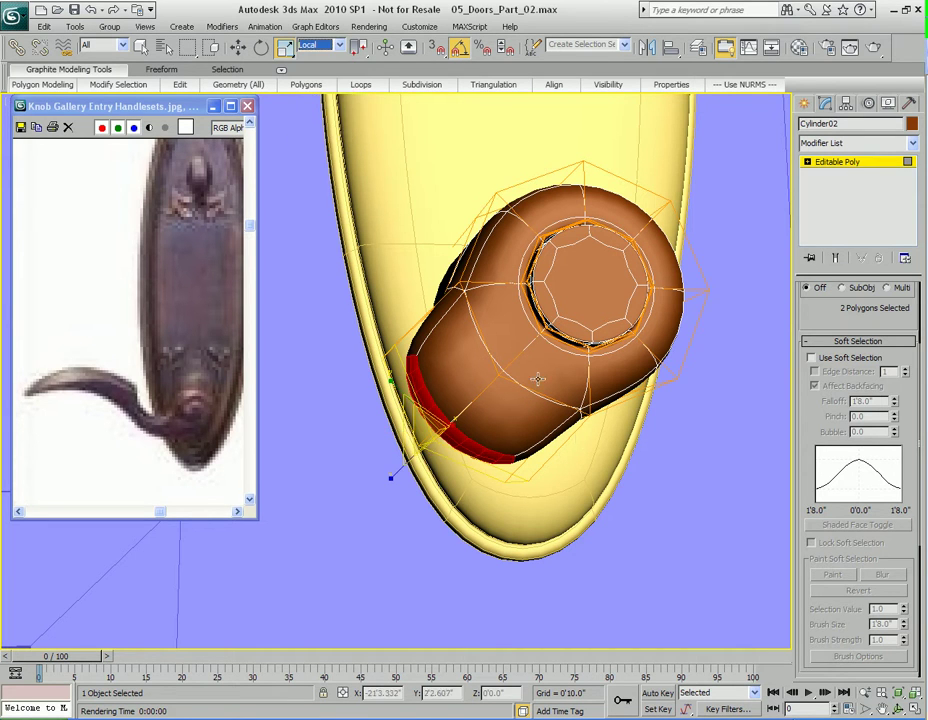
right_click(497, 411)
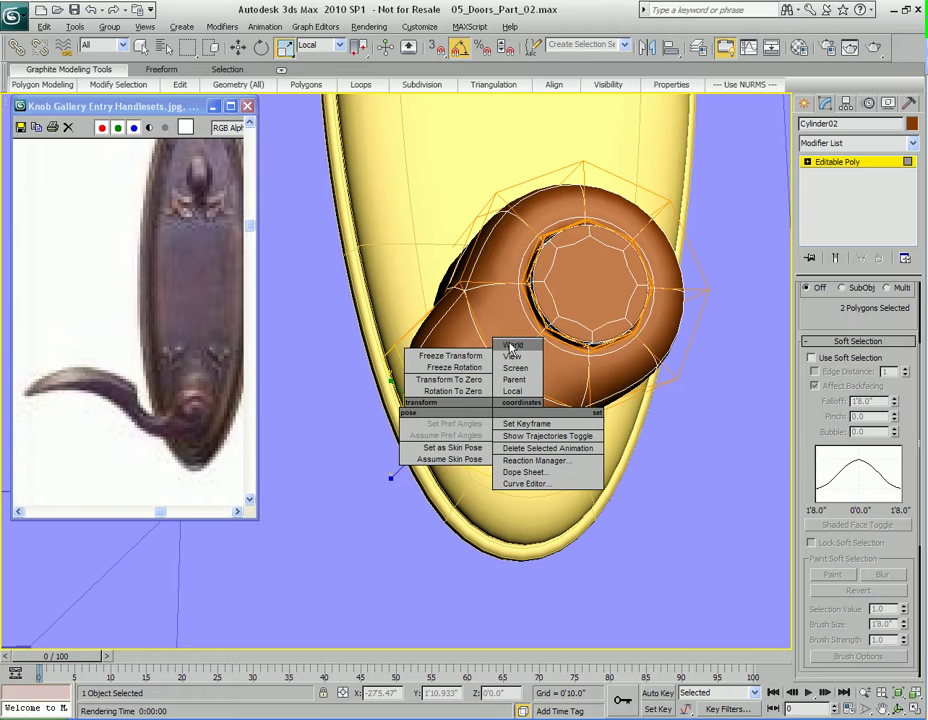
click(514, 396)
mouse_move(514, 388)
alt+middle_down()
mouse_move(480, 427)
mouse_move(513, 430)
mouse_move(505, 410)
mouse_move(519, 403)
alt+middle_up()
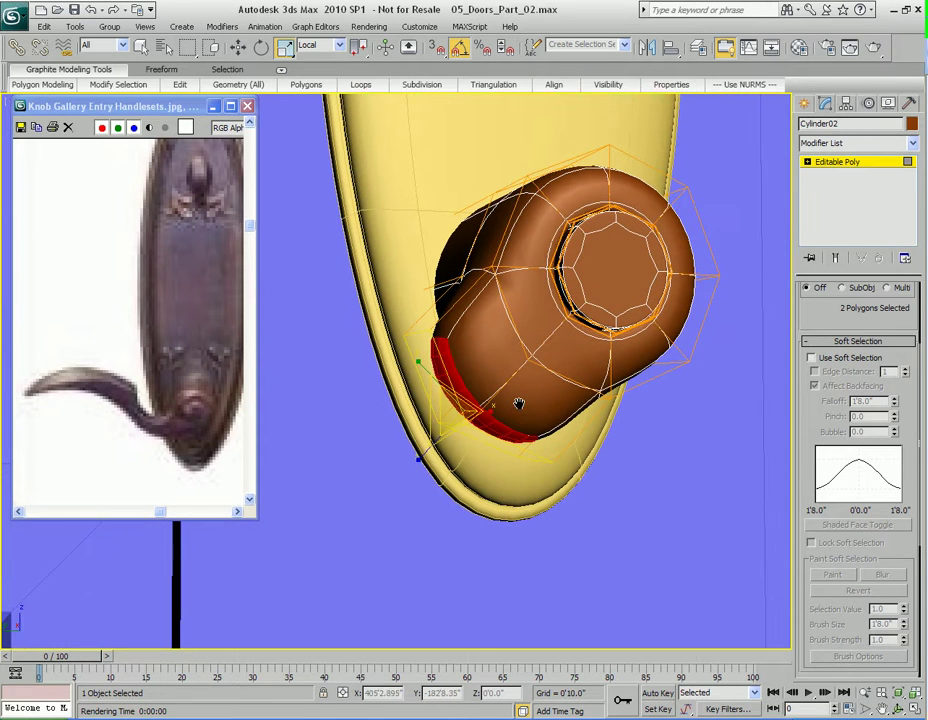
drag(418, 460, 745, 193)
alt+middle_drag(648, 342, 452, 486)
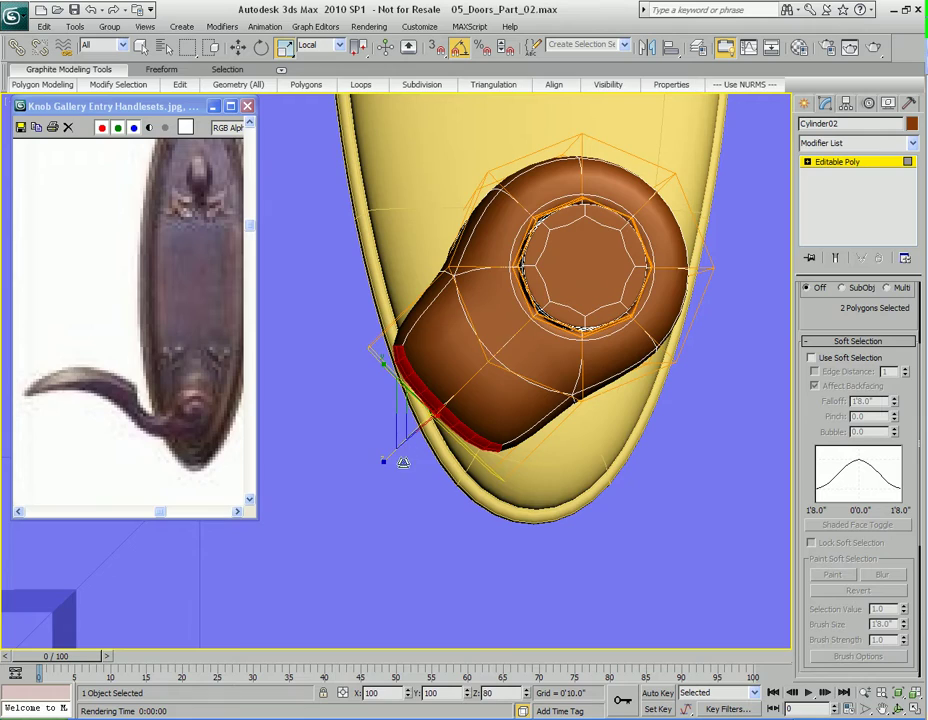
Narrow the extruded end polygons along their local Y axis and move them closer to the cylinder
alt+middle_drag(452, 486, 410, 472)
key(q)
key(r)
drag(384, 362, 466, 426)
alt+middle_drag(466, 426, 404, 455)
key(w)
drag(364, 407, 391, 388)
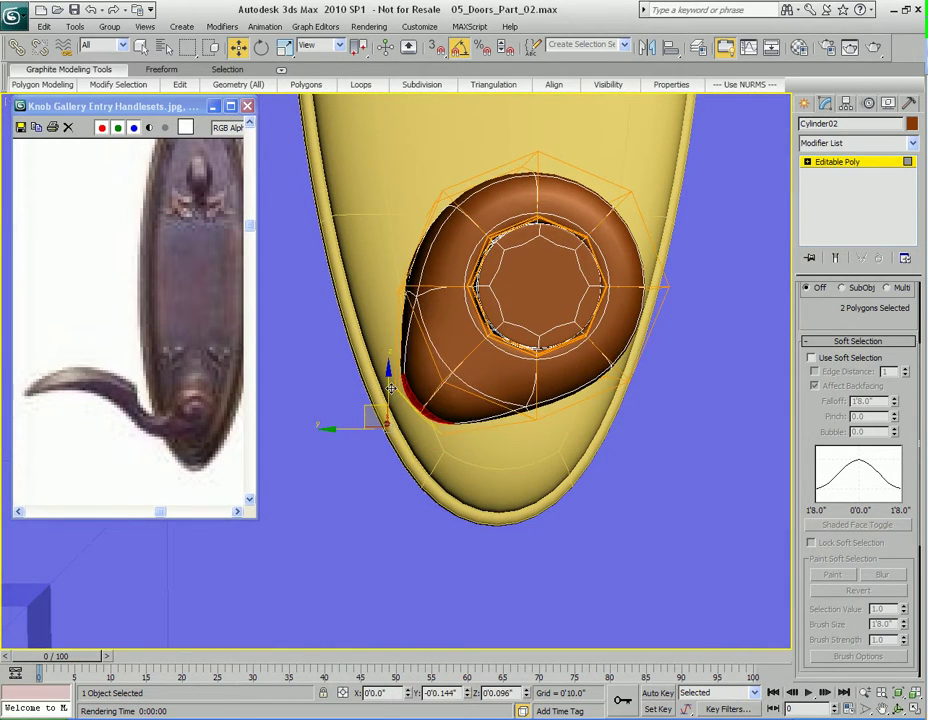
alt+middle_drag(389, 387, 478, 410)
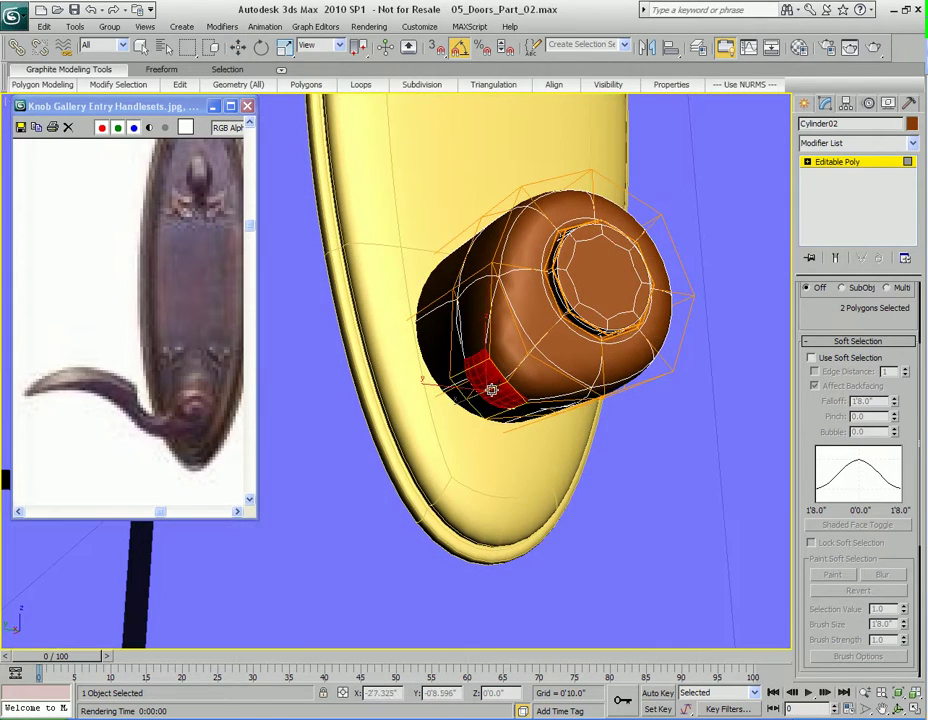
Extrude the end polygons again, then move and rotate them toward the door plate's lower edge to start the lever
drag(491, 387, 496, 384)
key(w)
alt+middle_drag(496, 384, 448, 418)
key(e)
drag(424, 379, 381, 408)
key(w)
Extrude the lever's end polygons further, then position and angle them so the lever curves upward beyond the plate's edge
alt+middle_drag(381, 408, 473, 423)
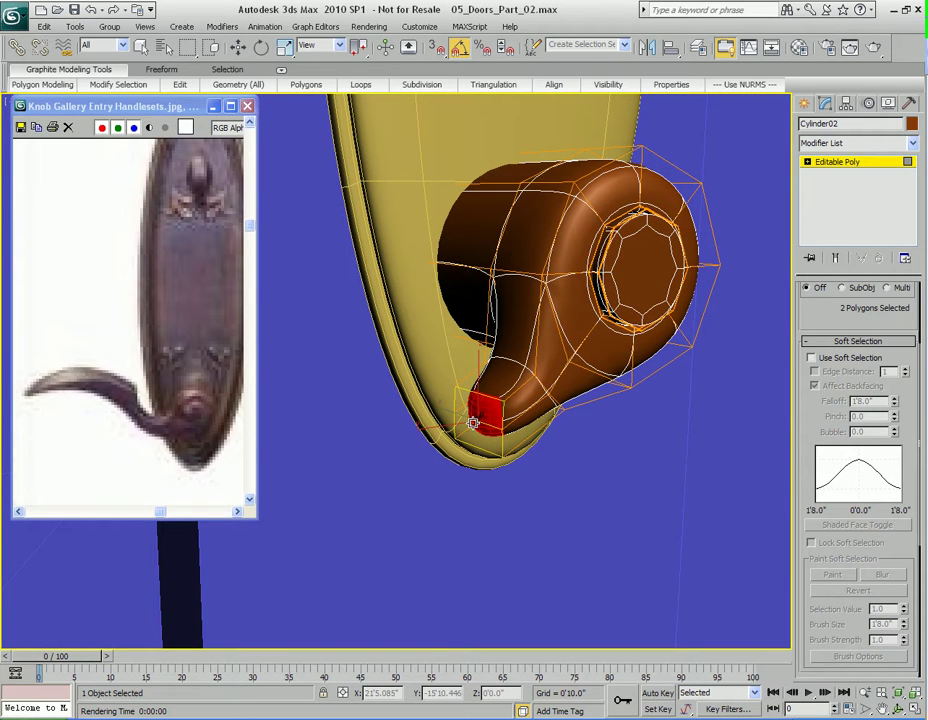
drag(484, 409, 484, 407)
key(w)
alt+middle_drag(485, 406, 437, 430)
drag(382, 384, 466, 370)
key(e)
key(w)
alt+middle_drag(459, 405, 407, 333)
drag(367, 313, 418, 333)
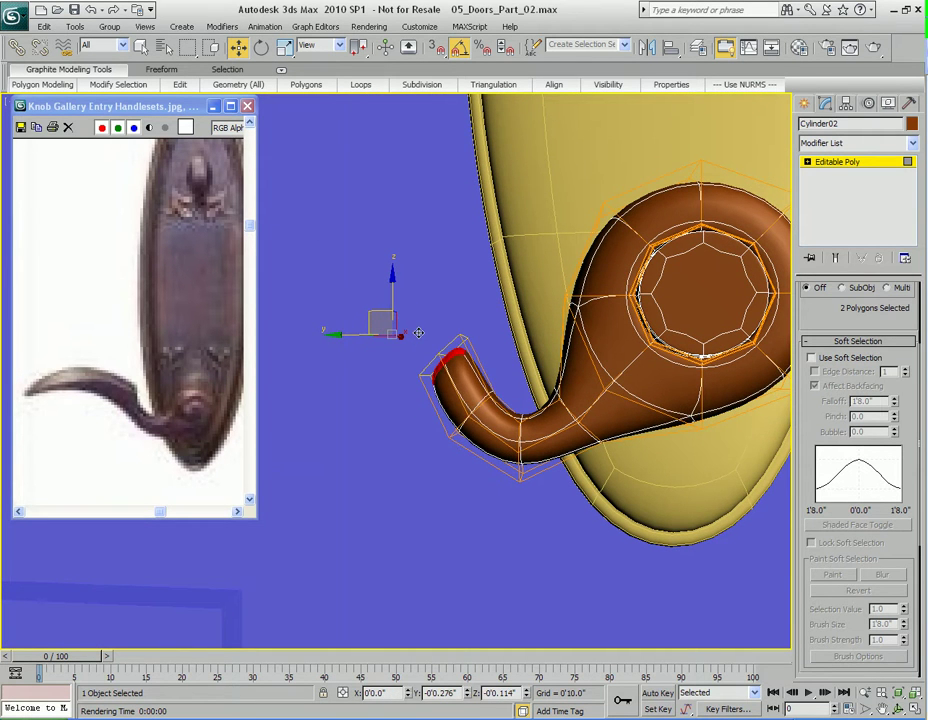
mouse_move(418, 333)
alt+middle_down()
mouse_move(435, 348)
mouse_move(420, 364)
mouse_move(414, 356)
alt+middle_up()
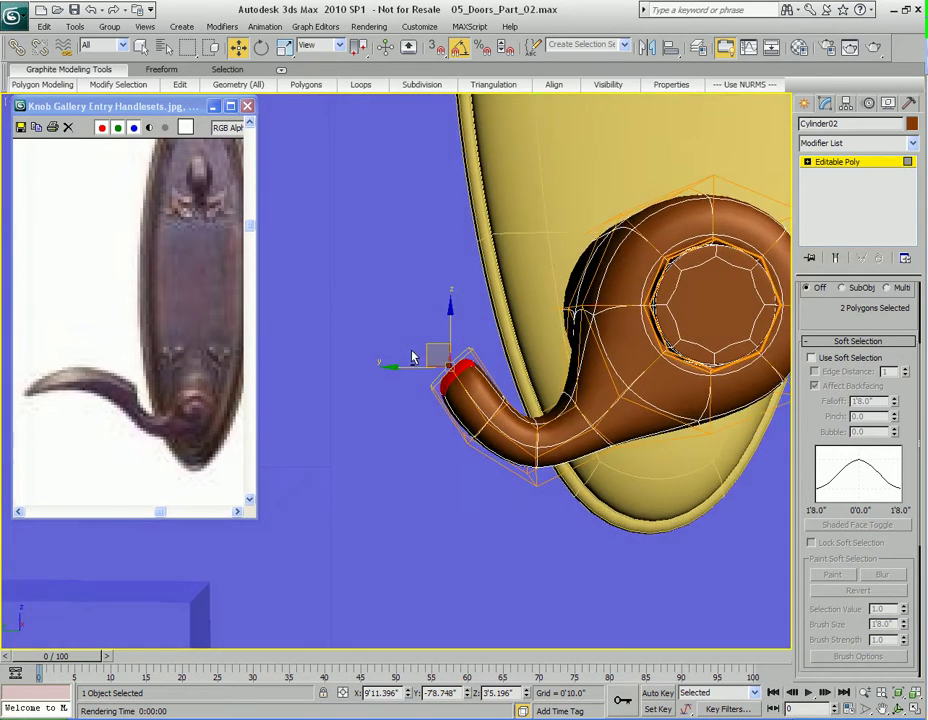
Rotate the lever's end polygons further and reposition them so the end face stands nearly upright beyond the plate's edge
key(e)
drag(475, 319, 458, 315)
alt+middle_drag(398, 388, 420, 391)
key(w)
drag(432, 342, 455, 310)
key(e)
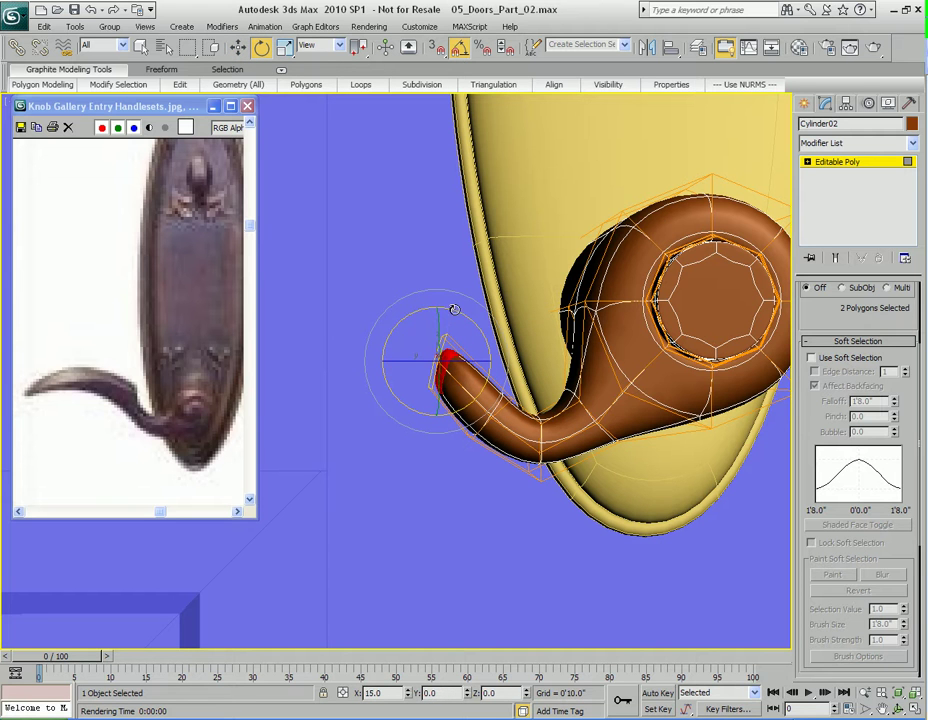
mouse_move(428, 386)
alt+middle_down()
mouse_move(419, 391)
mouse_move(418, 370)
alt+middle_up()
key(w)
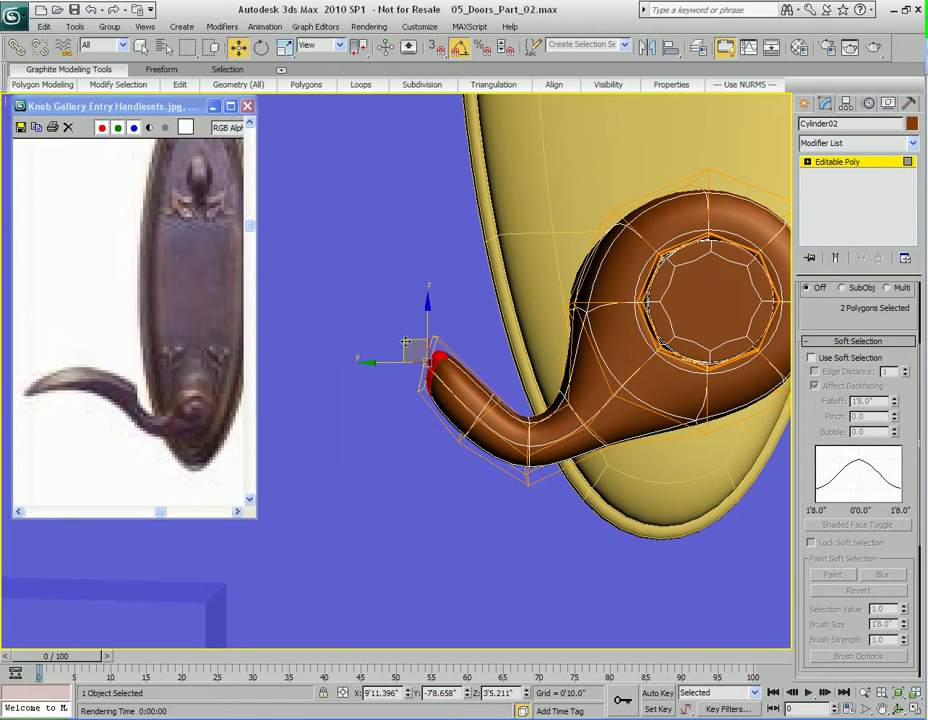
alt+middle_drag(414, 356, 454, 437)
Select the lever's plate-side vertices in see-through display and move them along X, away from the door plate
key(q)
middle_drag(380, 430, 406, 440)
key(1)
middle_drag(372, 489, 379, 477)
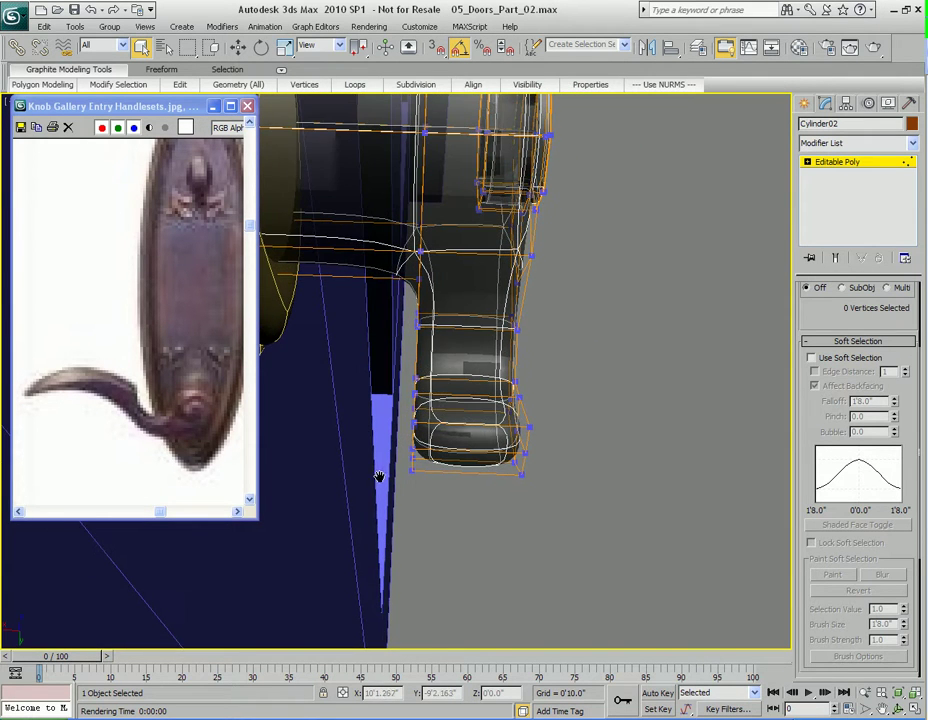
drag(440, 384, 439, 380)
alt+middle_drag(439, 380, 395, 437)
ctrl+drag(421, 363, 423, 366)
alt+middle_drag(423, 370, 420, 437)
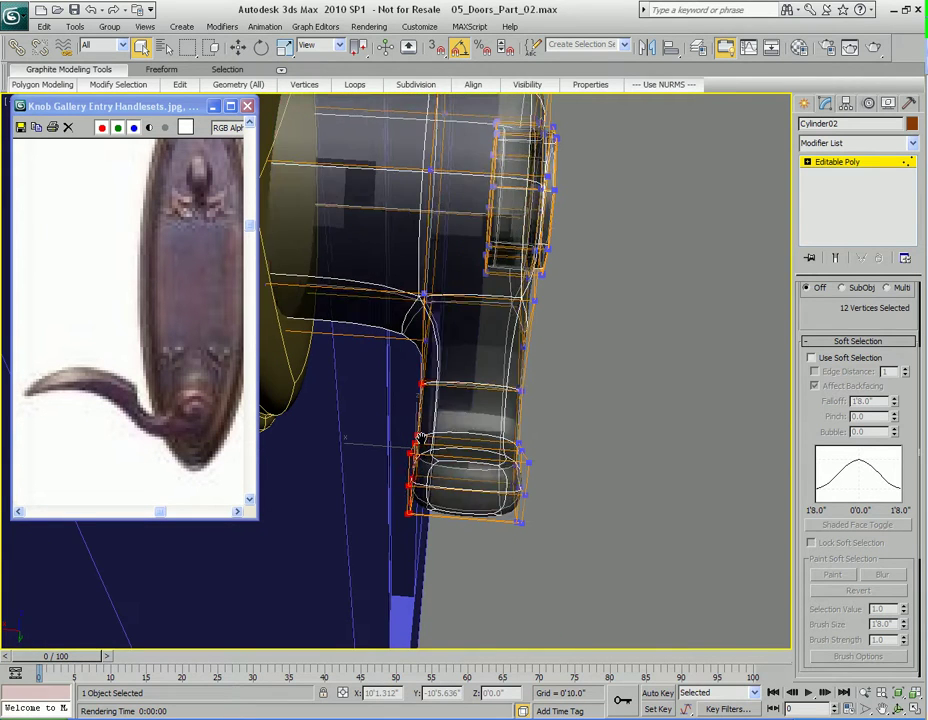
key(alt+x)
key(w)
drag(362, 444, 408, 446)
alt+middle_drag(408, 446, 500, 462)
Extrude the two lever end polygons again and position them so the new section stays short
key(q)
key(4)
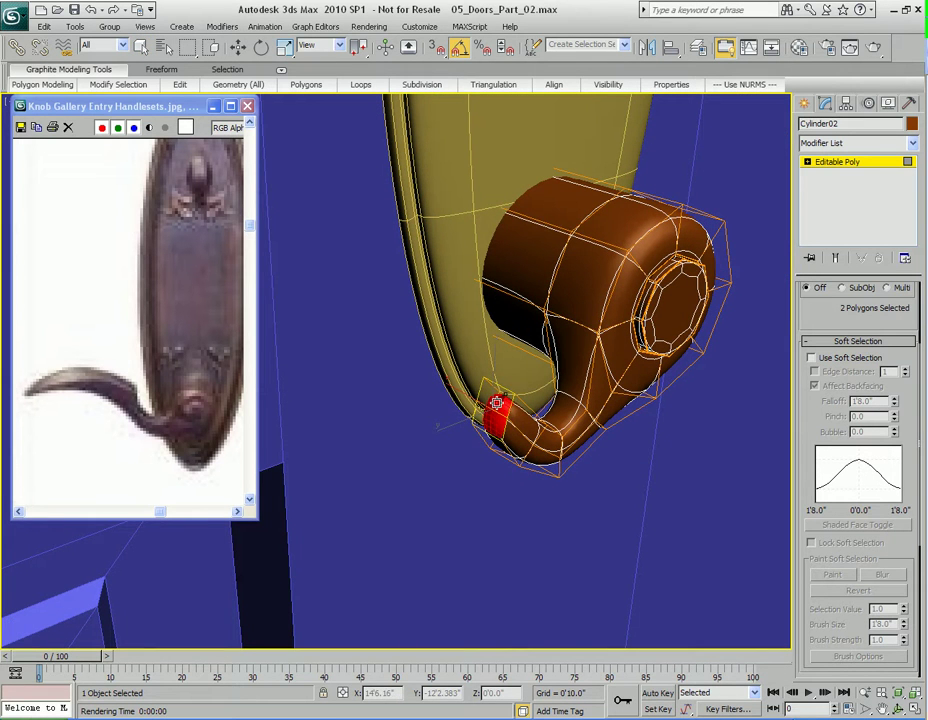
drag(496, 403, 497, 395)
key(q)
alt+middle_drag(497, 395, 452, 402)
key(w)
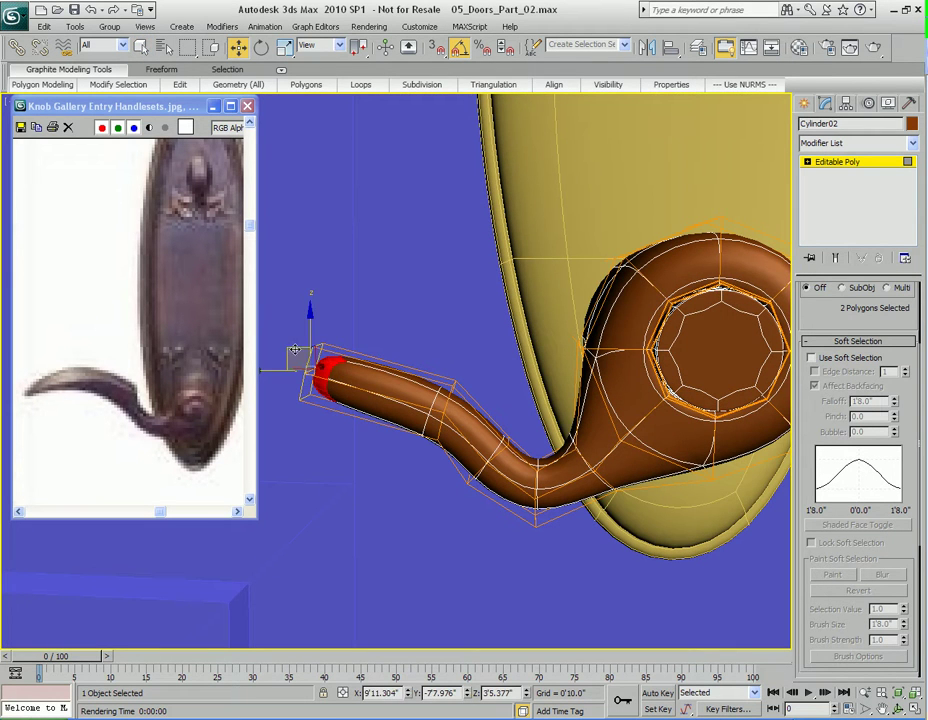
drag(303, 357, 383, 374)
Enlarge the end polygons along their local Y and X axes, then move them slightly closer to the lever's bend
key(r)
key(z)
alt+middle_drag(423, 400, 474, 459)
scroll(456, 395, down, 2)
drag(510, 470, 601, 464)
alt+middle_drag(601, 464, 510, 464)
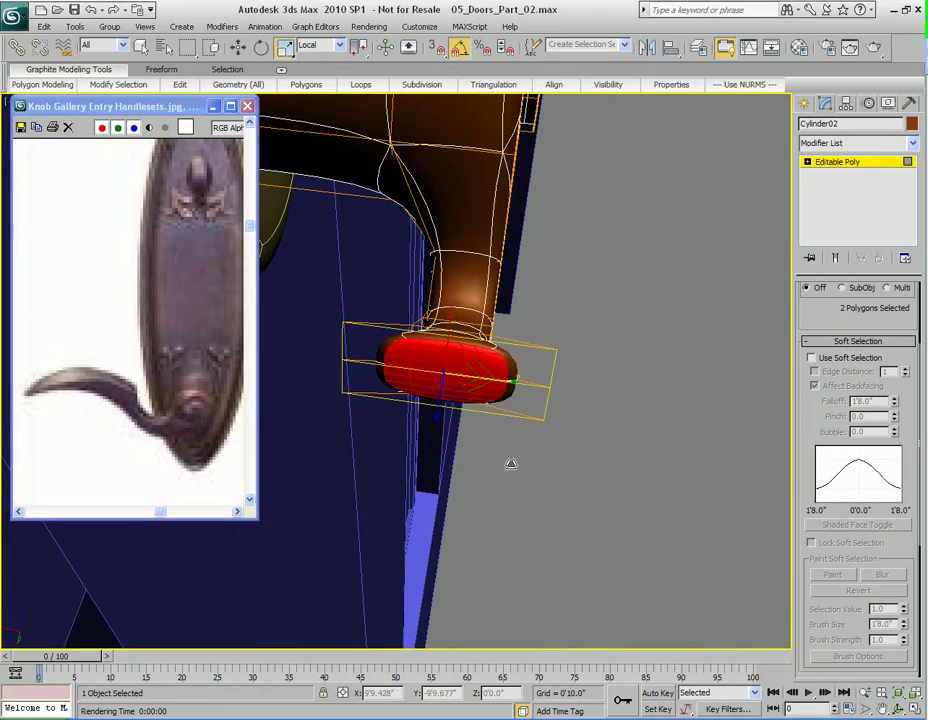
drag(497, 380, 503, 388)
alt+middle_drag(531, 430, 428, 446)
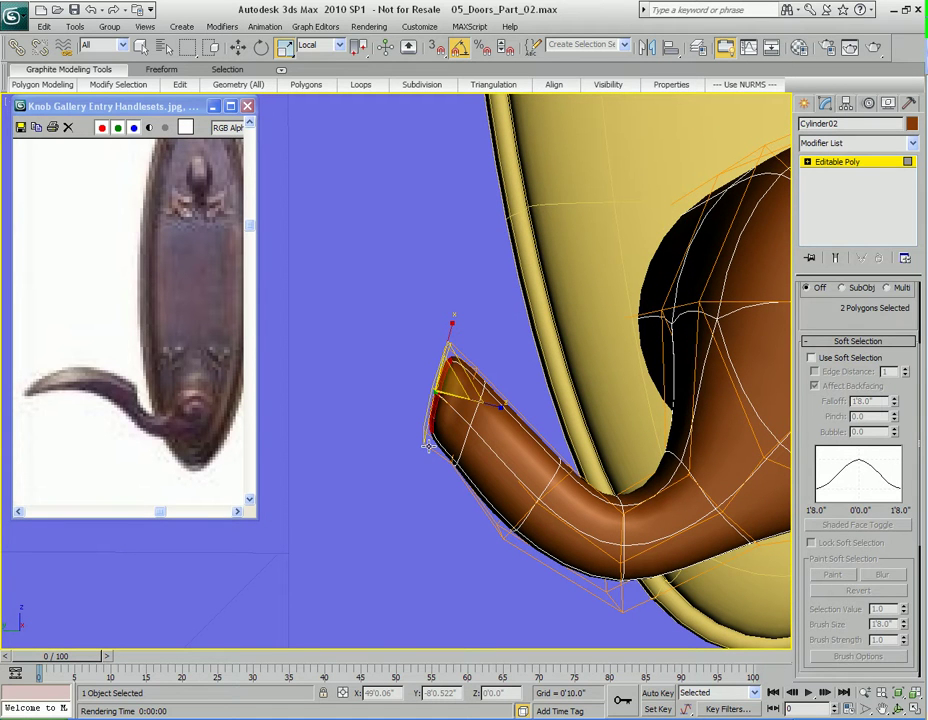
drag(453, 322, 466, 287)
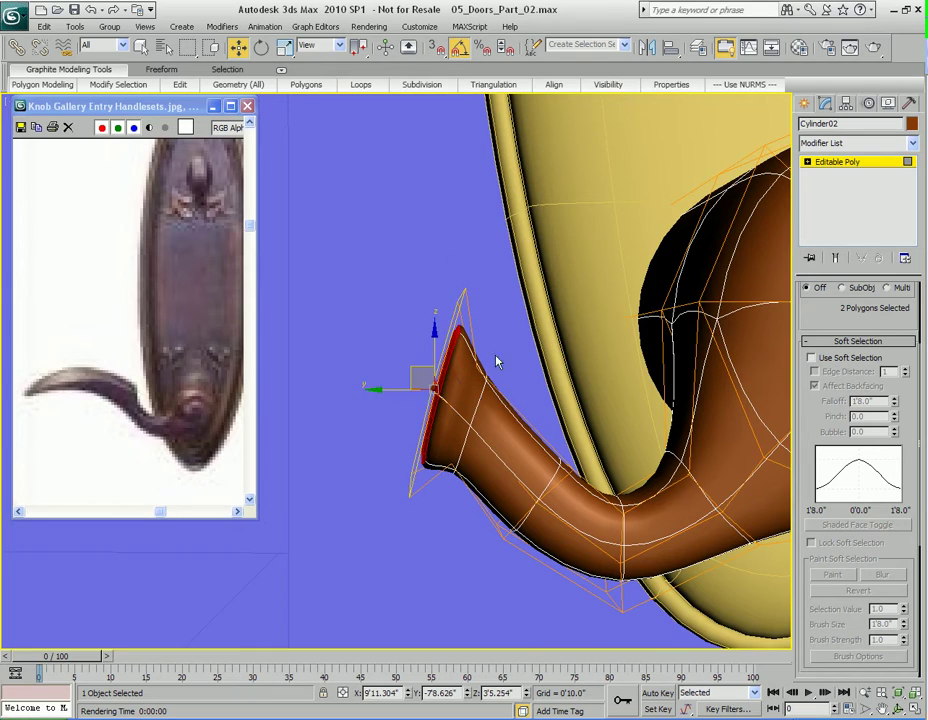
key(w)
alt+middle_drag(466, 287, 485, 379)
drag(370, 361, 381, 365)
alt+middle_drag(381, 365, 453, 521)
Move the end face's lower edge up about 0.129" and its middle edge up about 0.04" to round the flare
key(q)
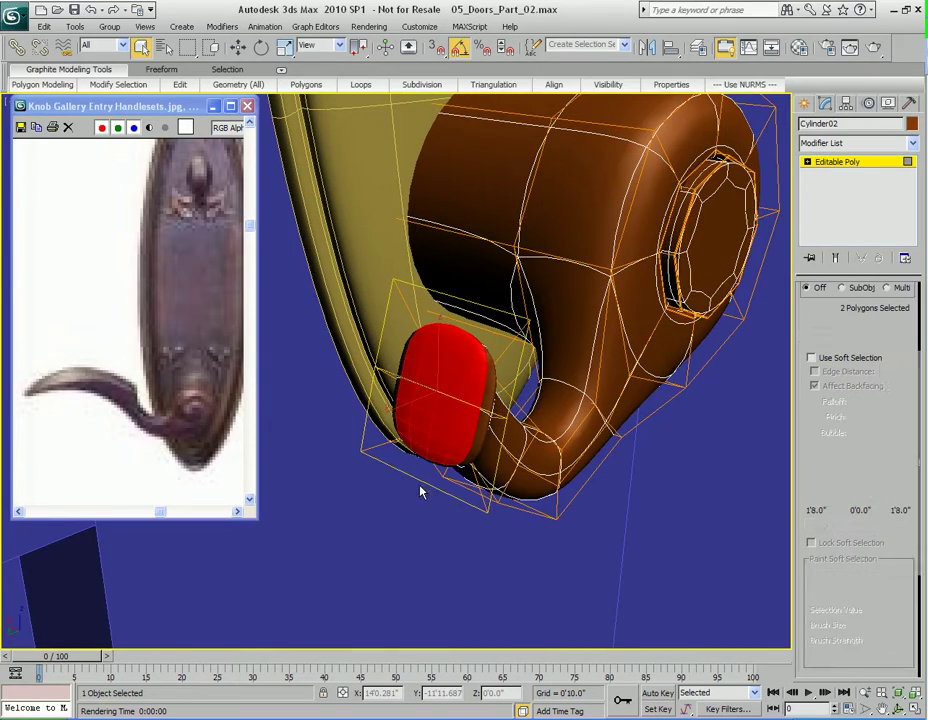
key(2)
alt+middle_drag(416, 478, 360, 460)
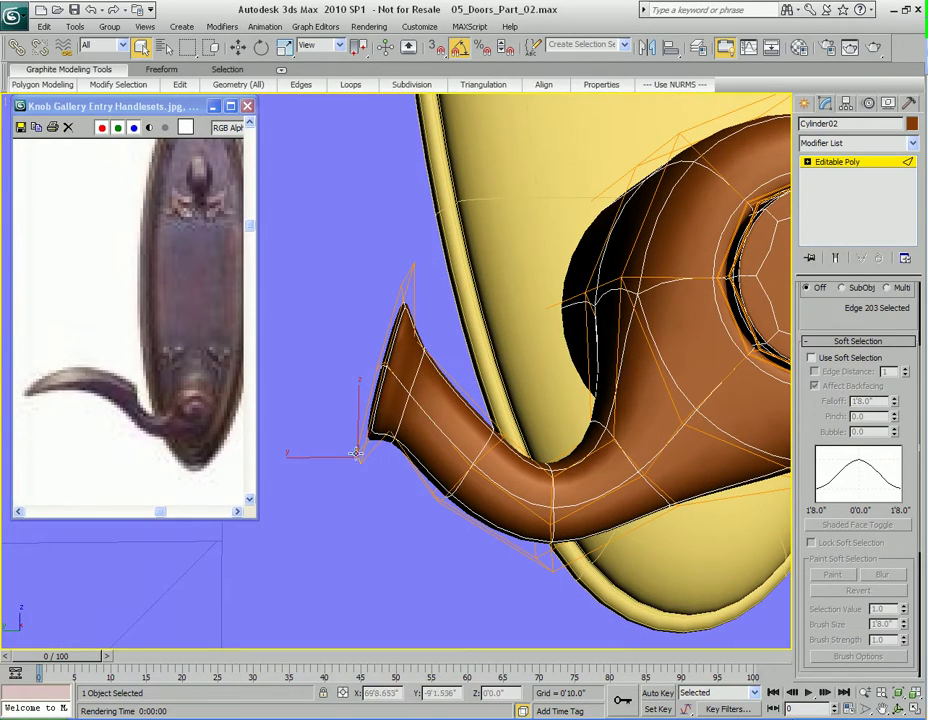
key(w)
drag(338, 437, 349, 401)
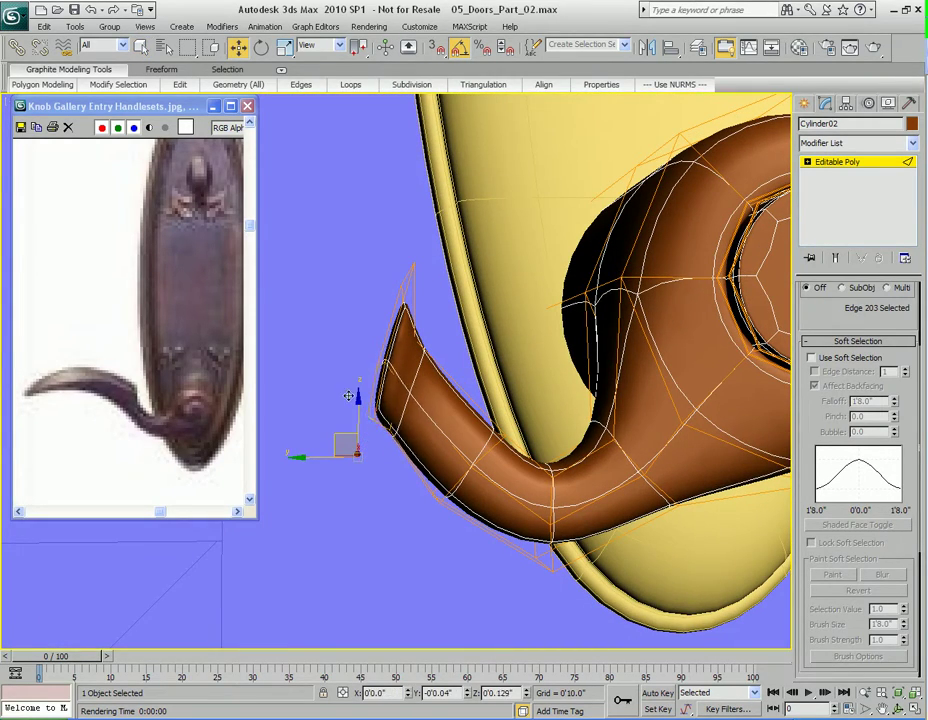
alt+middle_drag(392, 381, 373, 397)
key(q)
click(400, 377)
key(w)
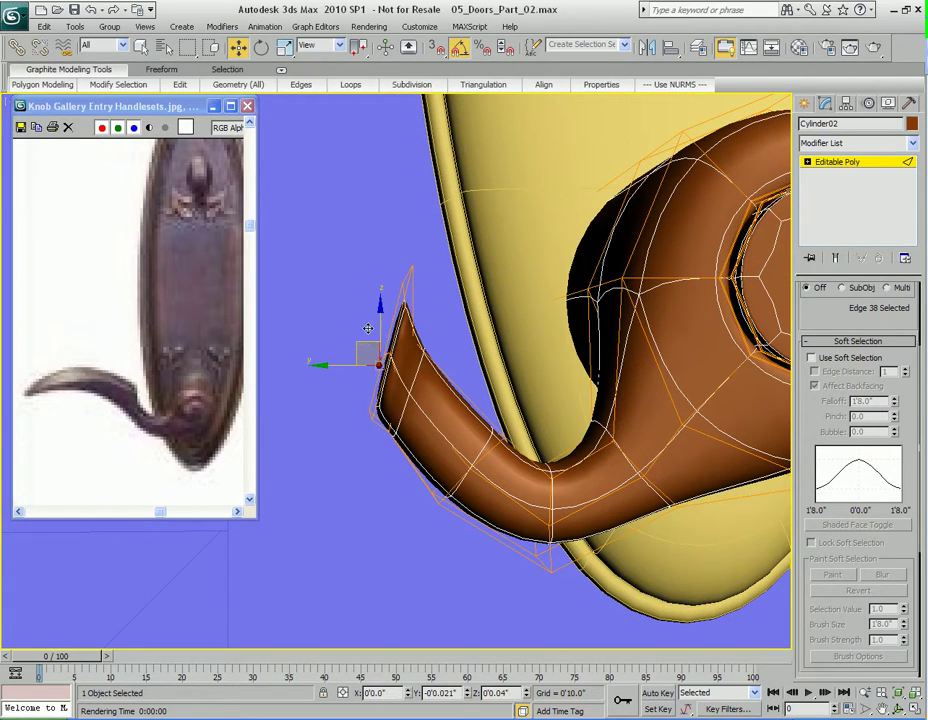
Extrude the enlarged end polygons, then move and rotate them outward to form the first section of the lever arm
key(q)
key(4)
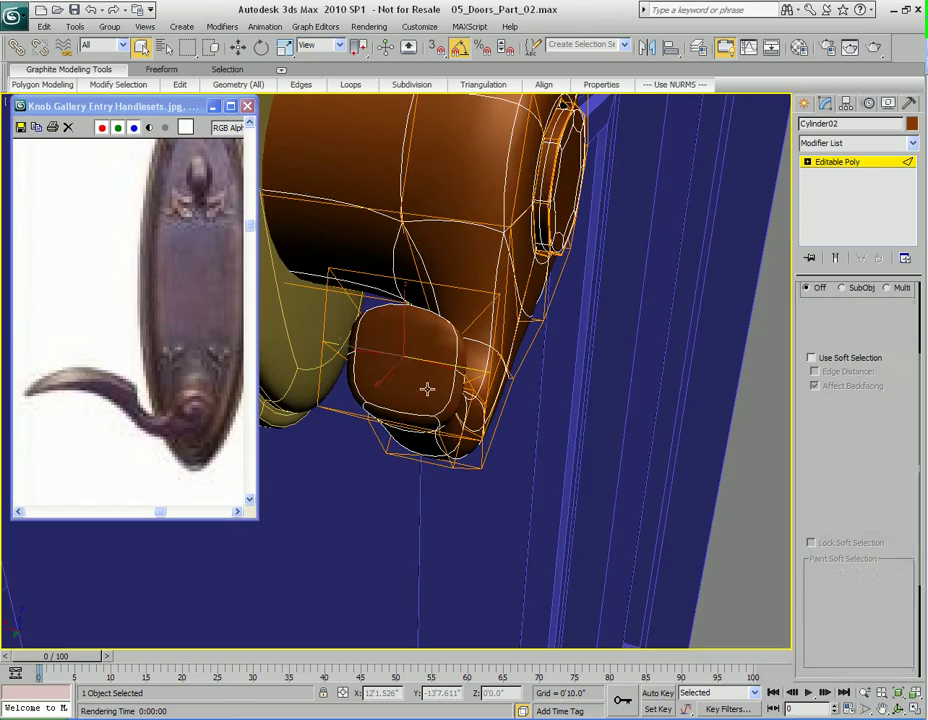
alt+middle_drag(470, 390, 432, 433)
scroll(381, 371, down, 2)
key(w)
drag(284, 325, 406, 346)
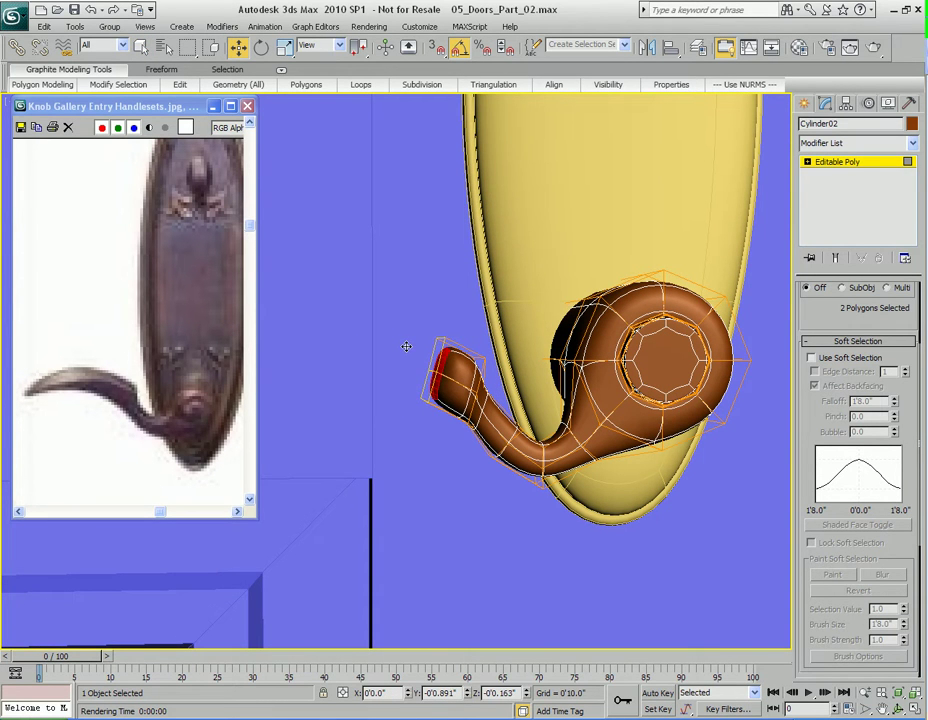
alt+middle_drag(406, 346, 398, 418)
drag(376, 326, 362, 288)
key(e)
middle_drag(340, 360, 470, 393)
key(w)
Extrude the arm's end polygons once more, then rotate and lower them so the tip curves downward like the reference
key(shift+e)
drag(435, 323, 437, 315)
key(w)
middle_drag(402, 408, 445, 395)
key(e)
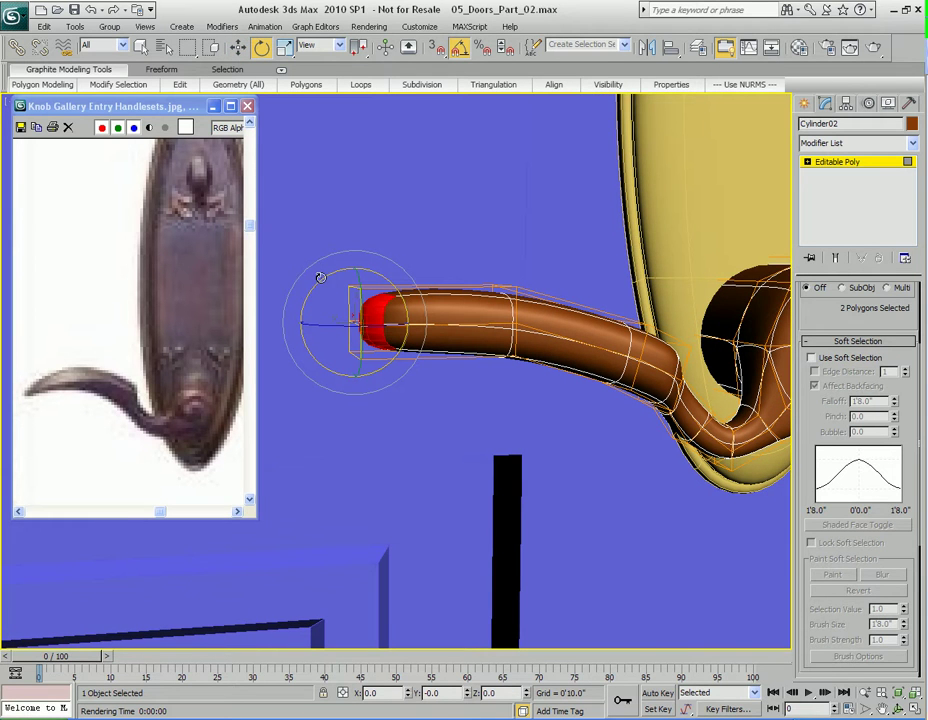
drag(320, 278, 306, 290)
alt+middle_drag(306, 290, 400, 387)
key(w)
drag(312, 289, 318, 340)
alt+middle_drag(318, 340, 368, 393)
Scale the tip polygons along their local Y axis to about 29% to taper the lever's end
key(r)
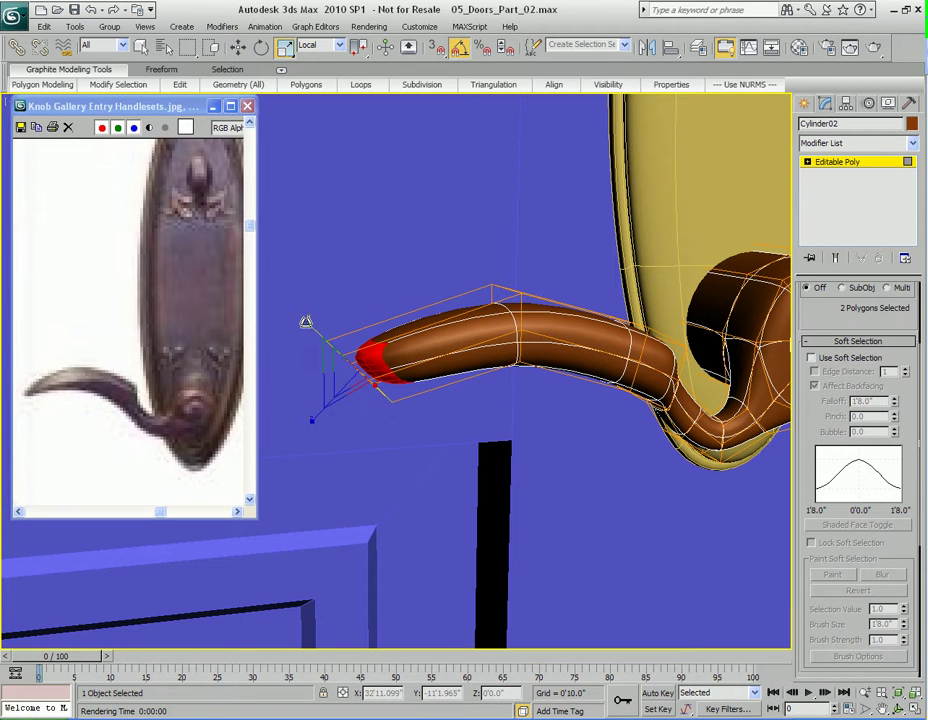
drag(315, 325, 428, 423)
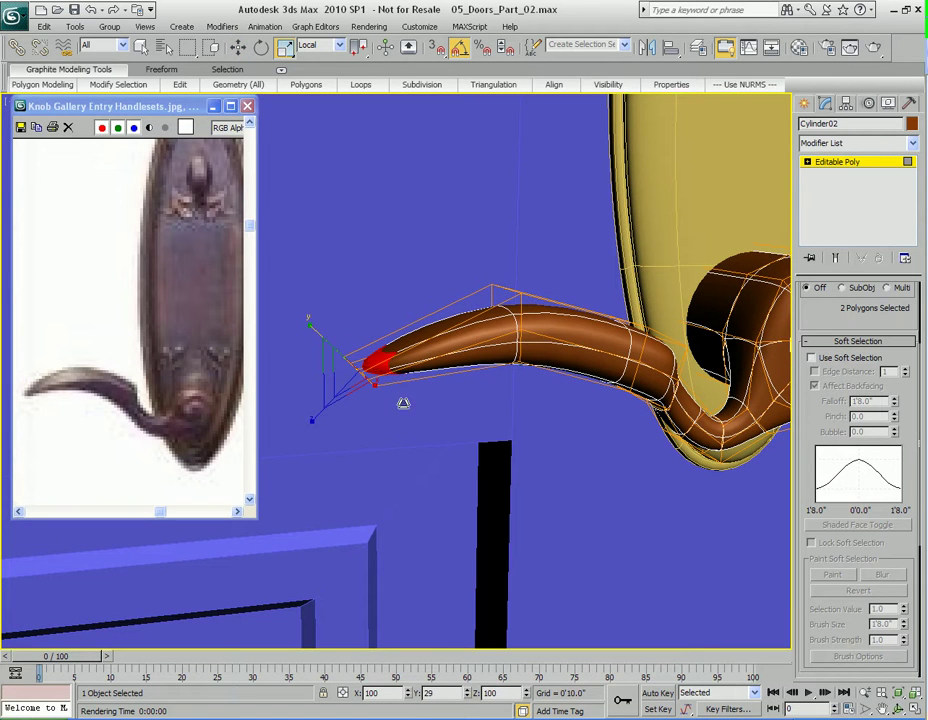
alt+middle_drag(408, 408, 425, 393)
key(q)
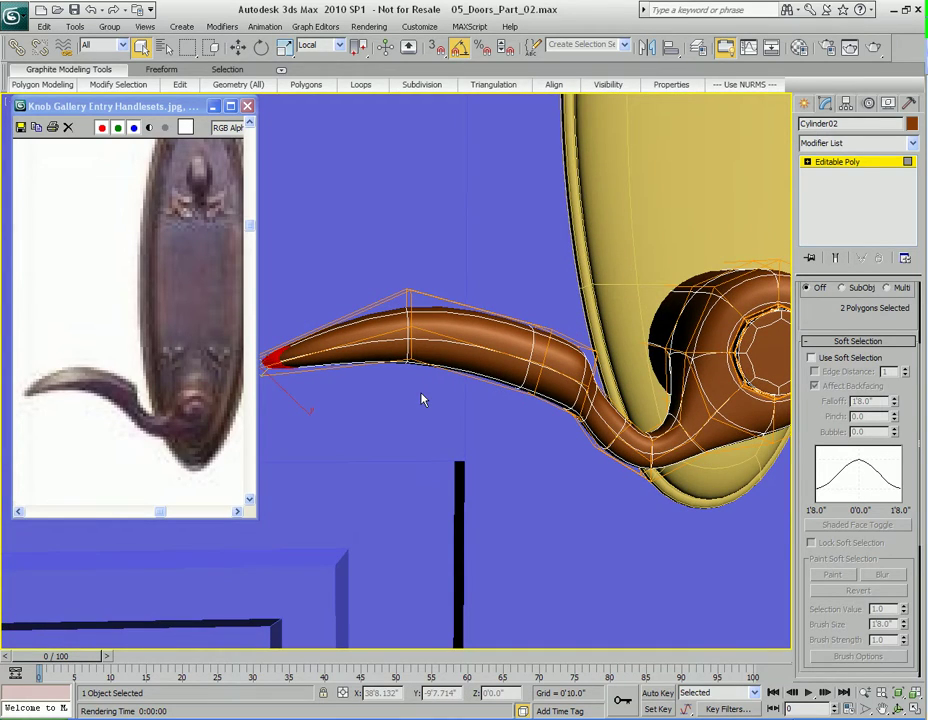
Select two lengthwise edges along the middle of the lever arm and move them upward using the Face constraint
alt+middle_drag(393, 371, 382, 408)
scroll(392, 437, up, 2)
key(2)
click(413, 390)
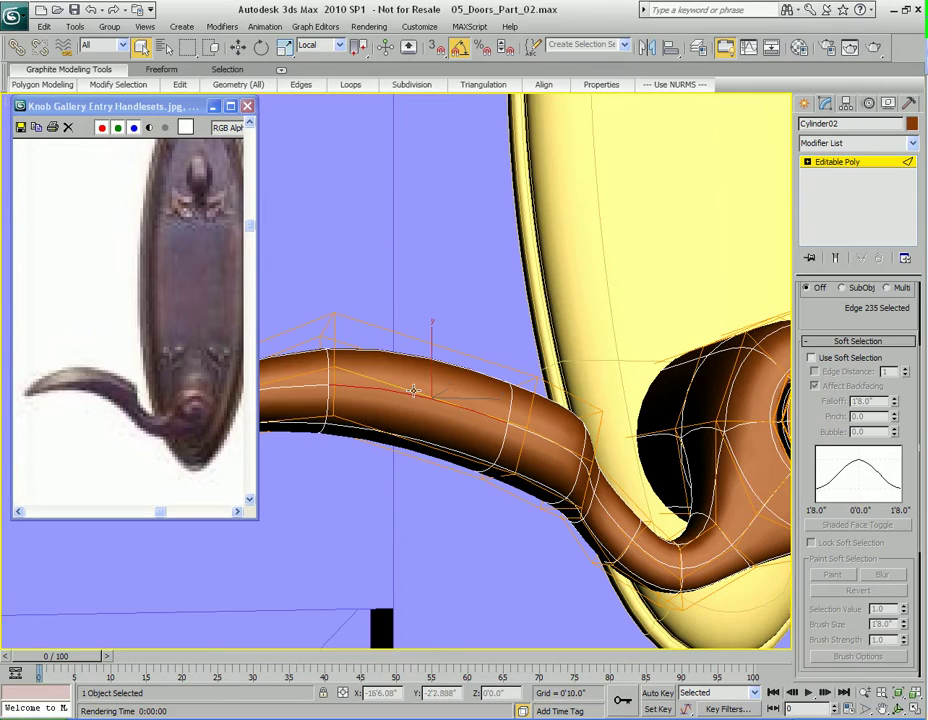
alt+middle_drag(332, 383, 371, 421)
scroll(462, 434, up, 3)
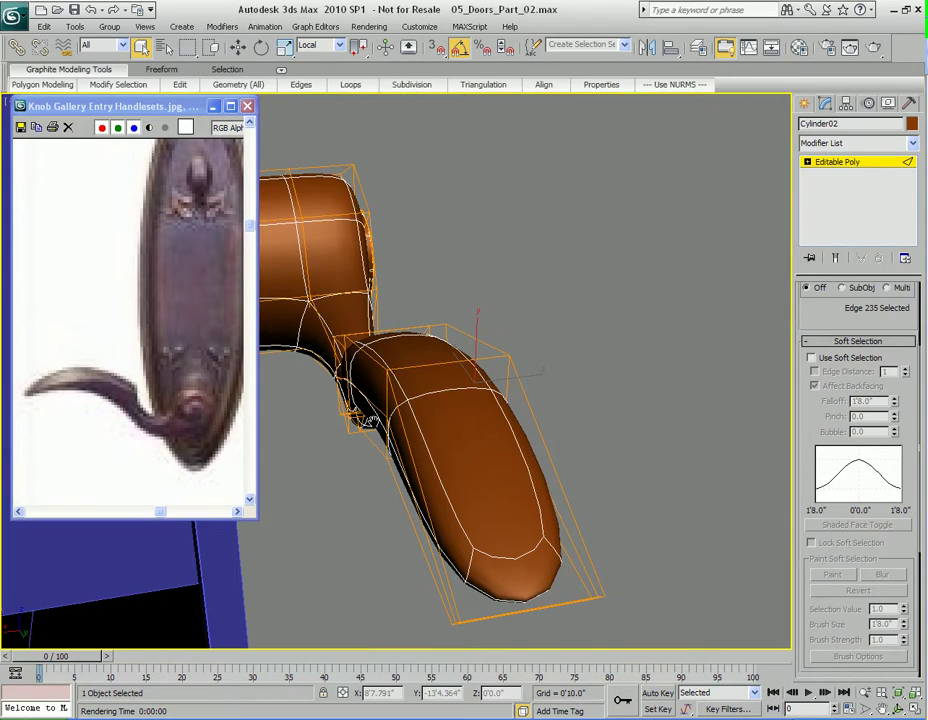
ctrl+click(372, 406)
alt+middle_drag(516, 446, 422, 437)
scroll(823, 396, up, 3)
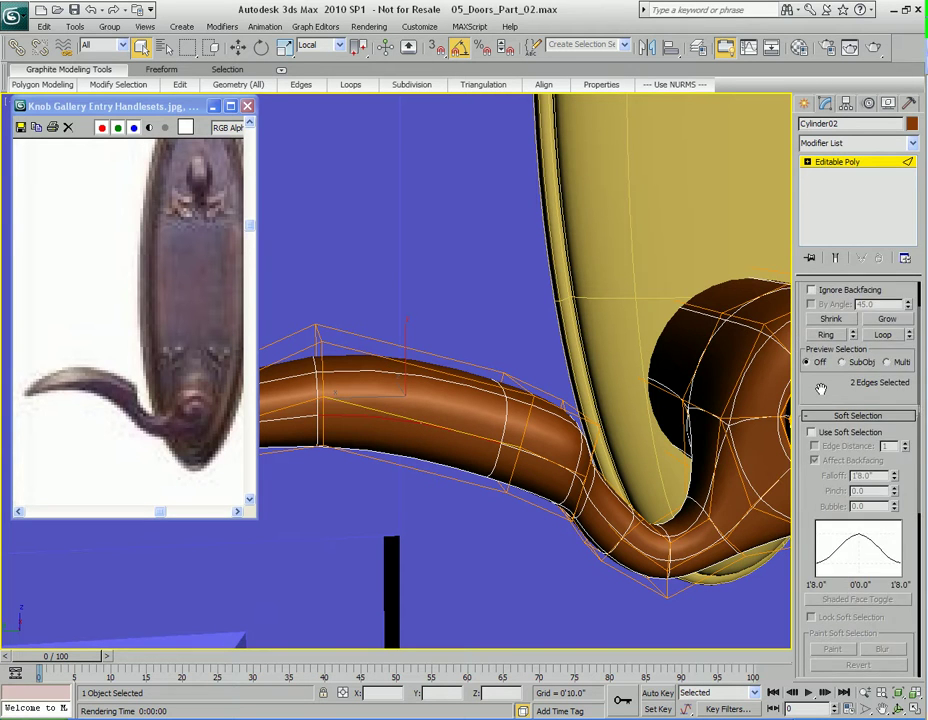
scroll(845, 350, down, 2)
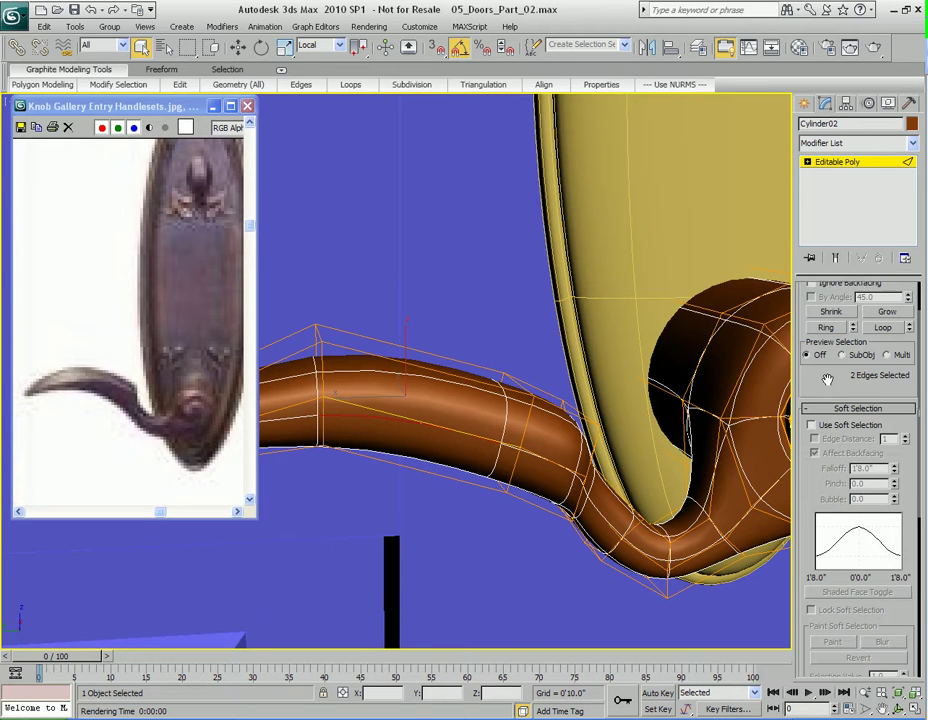
click(832, 406)
right_click(827, 416)
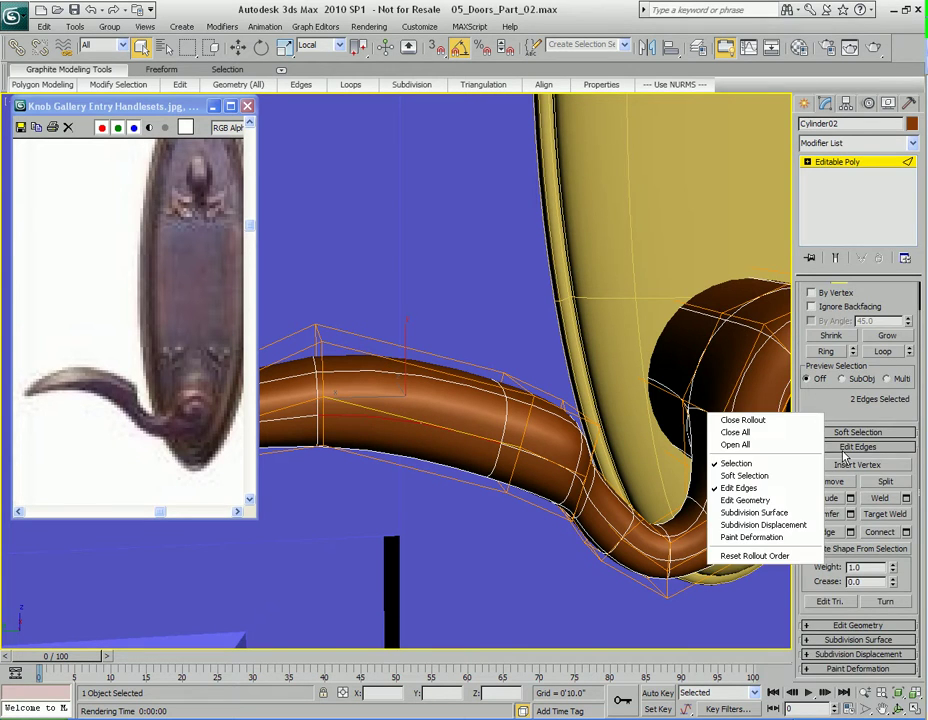
click(829, 414)
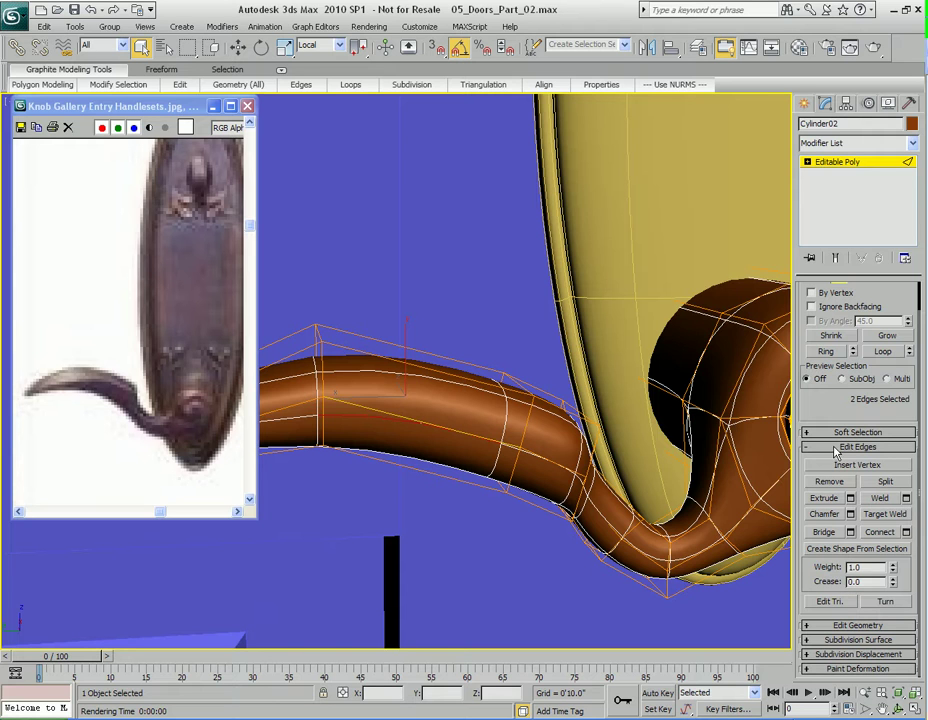
right_click(828, 406)
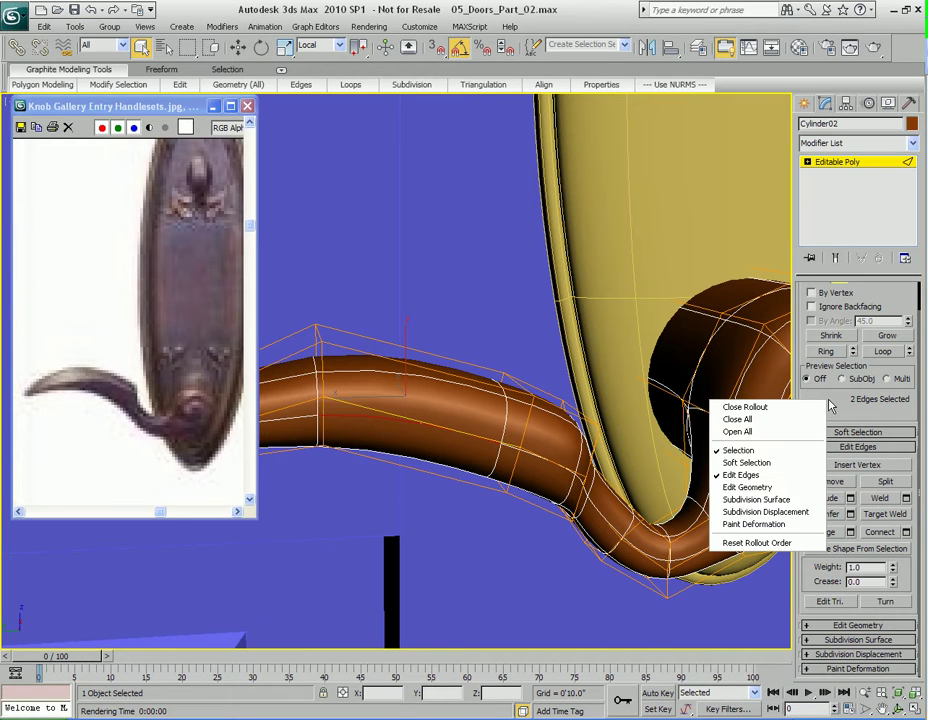
click(752, 488)
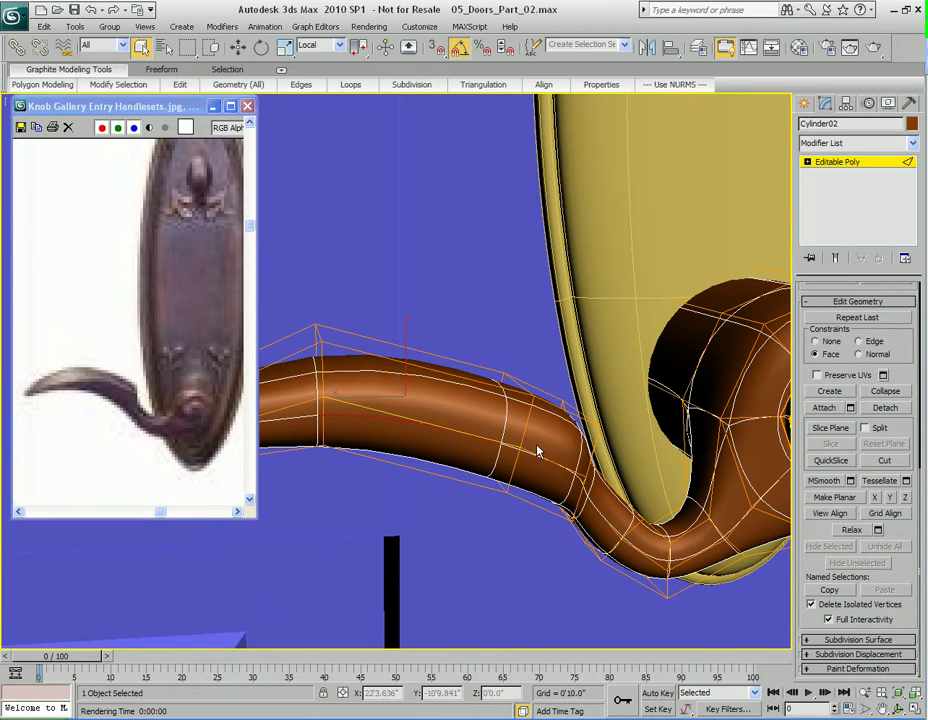
middle_drag(386, 354, 406, 356)
key(w)
drag(426, 346, 433, 313)
Select two vertices midway up the lever's flare above the bend and move them upward along Z
alt+middle_drag(434, 440, 447, 480)
alt+middle_drag(391, 489, 460, 464)
key(q)
key(1)
click(421, 456)
scroll(503, 480, up, 4)
ctrl+click(450, 447)
key(w)
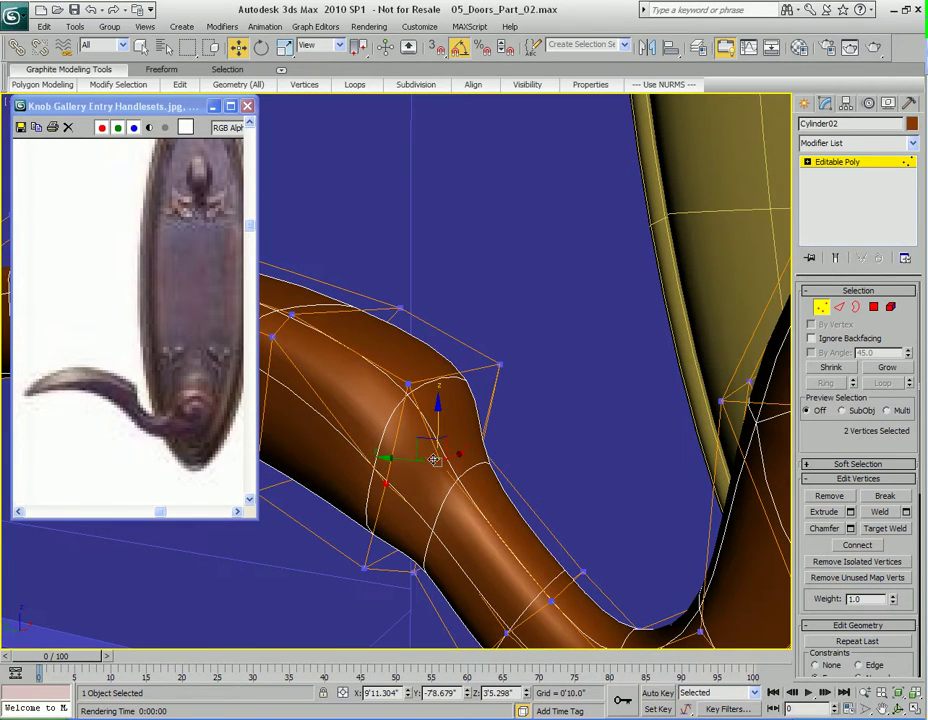
drag(439, 425, 447, 361)
Select the edge ring that includes the lever tip's crosswise edge, and set the edit constraint to None
alt+middle_drag(370, 442, 437, 503)
scroll(435, 442, down, 3)
key(q)
key(F4)
key(2)
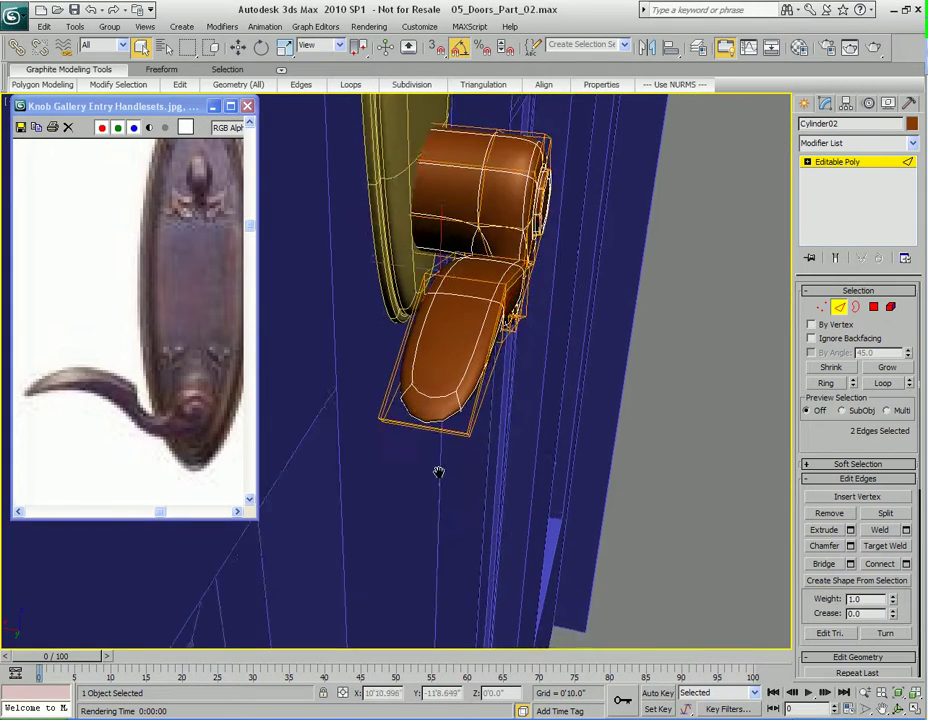
scroll(437, 503, up, 2)
click(477, 469)
alt+middle_drag(477, 469, 474, 570)
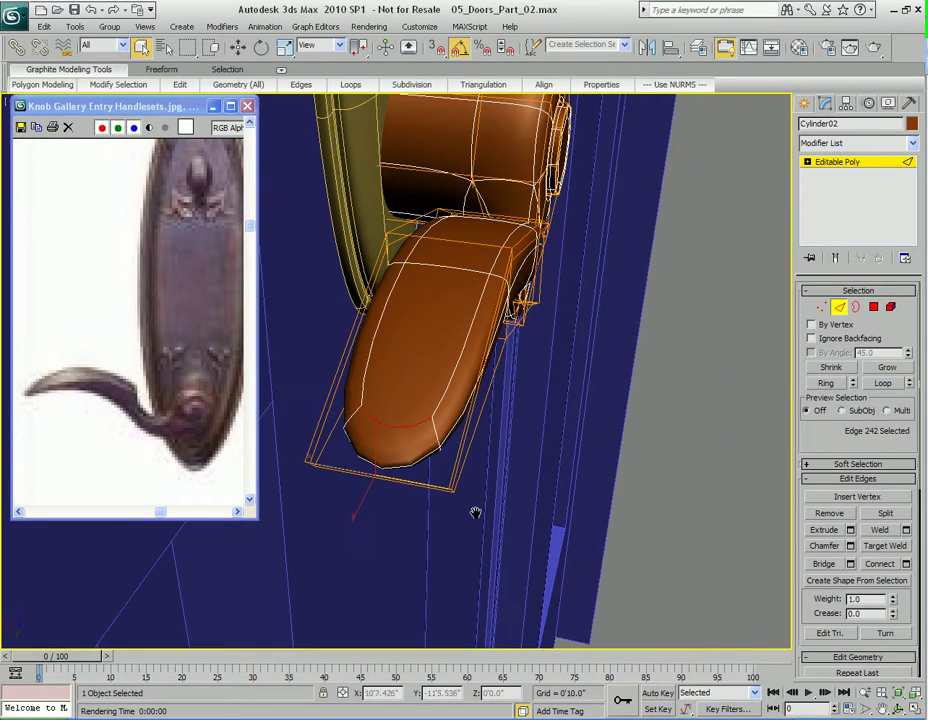
click(828, 384)
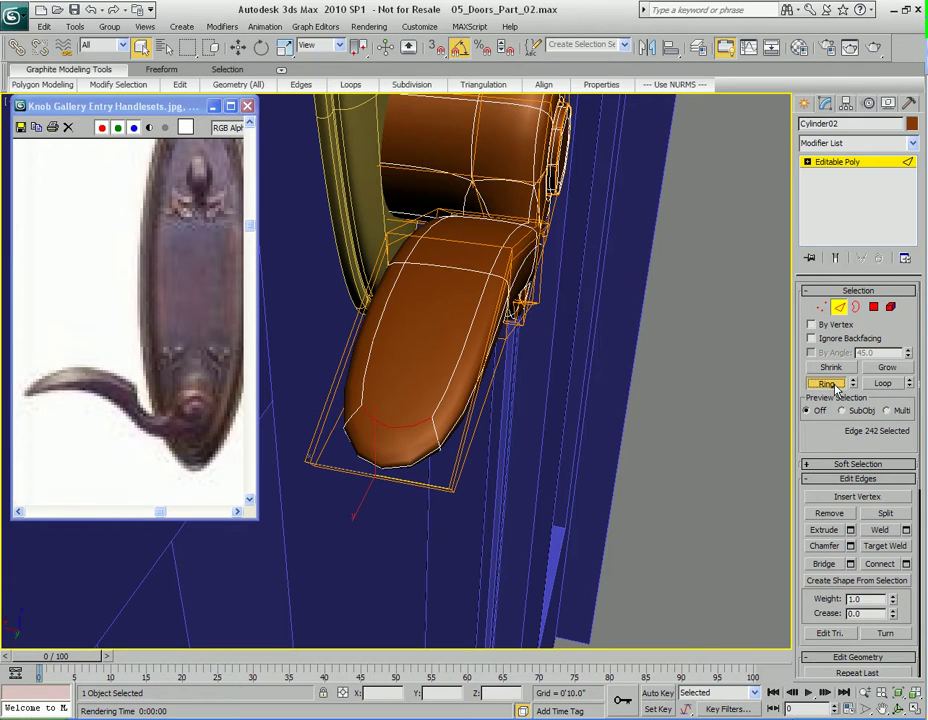
right_click(835, 455)
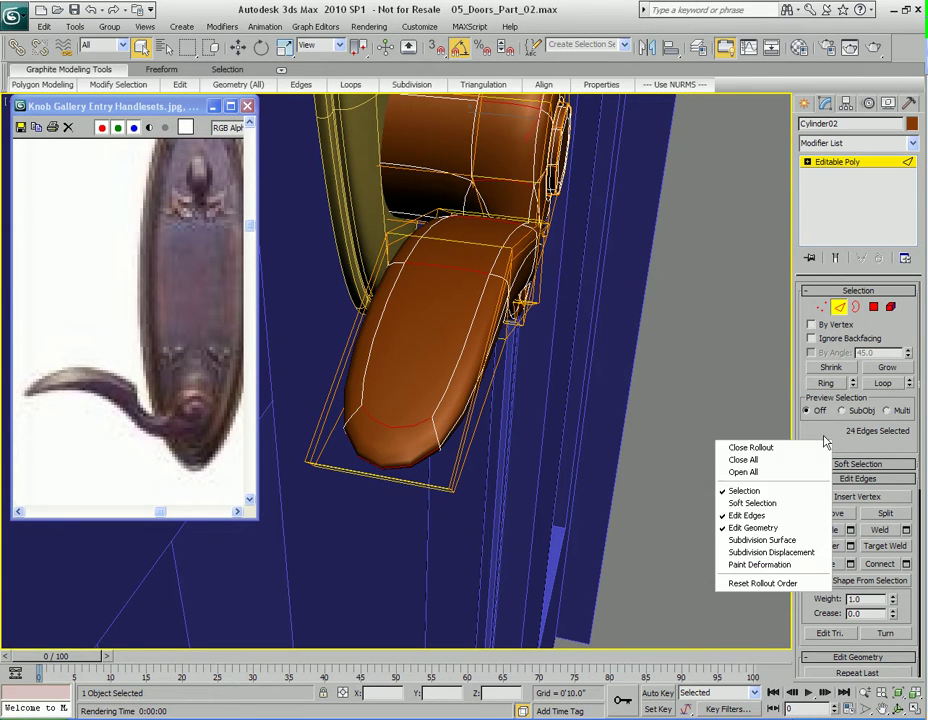
click(766, 538)
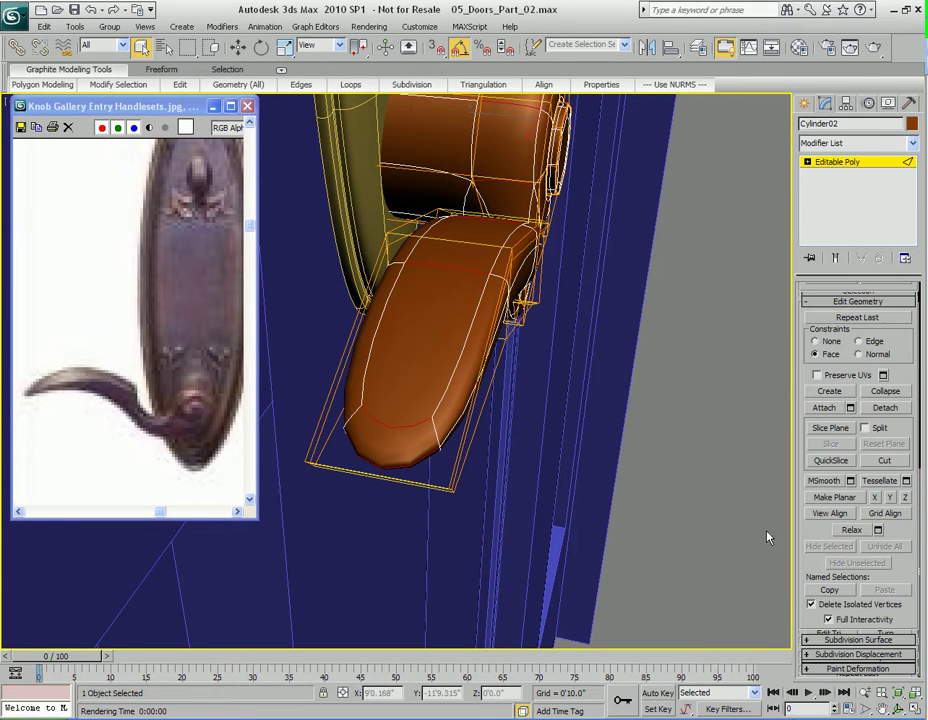
click(816, 342)
Connect the selected crosswise edge ring with 2 segments to add two lengthwise edge loops around the handle
alt+middle_drag(683, 437, 510, 379)
right_click(510, 379)
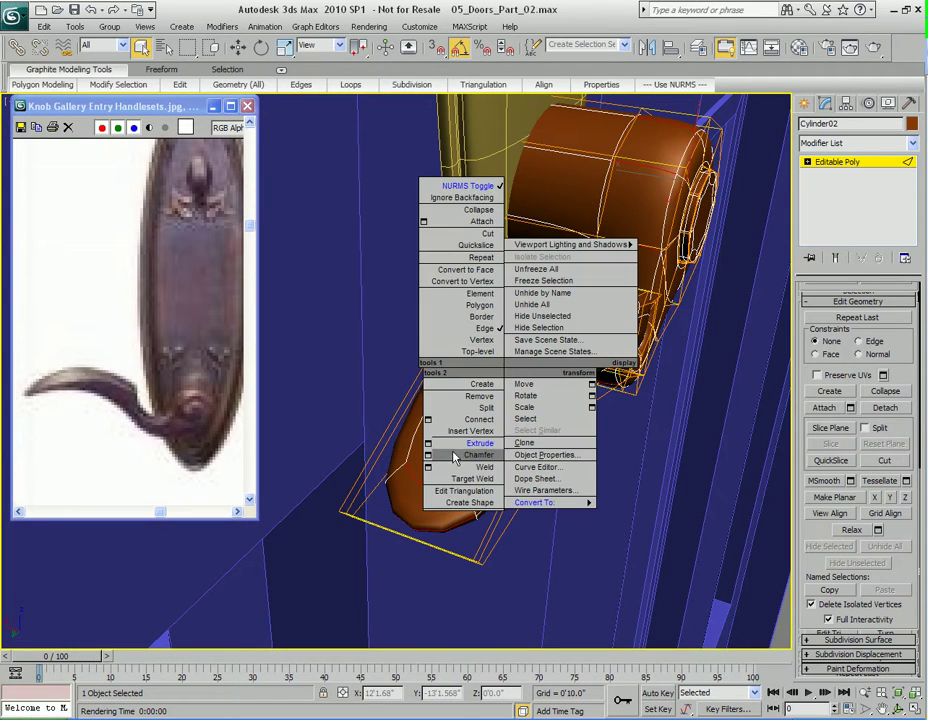
click(428, 419)
drag(479, 314, 594, 331)
click(570, 357)
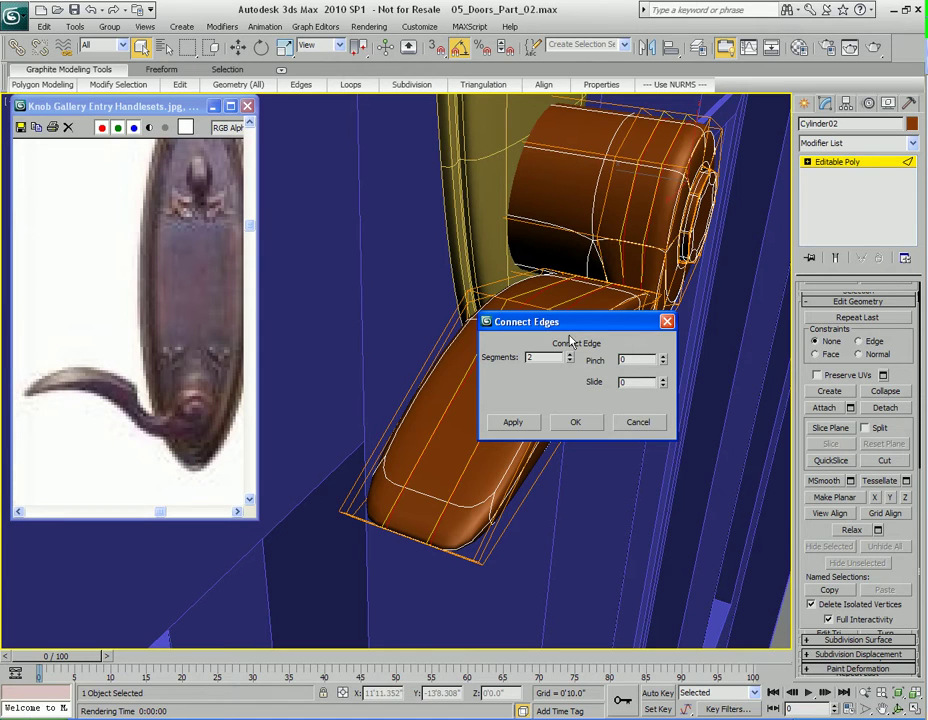
click(580, 424)
Select two lengthwise edges along the middle section of the lever arm
alt+middle_drag(580, 424, 553, 477)
alt+middle_drag(655, 453, 470, 503)
scroll(530, 466, up, 2)
key(2)
key(2)
alt+middle_drag(406, 493, 551, 443)
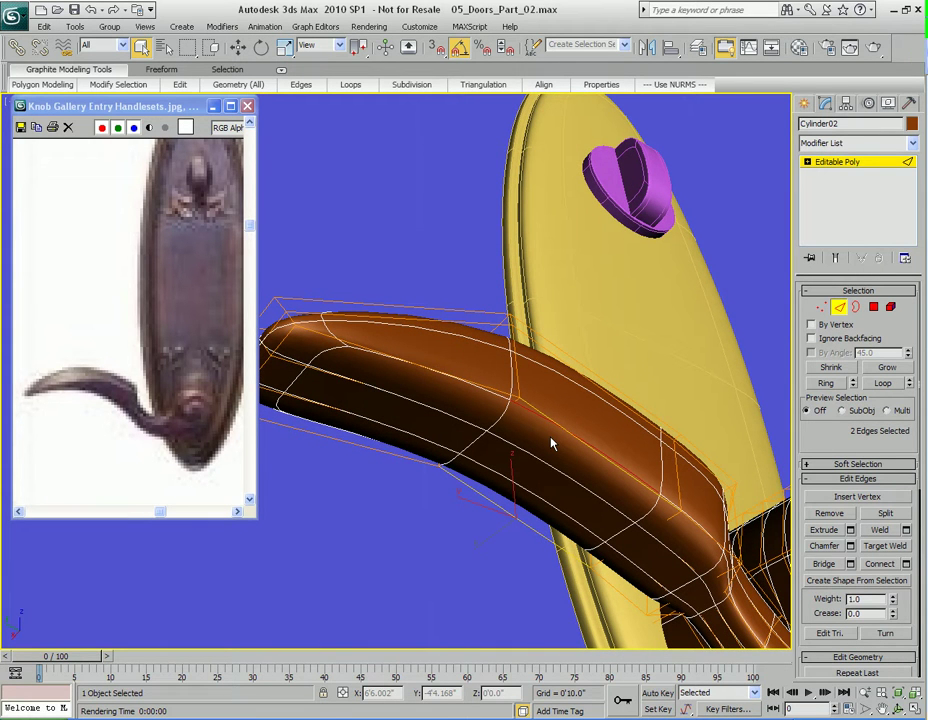
Change the subdivision cage colour to green (RGB 18, 255, 0) and save the scene
right_click(826, 492)
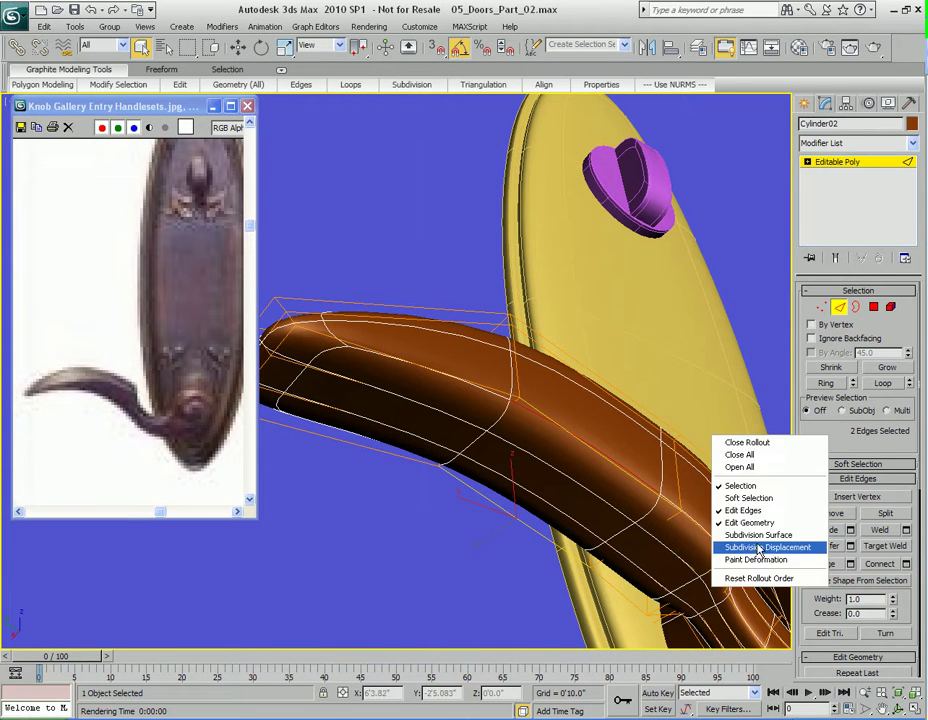
click(761, 545)
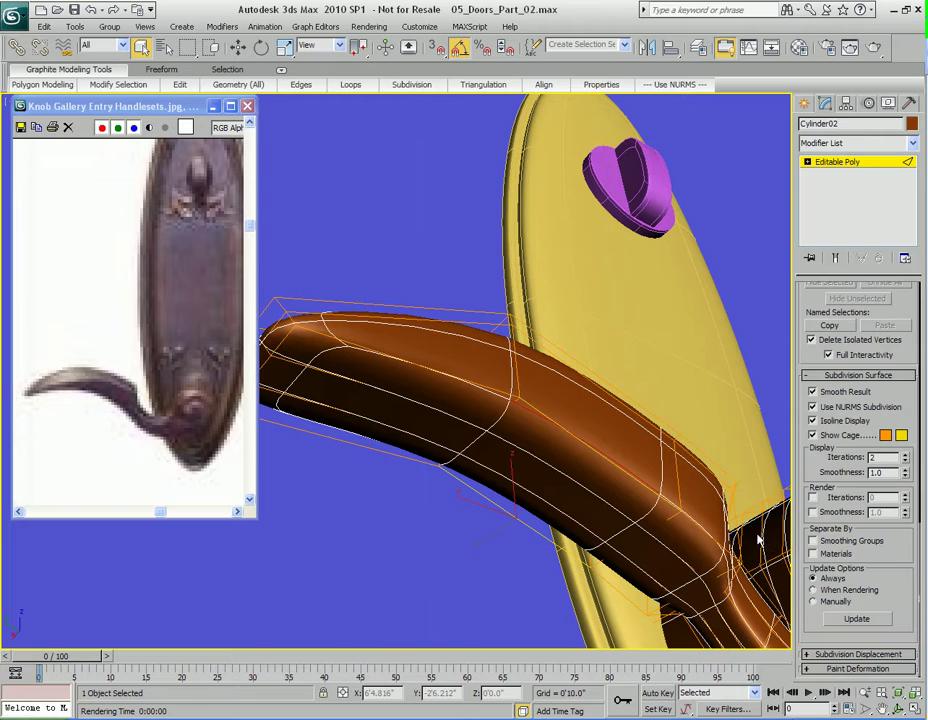
click(885, 436)
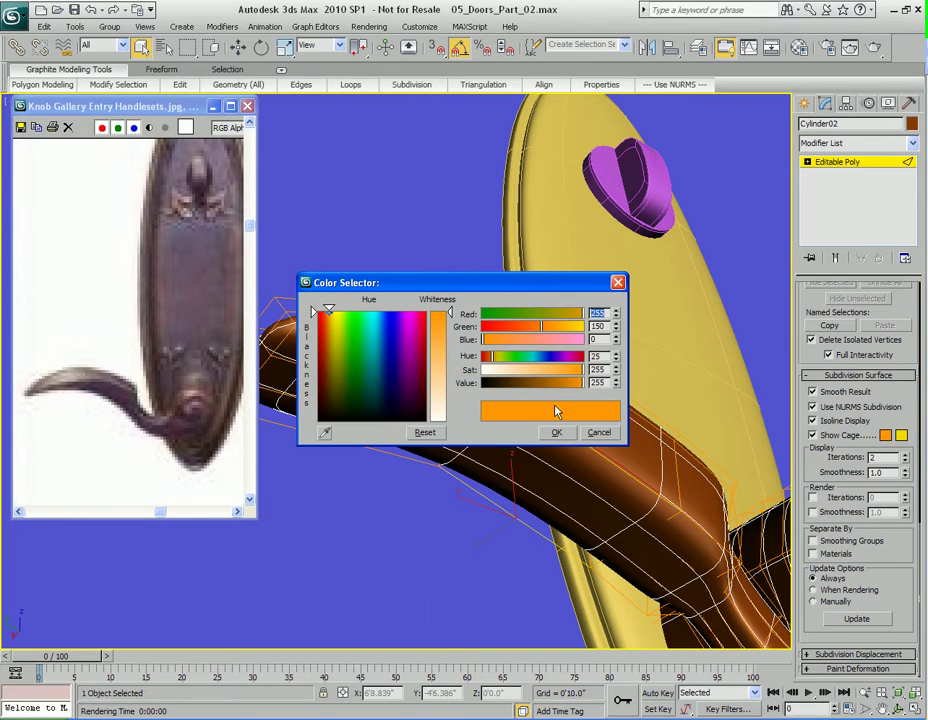
click(392, 312)
drag(393, 312, 352, 311)
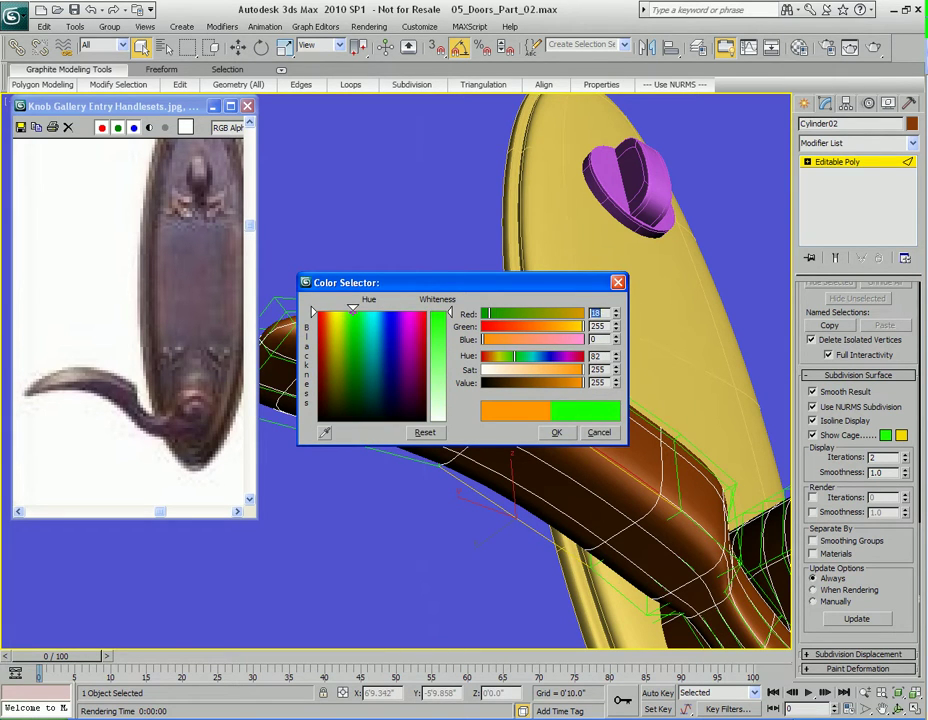
click(557, 432)
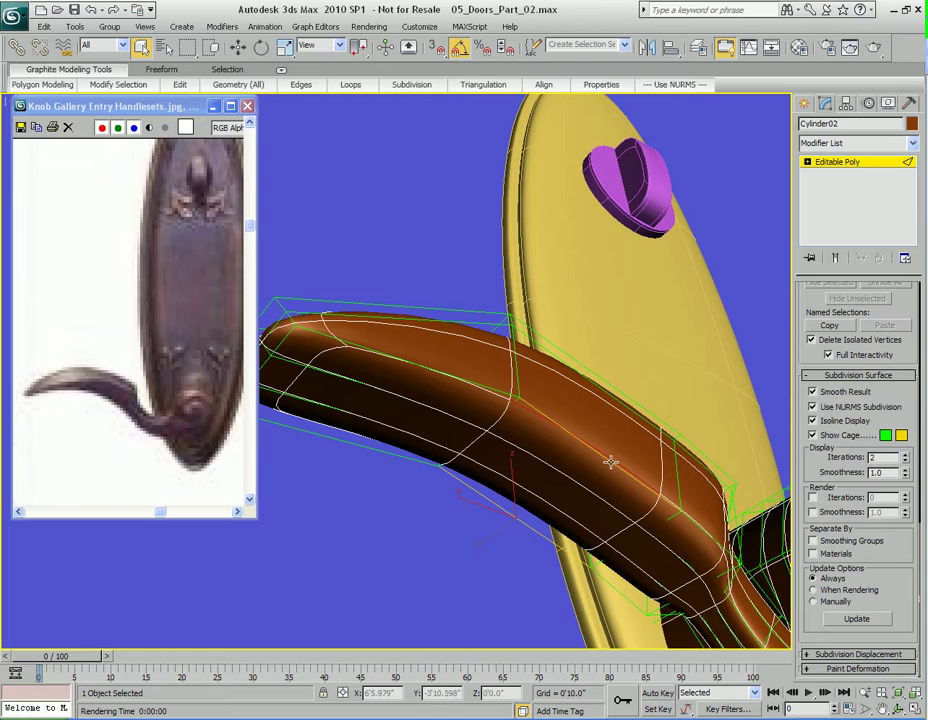
key(ctrl+s)
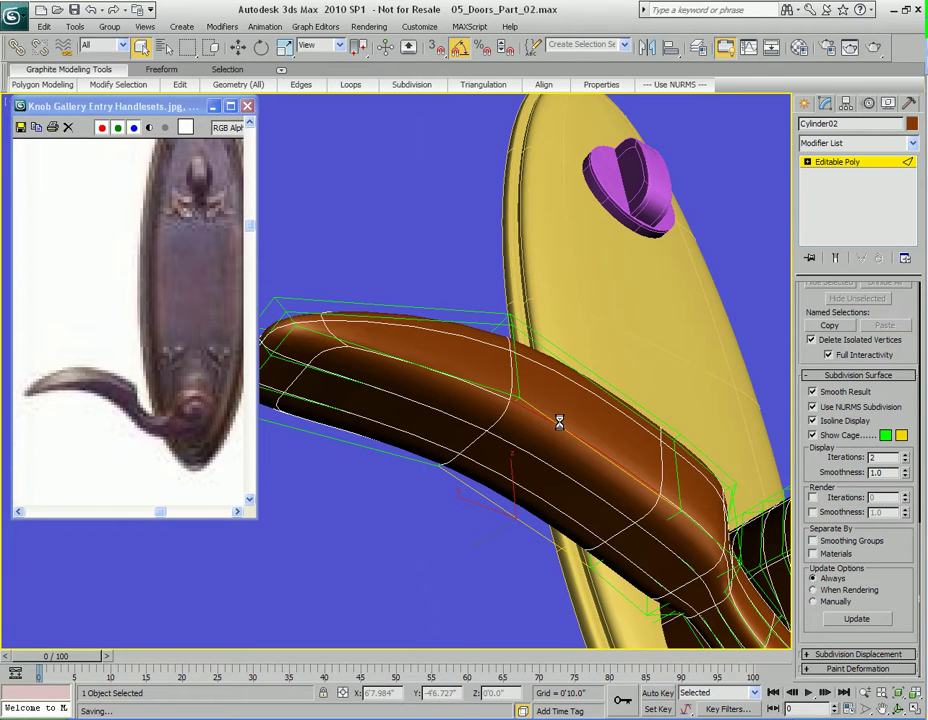
Change the colour for selected parts of the subdivision cage to red
click(901, 434)
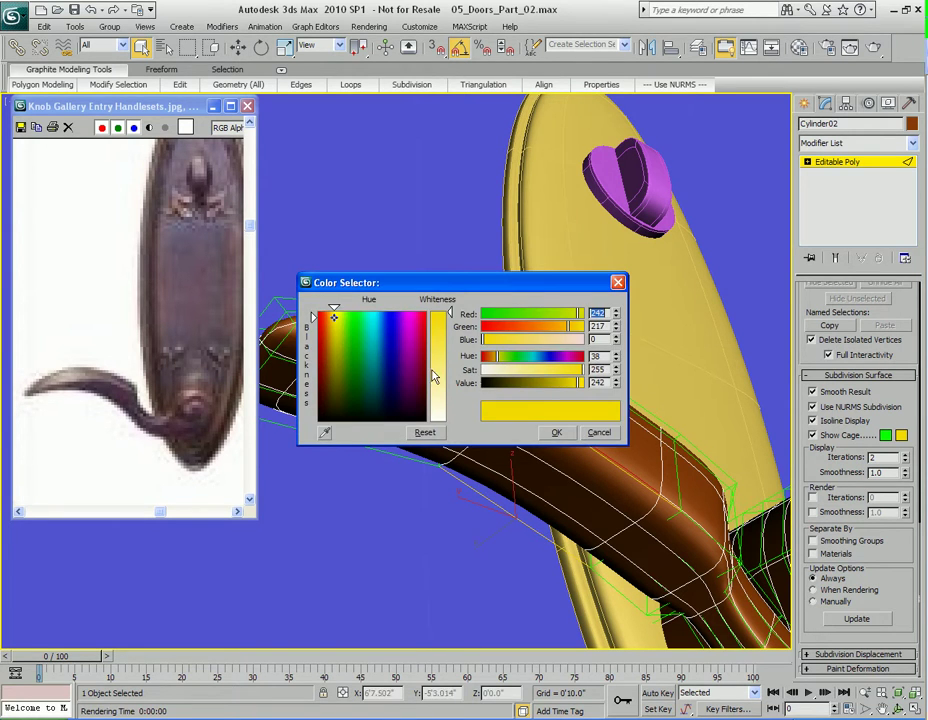
drag(338, 326, 316, 309)
click(553, 433)
Move the two selected lengthwise edges of the lever arm upward along Z
mouse_move(575, 480)
alt+middle_down()
mouse_move(599, 509)
mouse_move(625, 457)
mouse_move(587, 494)
alt+middle_up()
alt+middle_drag(578, 426, 529, 471)
key(w)
drag(501, 455, 504, 377)
alt+middle_drag(504, 377, 586, 512)
key(q)
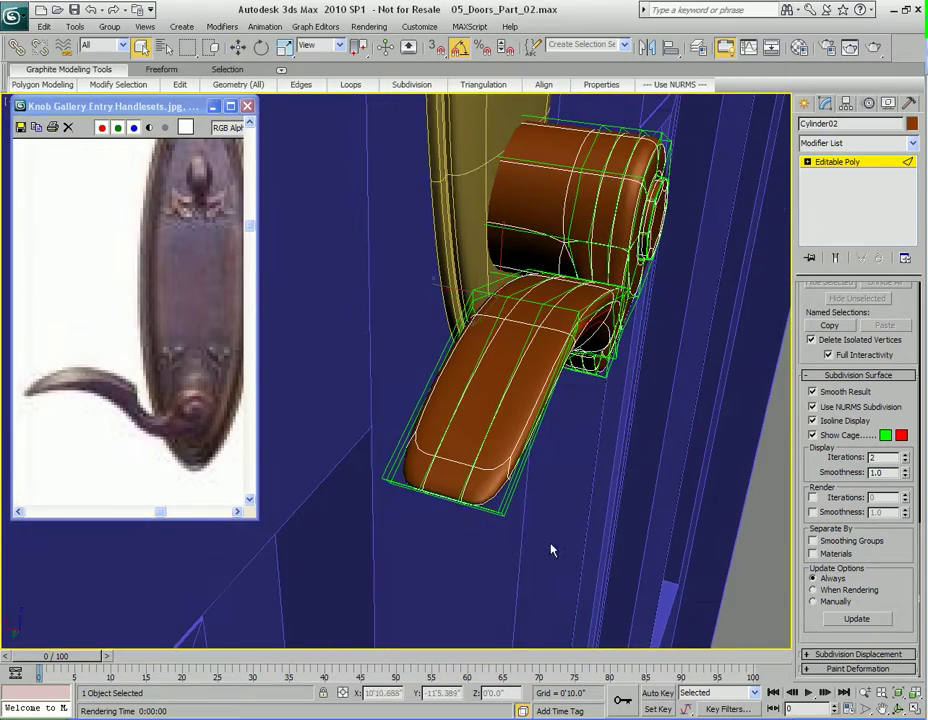
Select the six outer corner vertices on both sides of the lever's tip
key(1)
drag(532, 491, 482, 553)
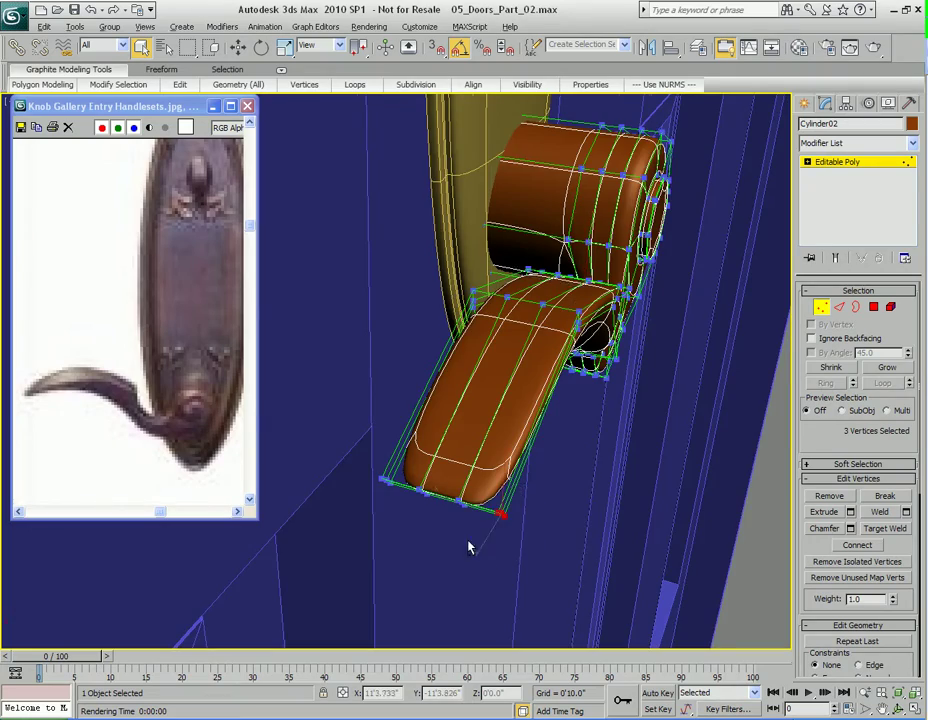
alt+middle_drag(482, 553, 441, 535)
ctrl+drag(440, 515, 440, 516)
alt+middle_drag(440, 516, 549, 495)
key(w)
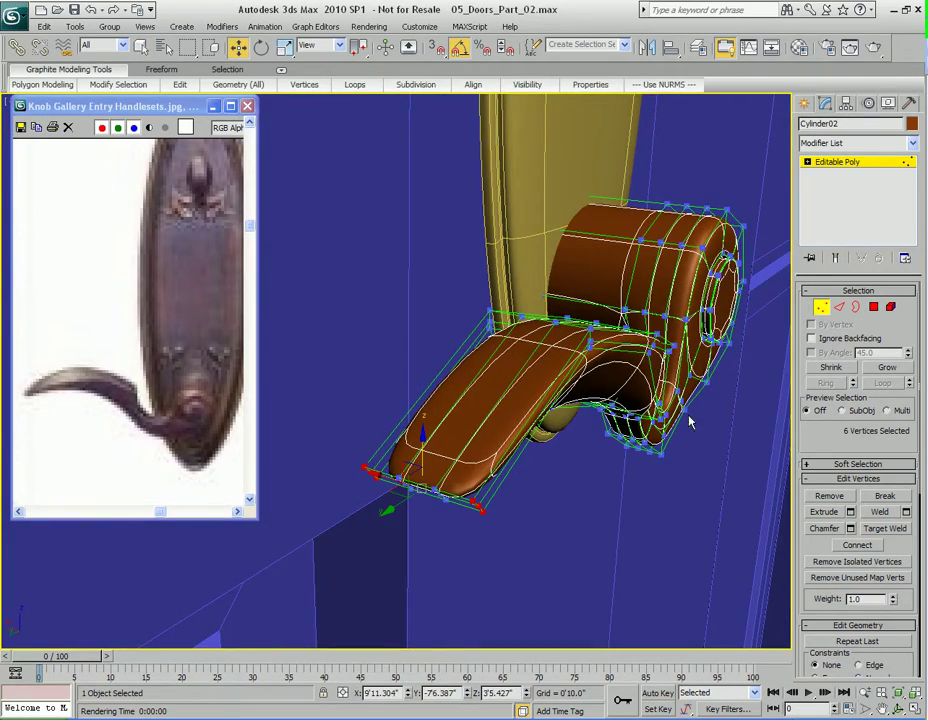
Set the edit constraint to Edge and slide the selected tip corner vertices back along the lever's side edges to taper the tip
right_click(823, 444)
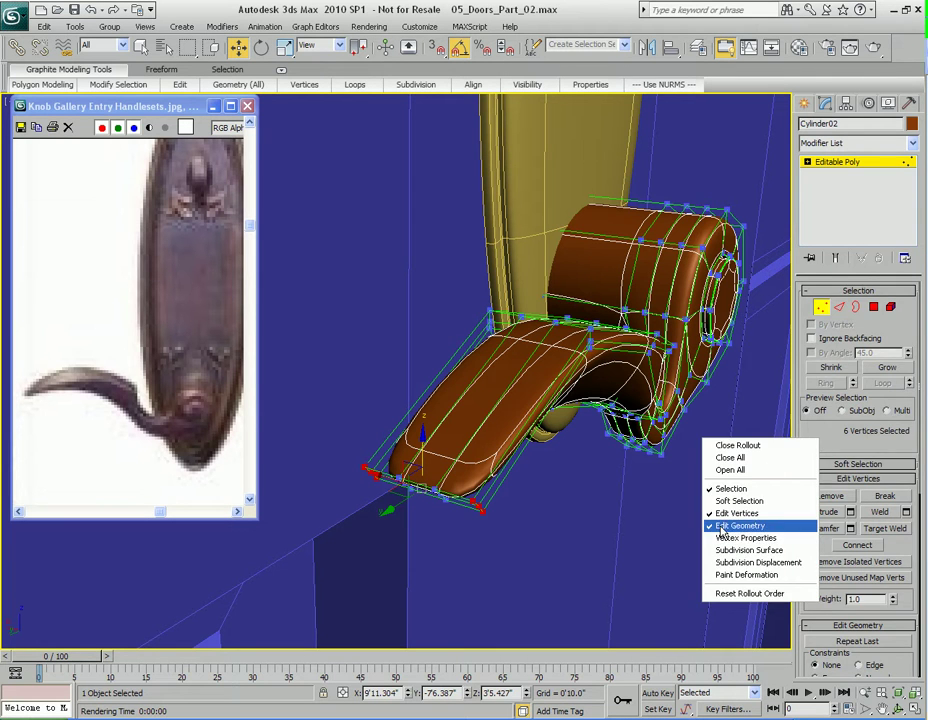
click(740, 529)
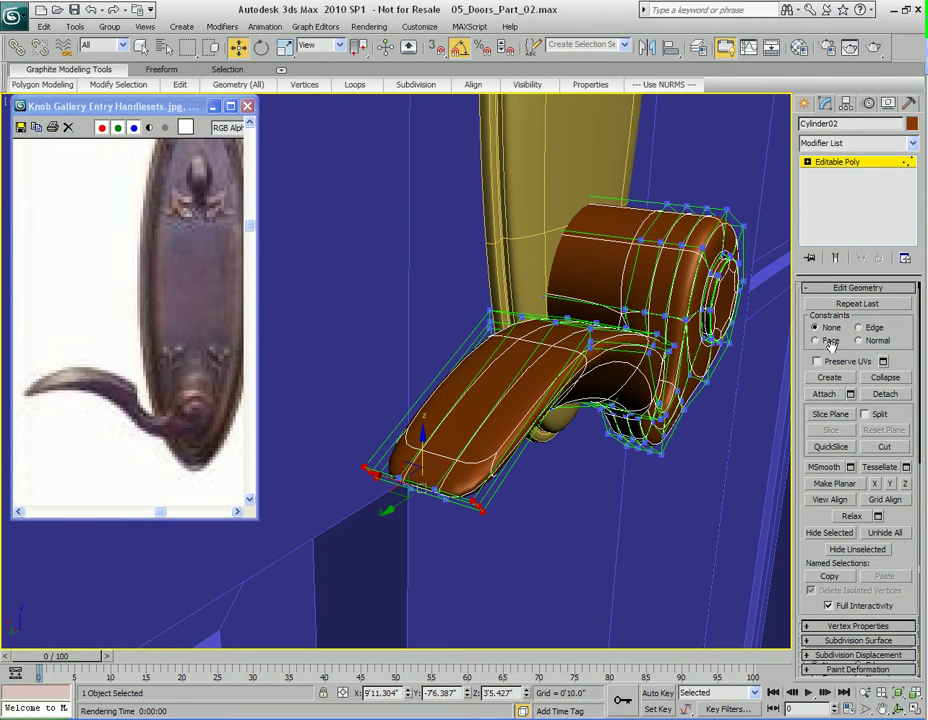
alt+middle_drag(495, 444, 405, 437)
drag(341, 458, 428, 440)
alt+middle_drag(428, 440, 403, 450)
drag(401, 418, 414, 418)
alt+middle_drag(414, 418, 547, 503)
Render the perspective view from two angles to check the tapered lever tip
key(shift+q)
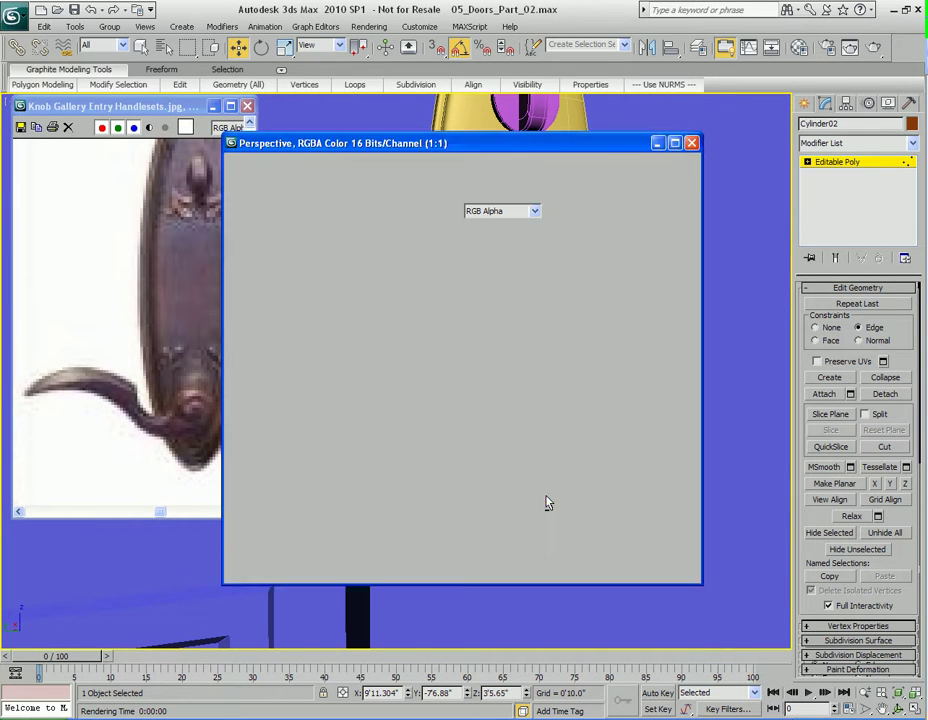
alt+middle_drag(738, 265, 733, 393)
key(shift+q)
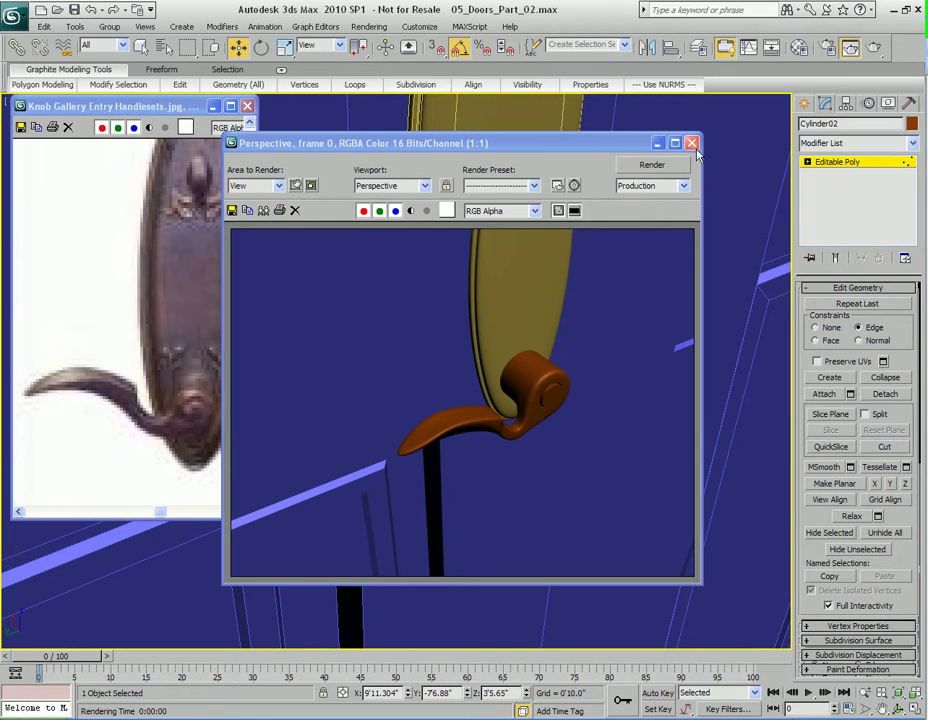
click(691, 143)
Select the ring of crosswise edges in the outermost band behind the handle's front face
alt+middle_drag(520, 470, 463, 522)
scroll(537, 478, up, 2)
key(1)
scroll(463, 522, up, 2)
key(2)
scroll(463, 520, up, 4)
click(490, 422)
key(q)
middle_drag(548, 548, 518, 522)
click(826, 383)
Connect the selected ring with 1 segment and a slide of -90, placing the new loop close to the handle's front rim
right_click(470, 375)
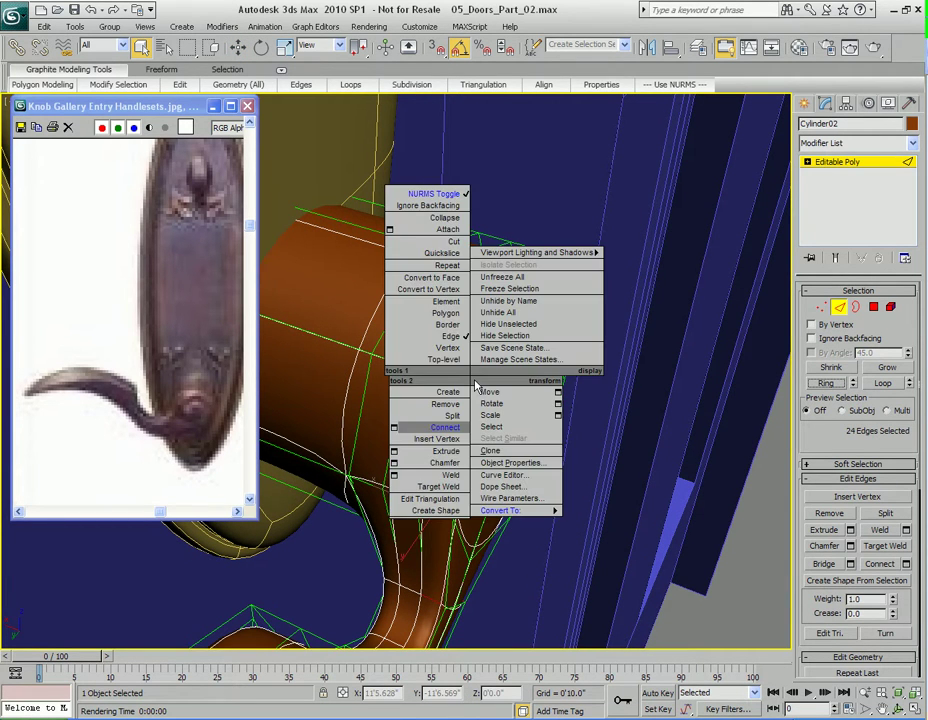
click(394, 427)
click(455, 345)
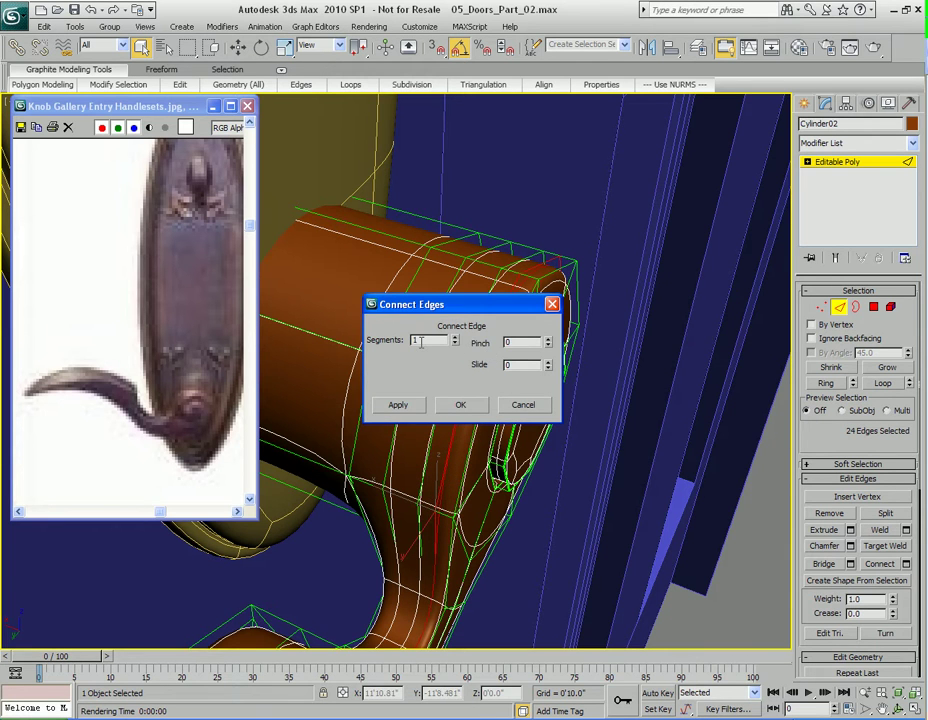
drag(493, 304, 728, 332)
alt+middle_drag(474, 490, 436, 386)
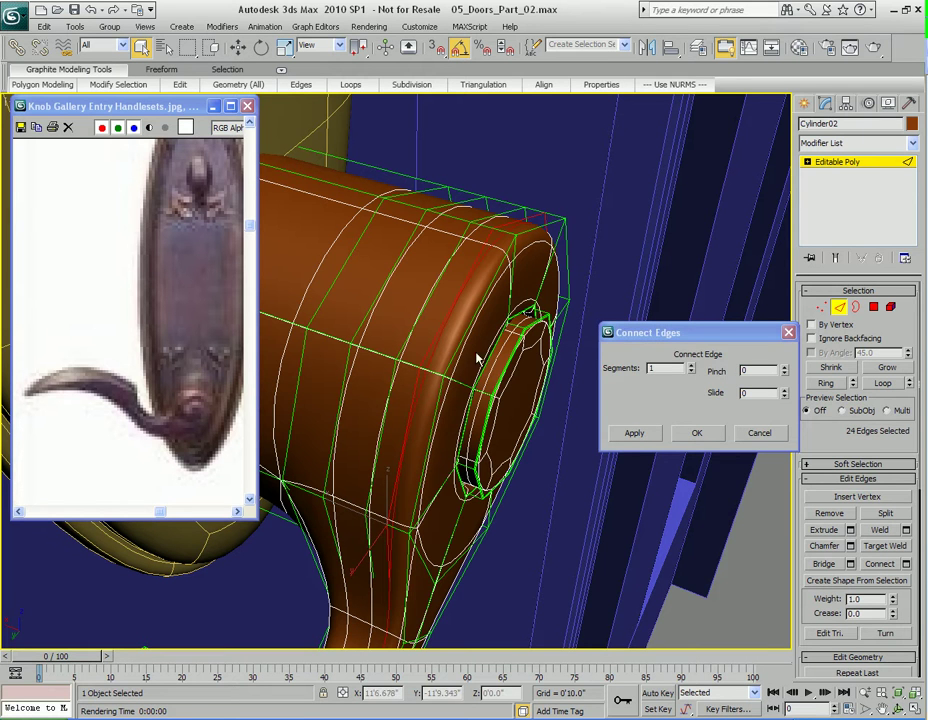
drag(784, 393, 780, 521)
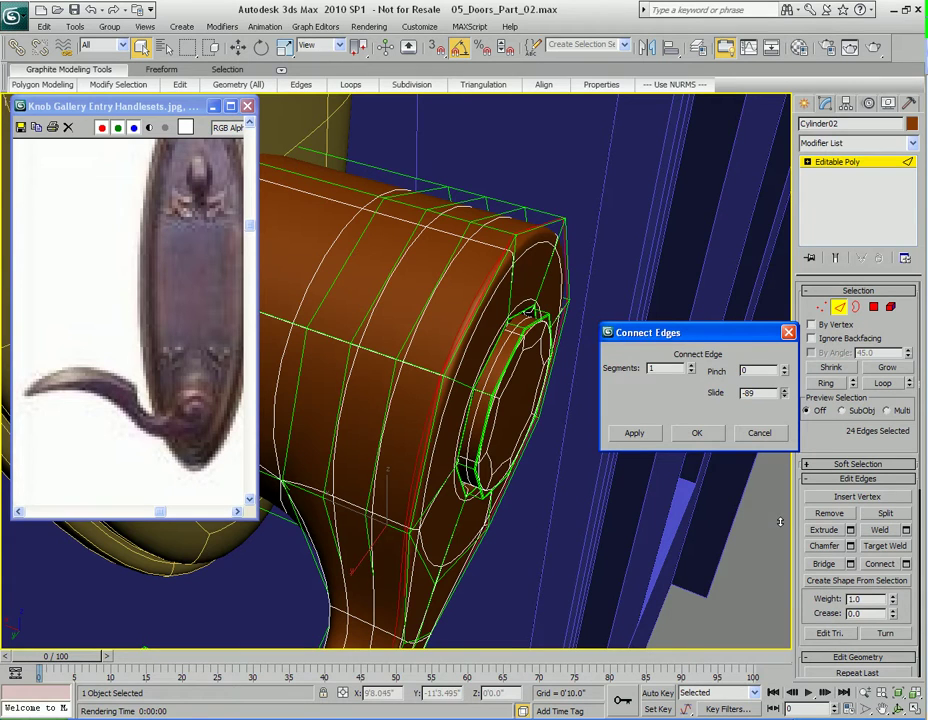
drag(781, 447, 786, 396)
click(704, 437)
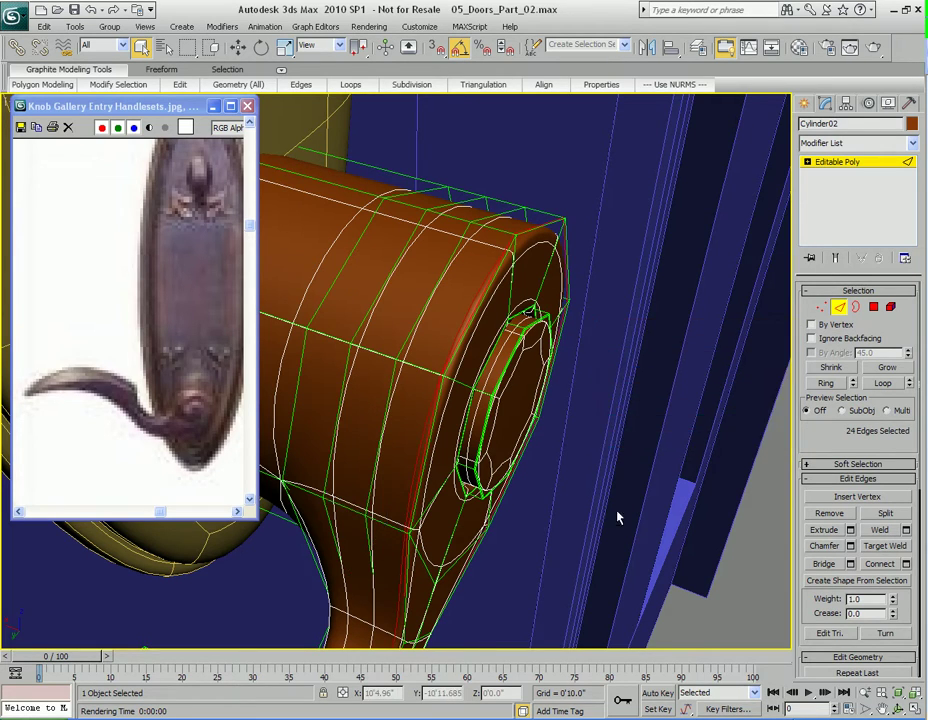
Render the perspective view to check the sharpened front rim of the handle
alt+middle_drag(619, 520, 601, 497)
scroll(601, 497, down, 5)
middle_drag(484, 500, 589, 537)
key(shift+q)
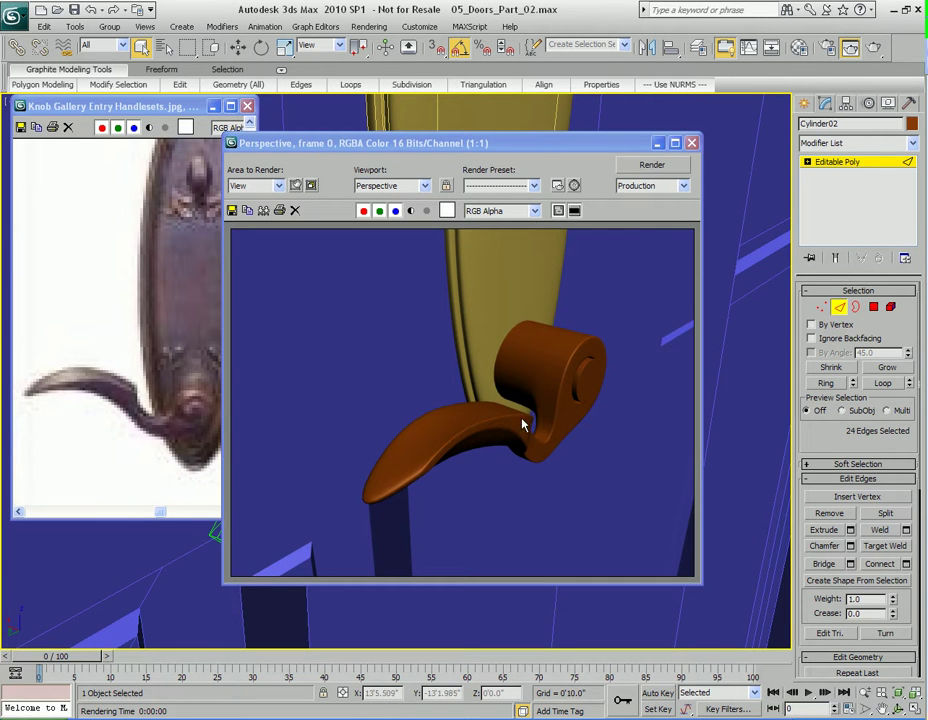
click(691, 143)
Select the ring of crosswise edges in the lever's band nearest the door
alt+middle_drag(510, 400, 436, 402)
click(433, 398)
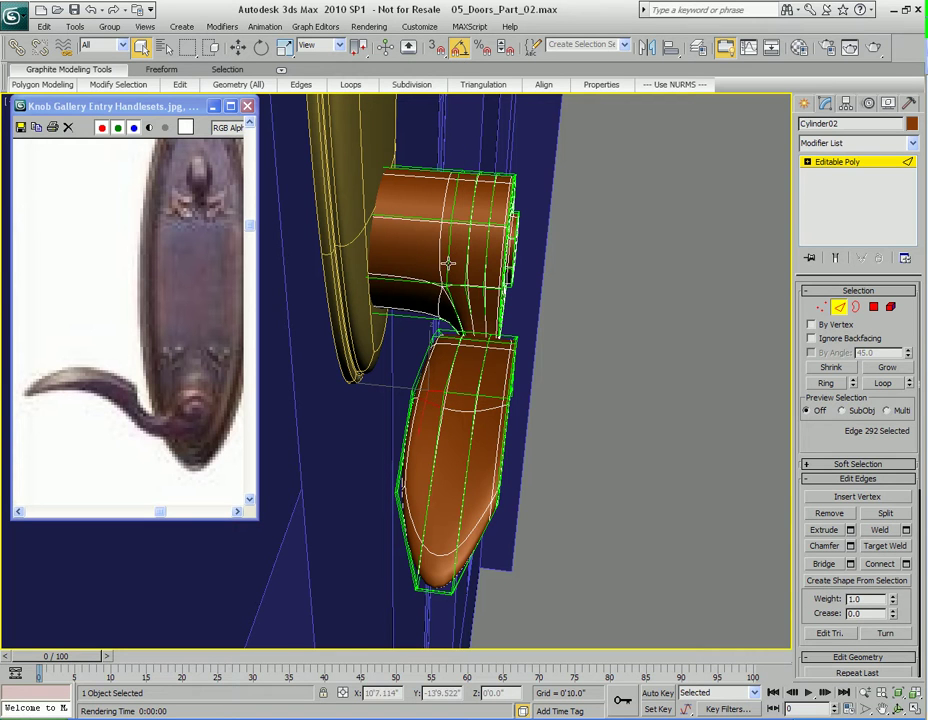
click(826, 383)
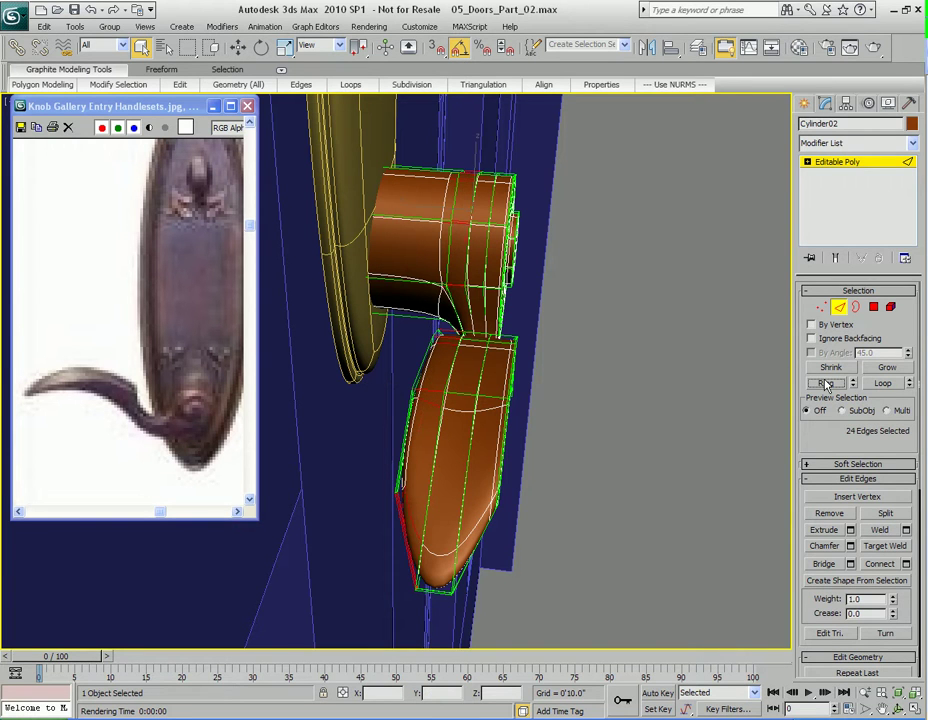
alt+middle_drag(406, 532, 424, 492)
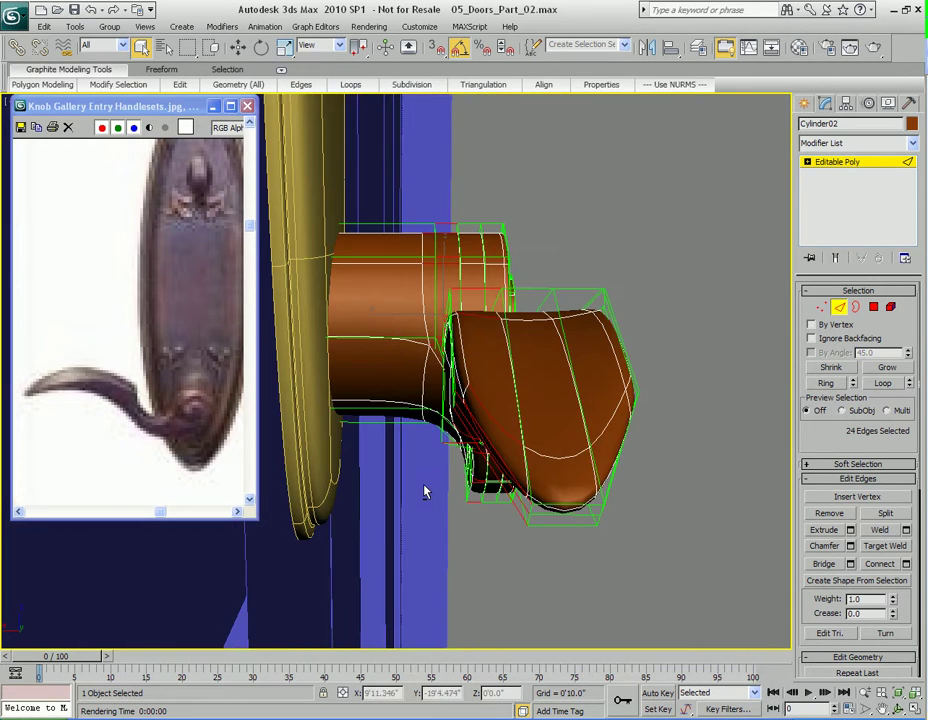
alt+middle_drag(482, 507, 507, 376)
Connect the door-side ring with 1 segment and a slide of -90 to sharpen the lever's back edge
right_click(507, 376)
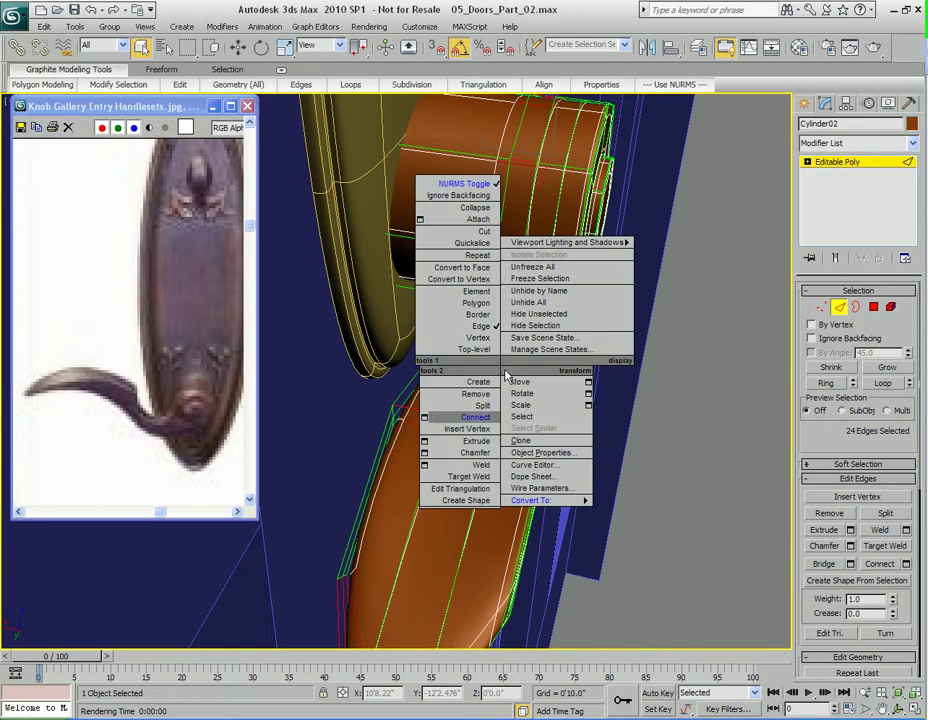
click(424, 417)
drag(482, 310, 678, 296)
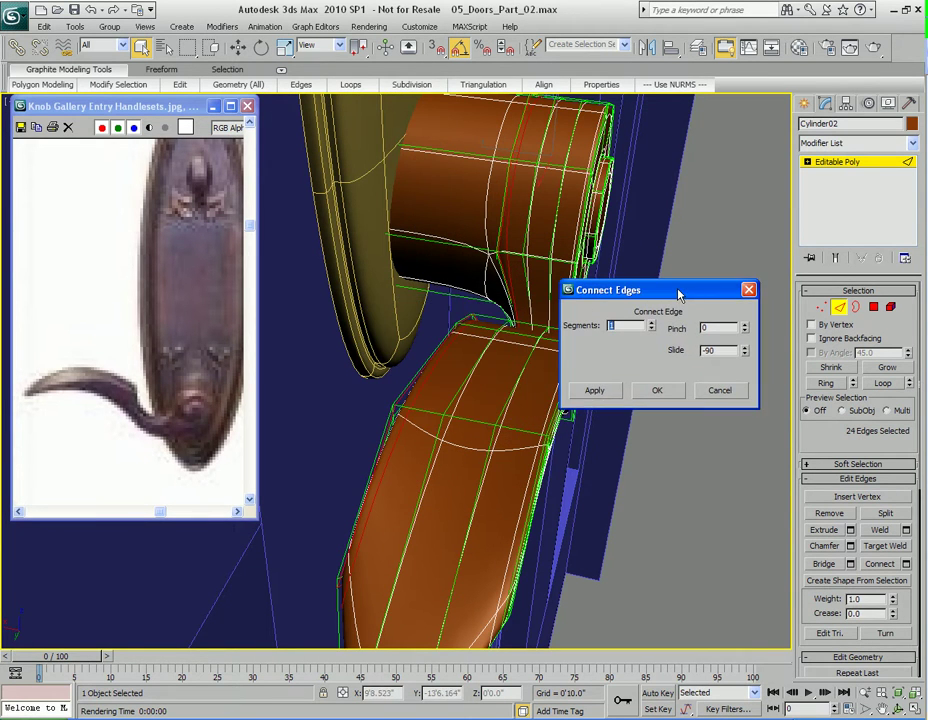
scroll(451, 435, up, 2)
scroll(481, 405, up, 2)
scroll(481, 403, down, 3)
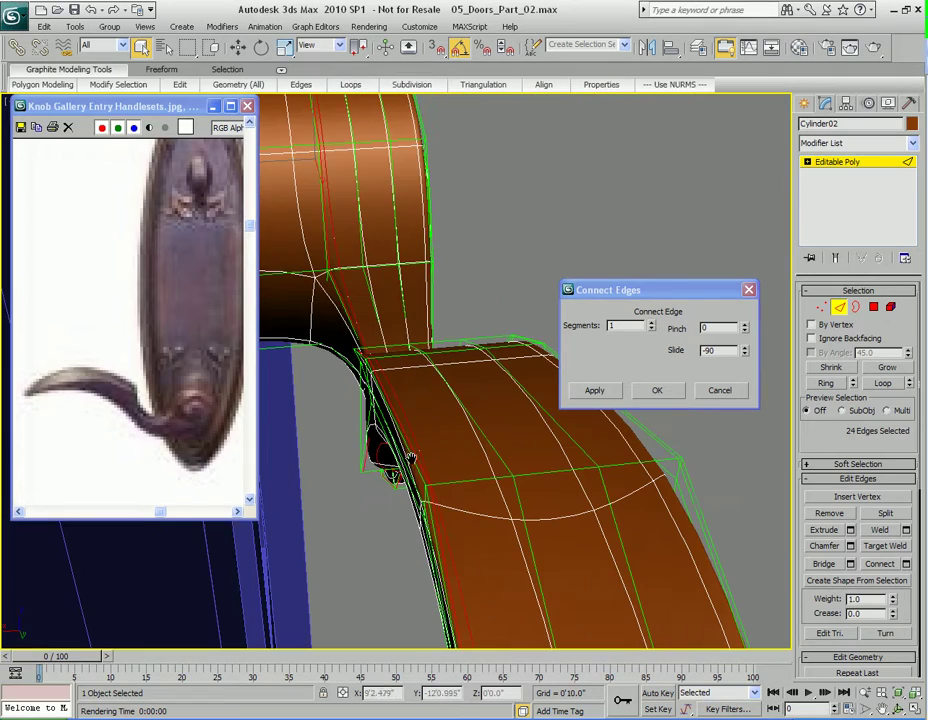
click(652, 391)
Render the handle from the side and from the front to check both sharpened edges of the lever
scroll(620, 400, down, 5)
key(shift+q)
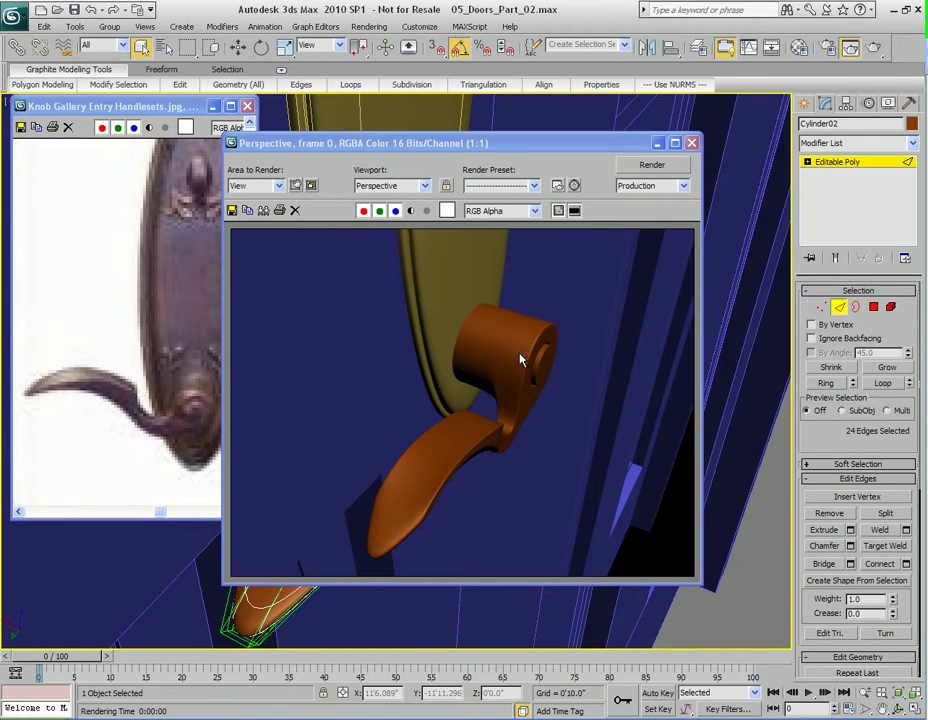
click(691, 144)
alt+middle_drag(637, 462, 499, 344)
key(shift+q)
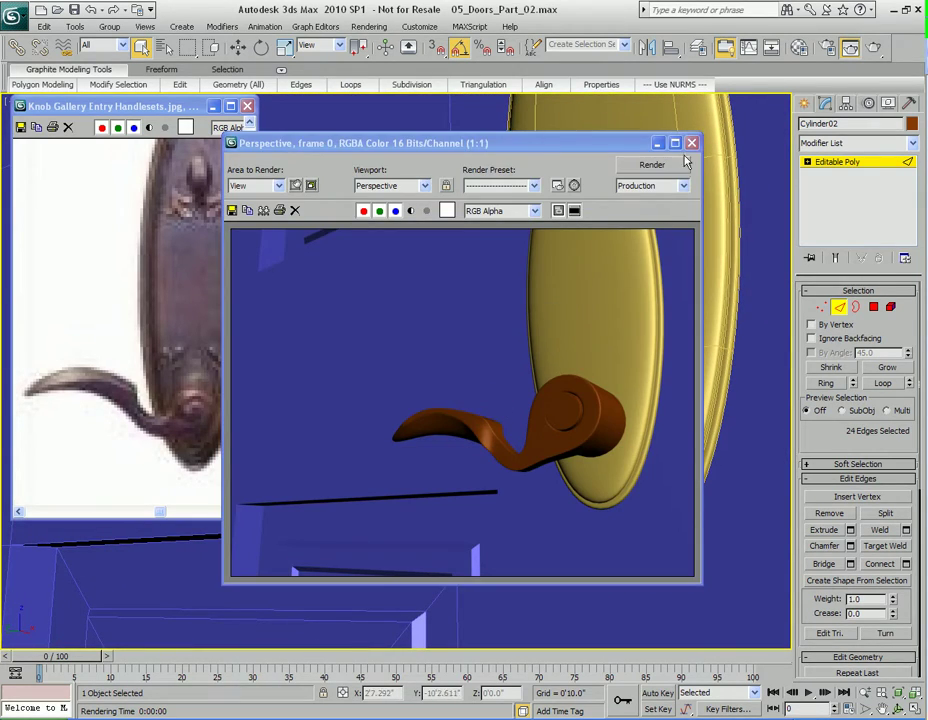
click(691, 143)
Leave edge editing on the handle and select the oval door plate
alt+middle_drag(610, 430, 525, 449)
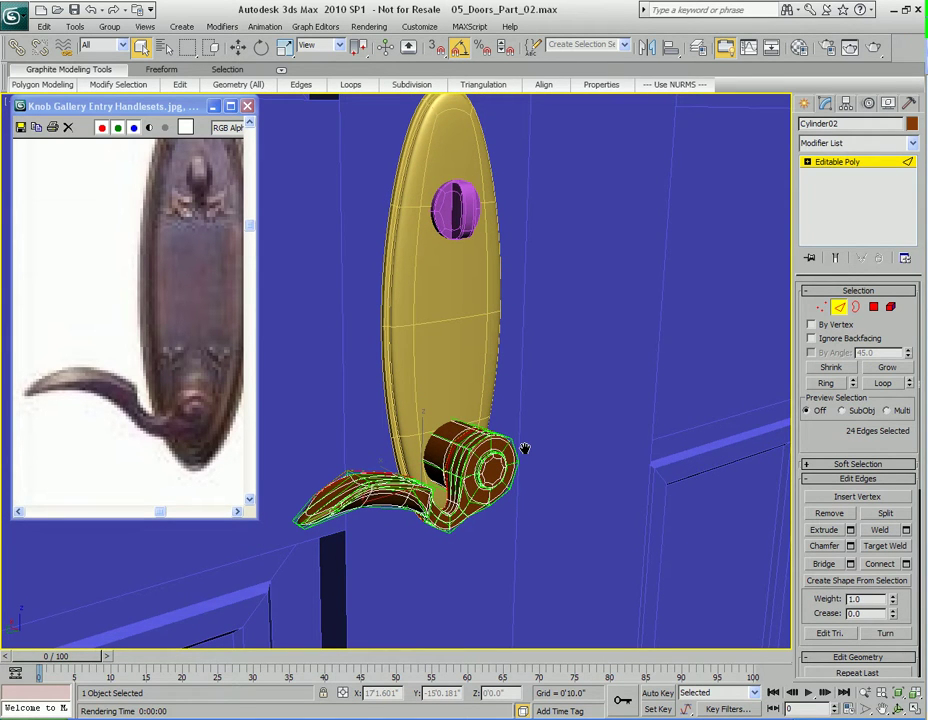
mouse_move(525, 449)
alt+middle_down()
mouse_move(524, 437)
mouse_move(531, 456)
alt+middle_up()
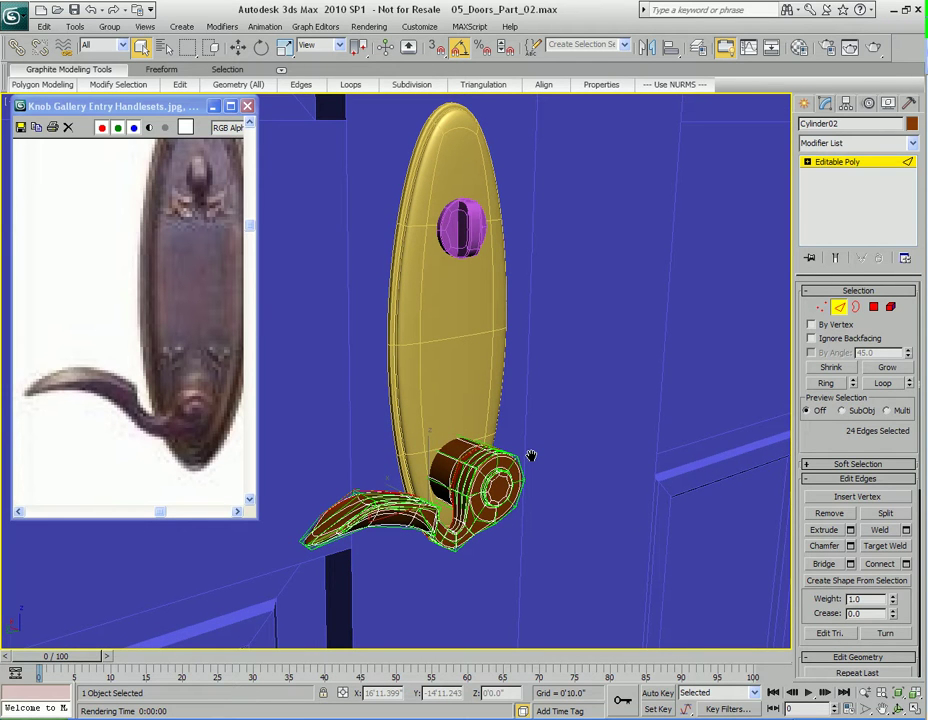
alt+middle_drag(483, 494, 561, 476)
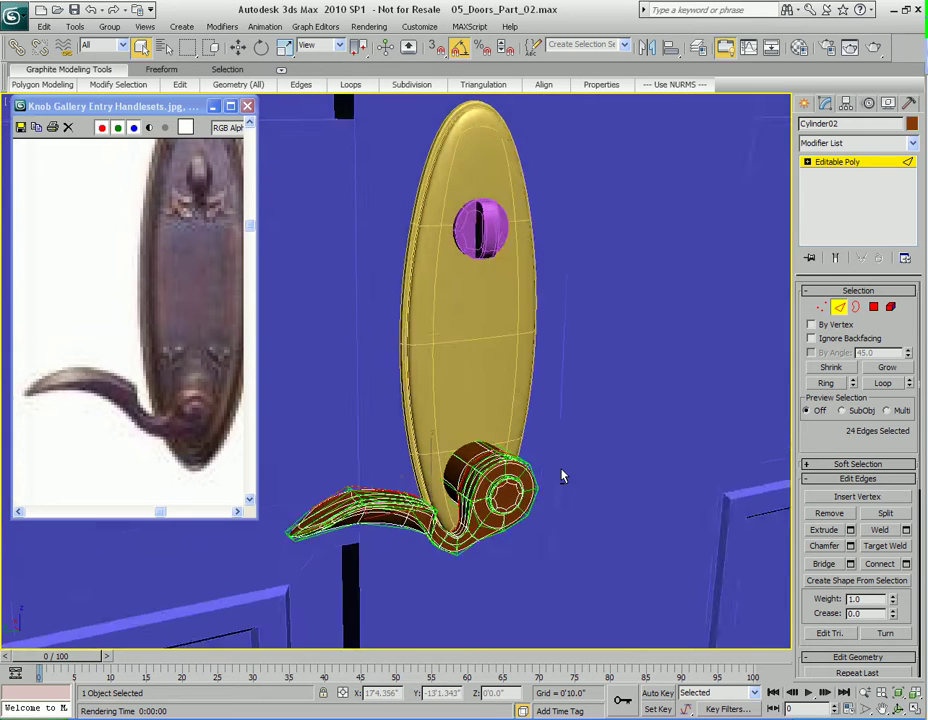
scroll(518, 443, down, 3)
key(2)
alt+middle_drag(518, 443, 493, 507)
scroll(497, 495, up, 3)
alt+middle_drag(589, 404, 422, 333)
click(437, 374)
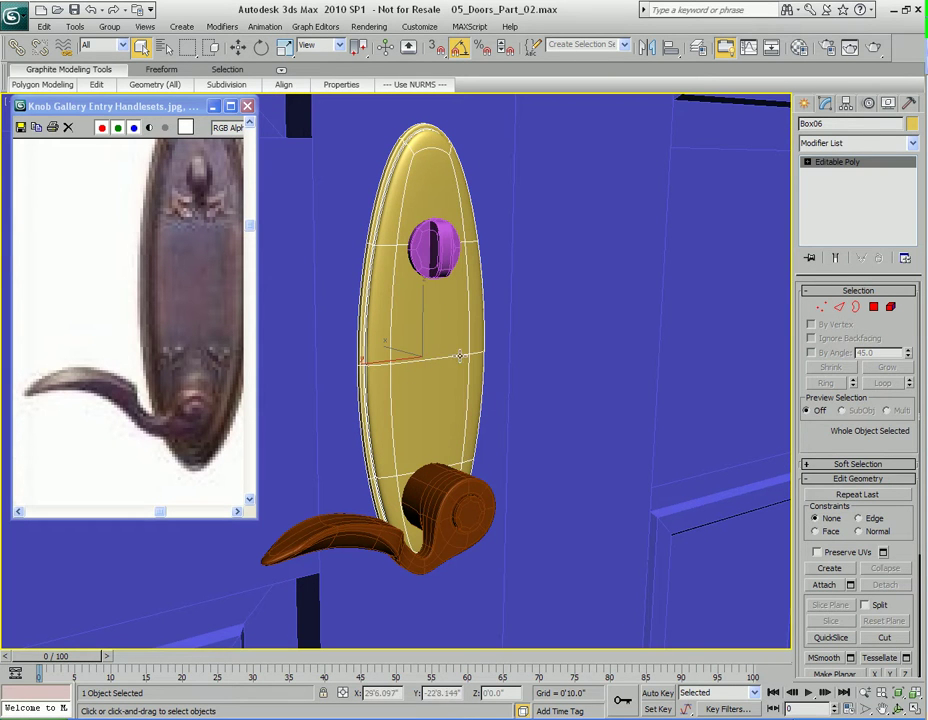
Attach the lever handle to the oval door plate so both form a single editable poly
right_click(437, 347)
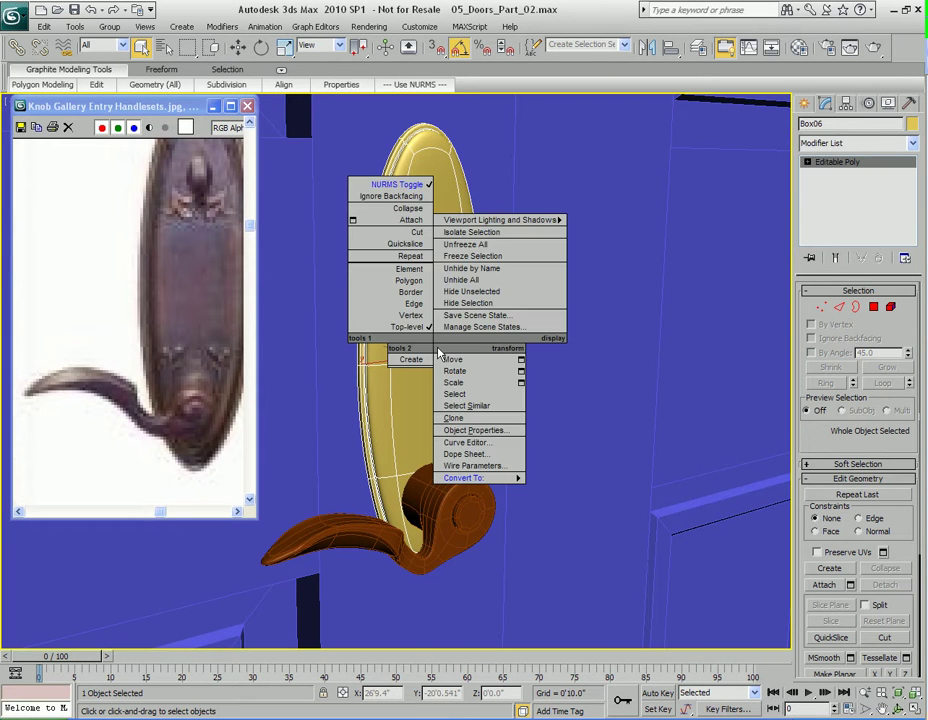
click(413, 204)
click(453, 541)
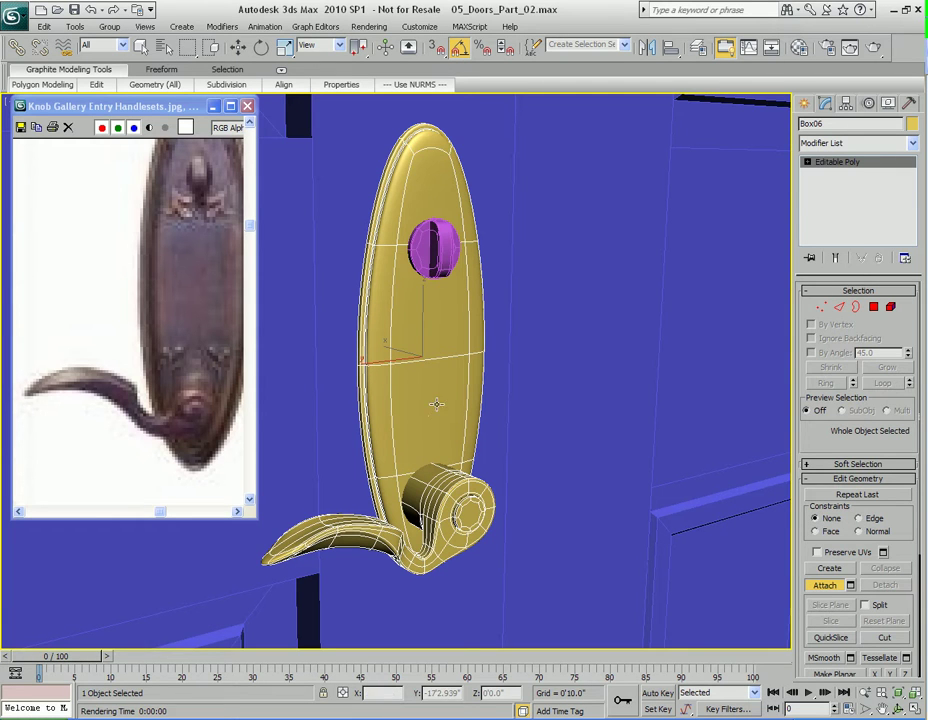
key(w)
key(q)
Set the display iterations of the combined plate and lever's subdivision surface to 1
click(425, 244)
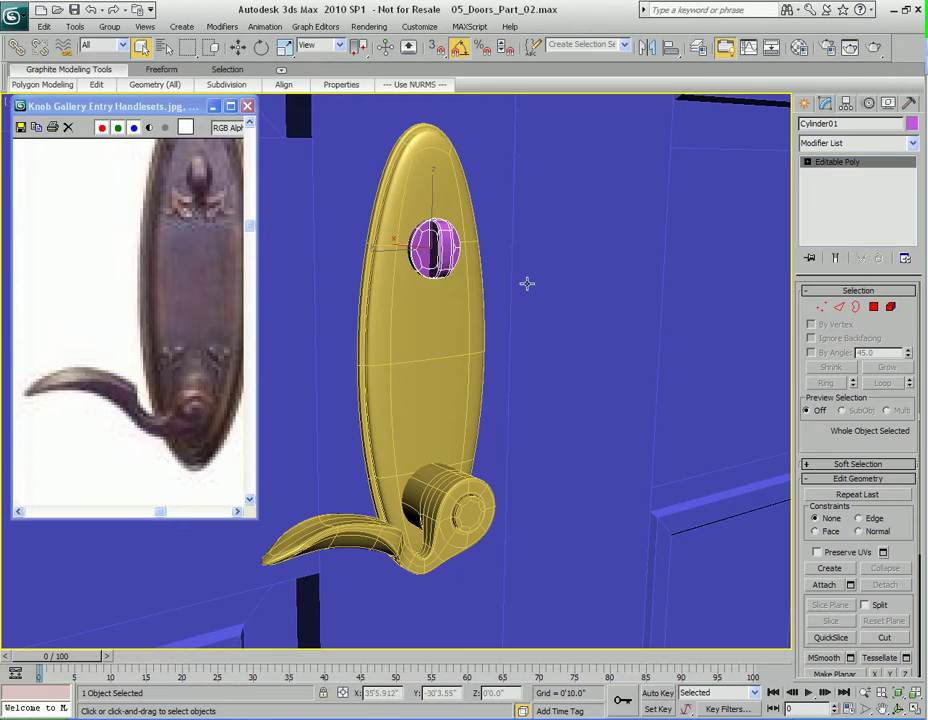
alt+middle_drag(585, 394, 514, 387)
click(458, 317)
right_click(818, 443)
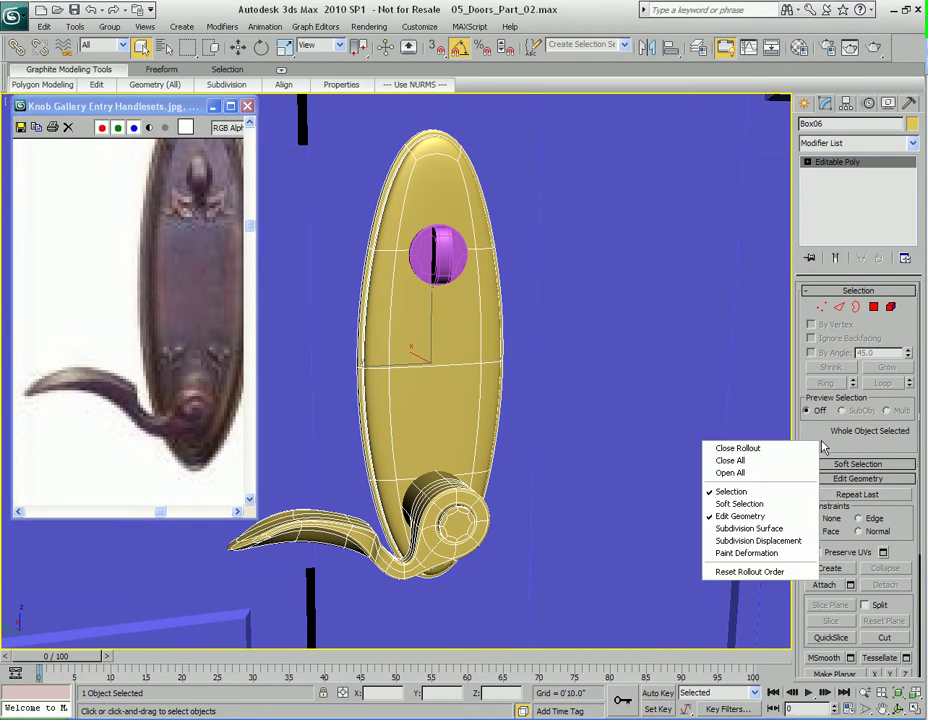
click(740, 529)
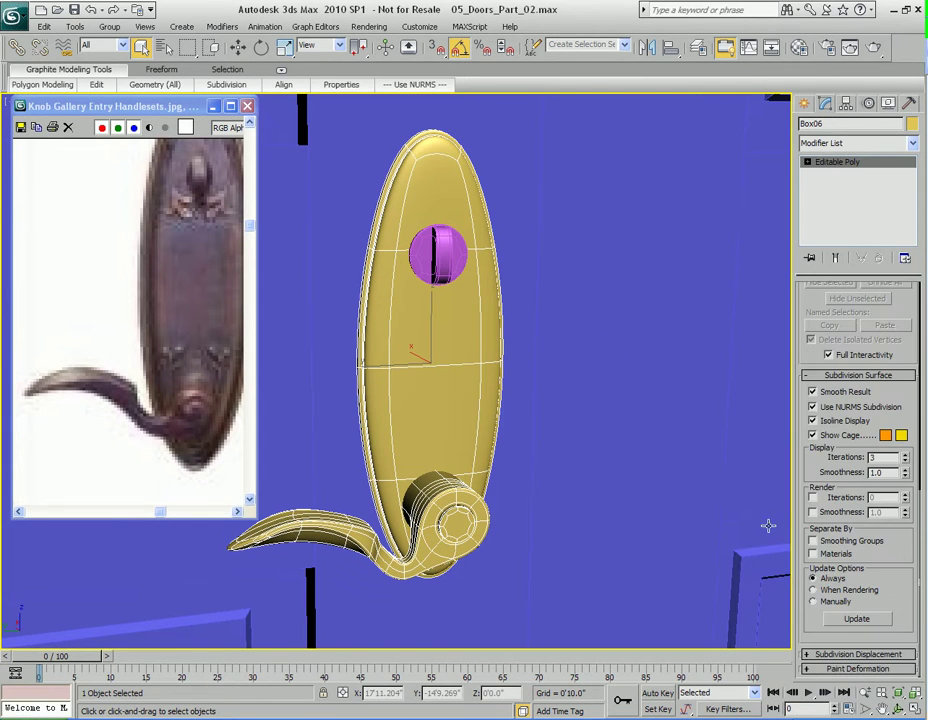
click(906, 461)
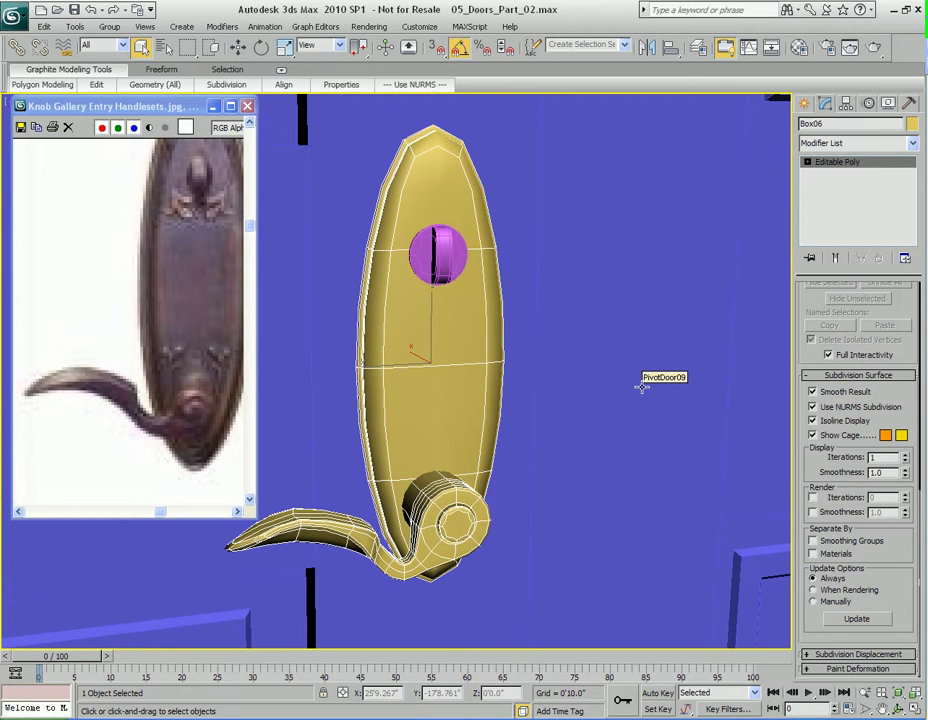
alt+middle_drag(642, 385, 490, 341)
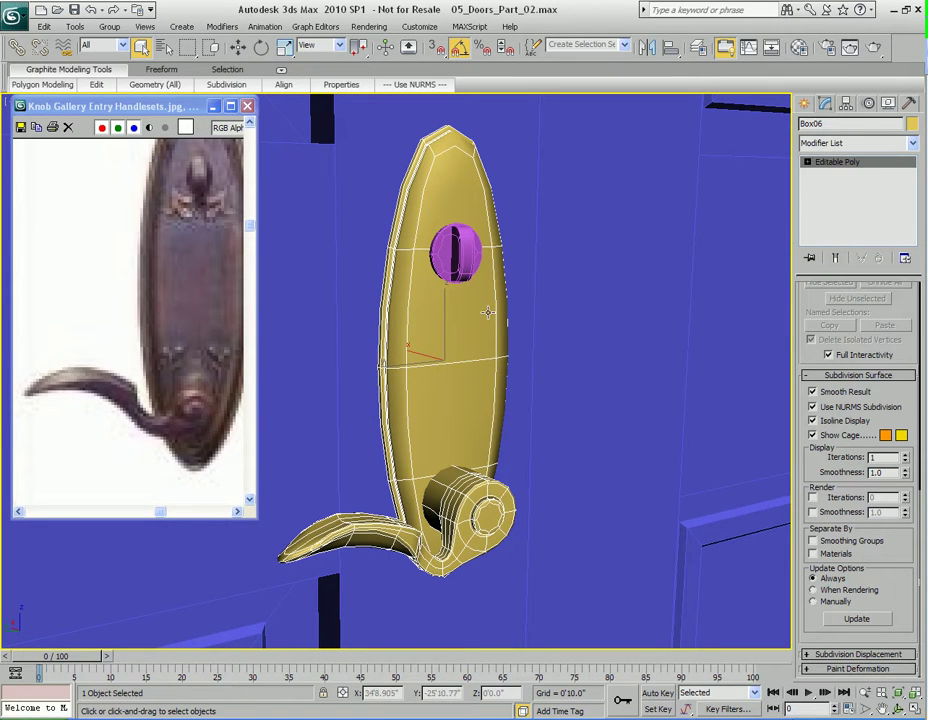
alt+middle_drag(490, 329, 481, 320)
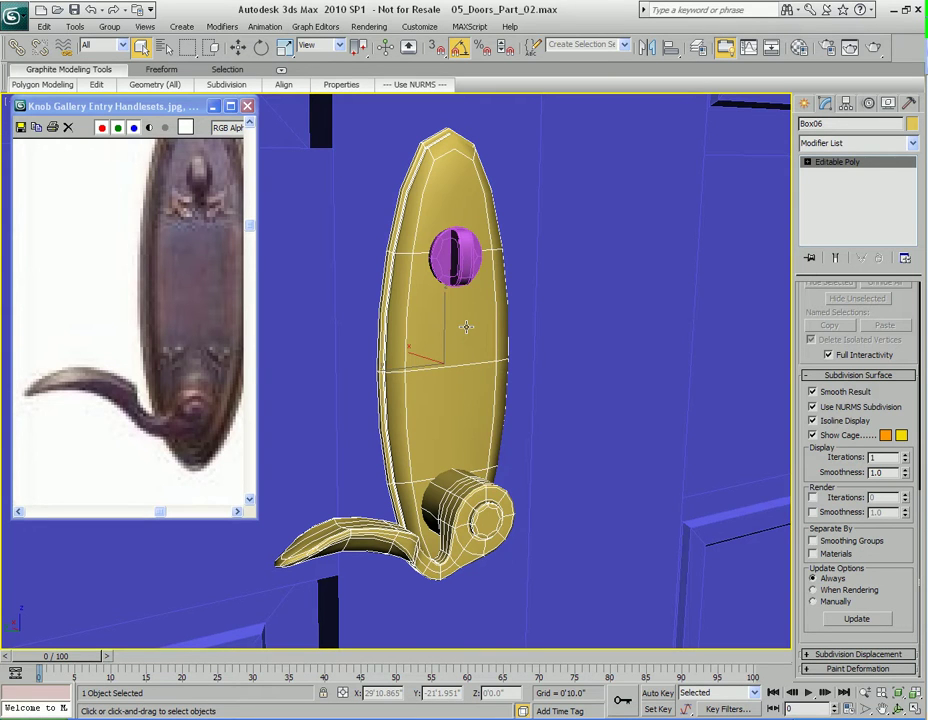
Try a Symmetry modifier on the smoothed plate and lever, and remove it again
right_click(470, 352)
click(418, 197)
click(222, 26)
mouse_move(240, 77)
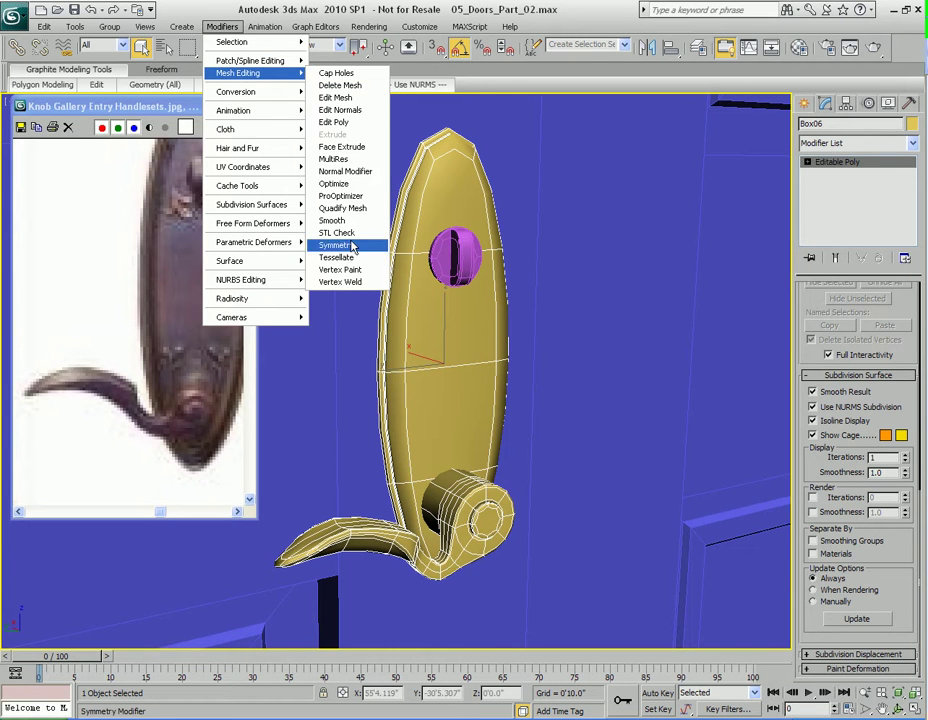
click(340, 246)
alt+middle_drag(512, 302, 475, 341)
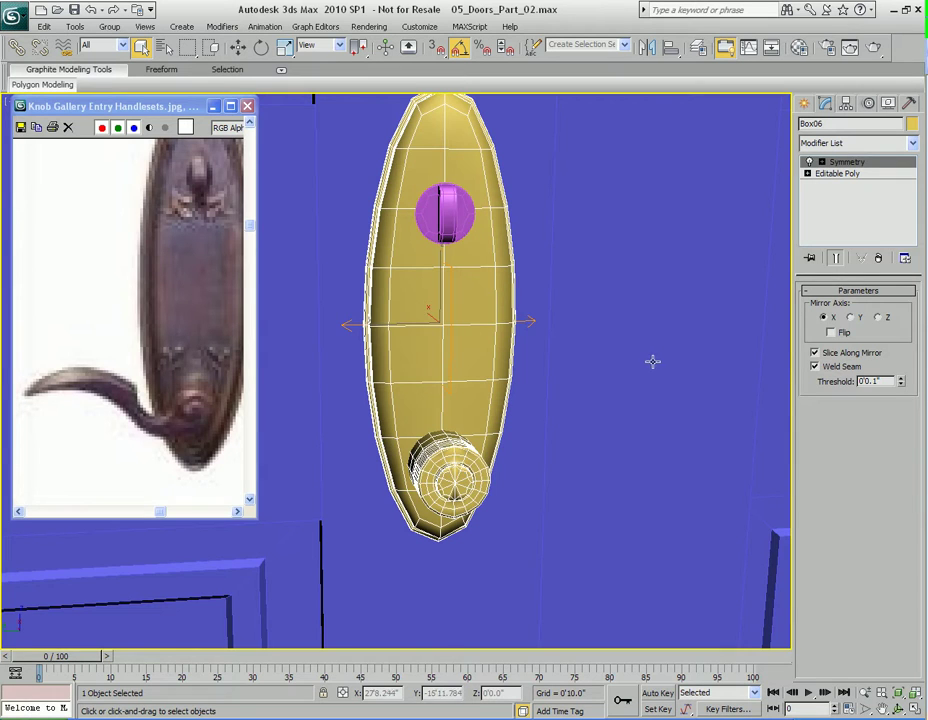
alt+middle_drag(573, 285, 543, 331)
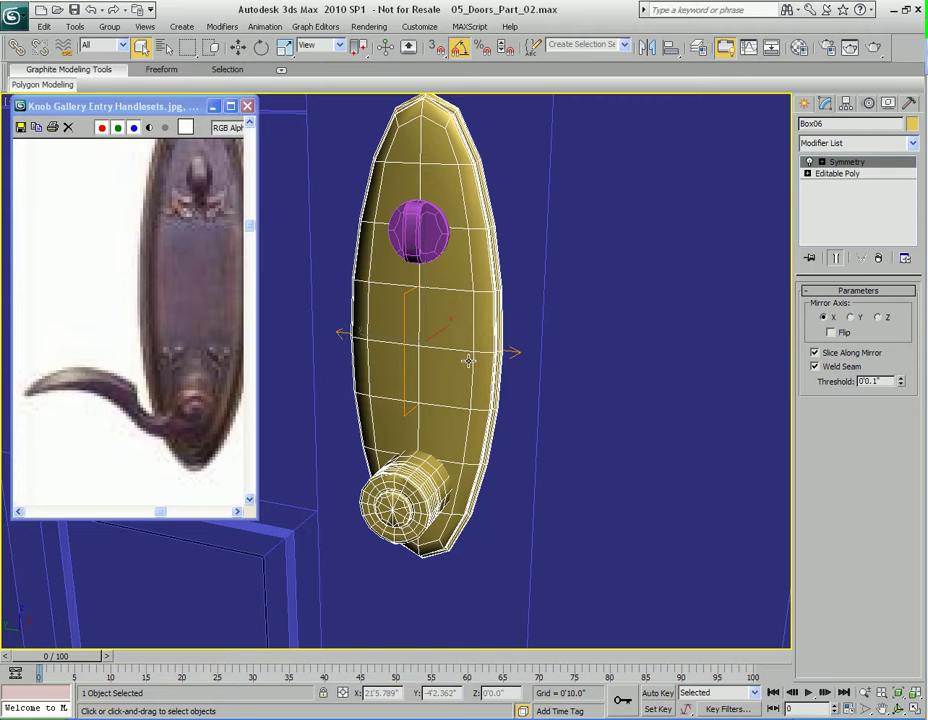
click(822, 163)
click(822, 163)
middle_drag(436, 333, 453, 370)
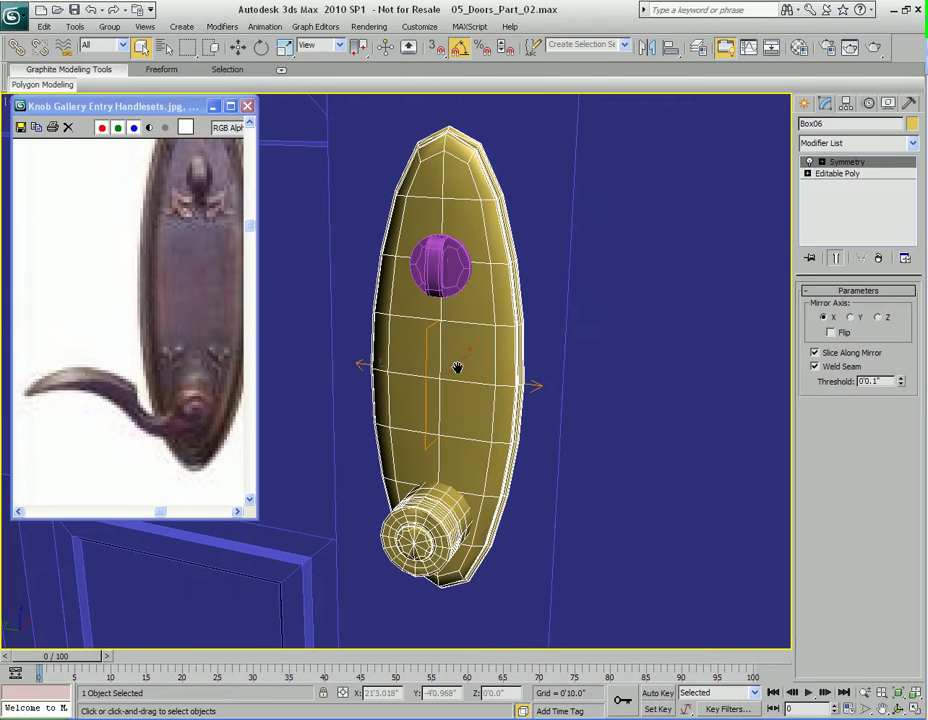
mouse_move(482, 322)
alt+middle_down()
mouse_move(474, 329)
mouse_move(482, 340)
alt+middle_up()
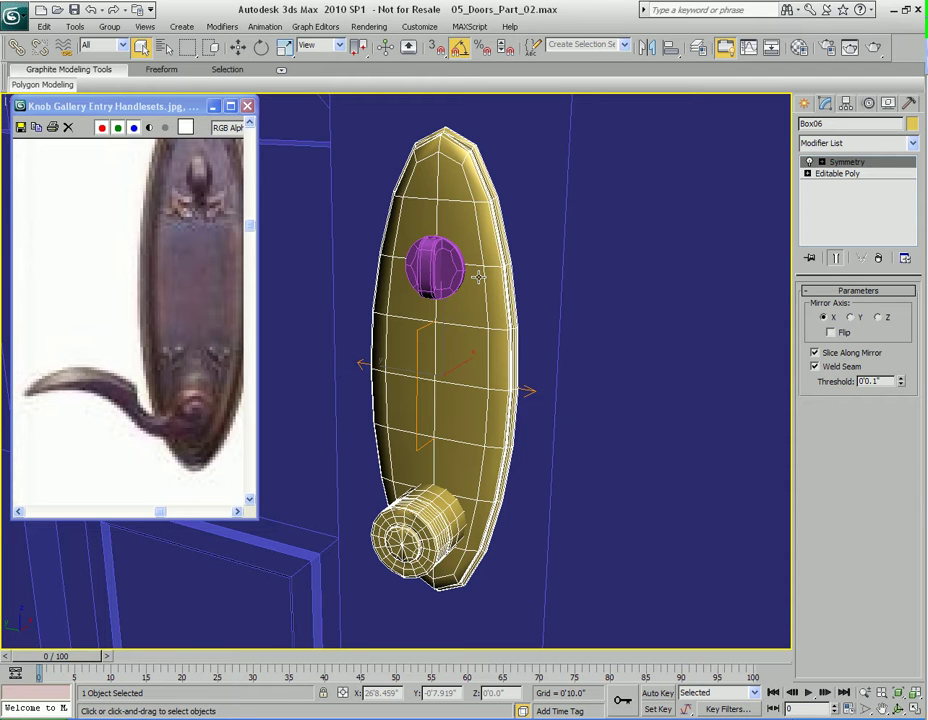
click(879, 258)
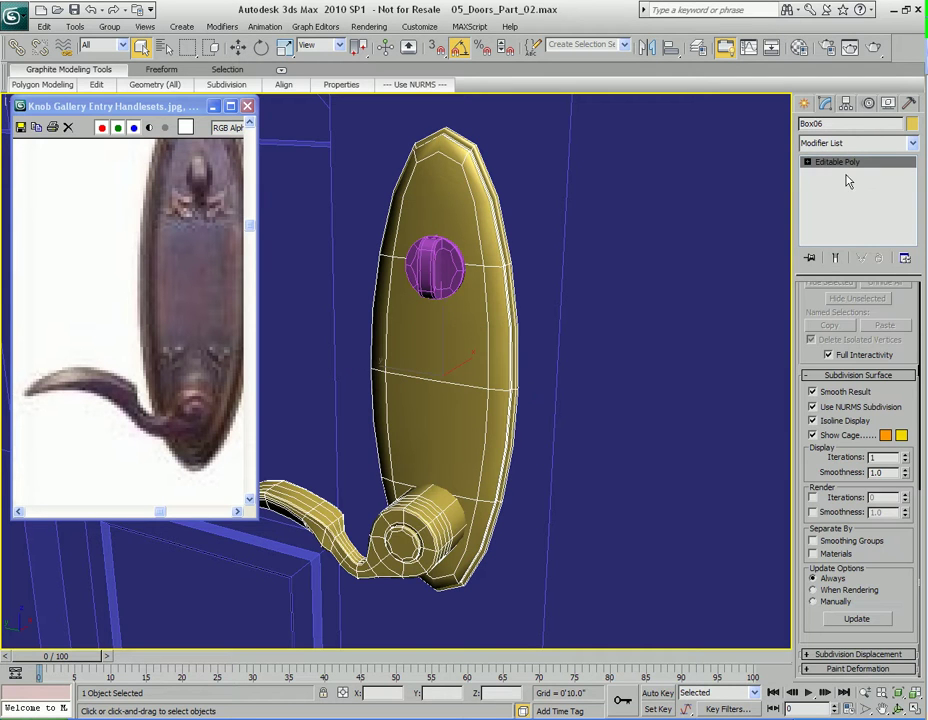
Switch off NURMS smoothing on the combined plate and lever
right_click(442, 352)
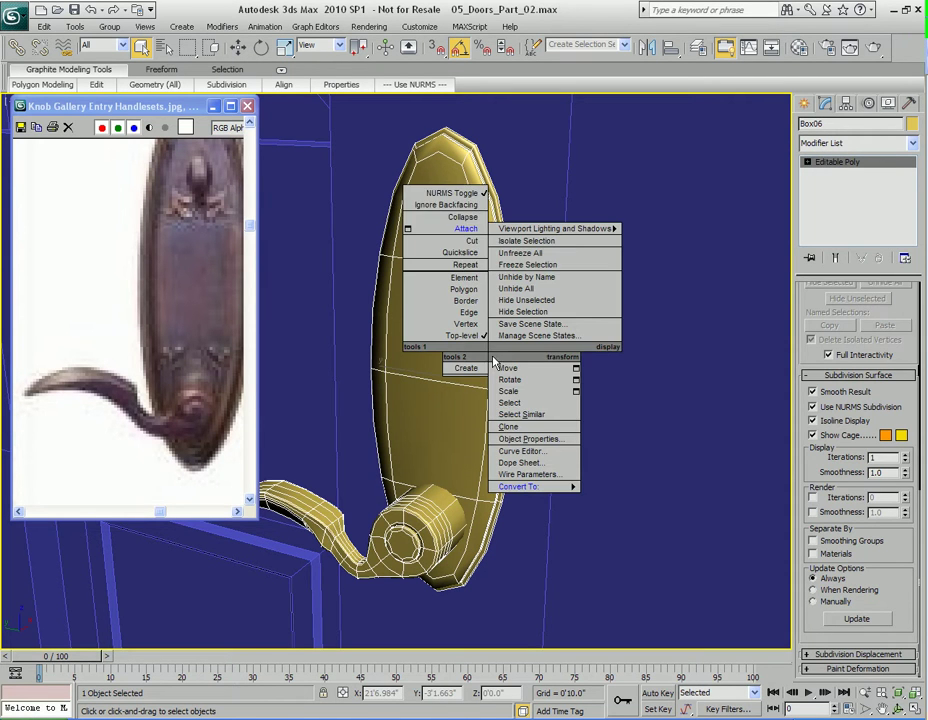
click(455, 194)
alt+middle_drag(468, 299, 516, 342)
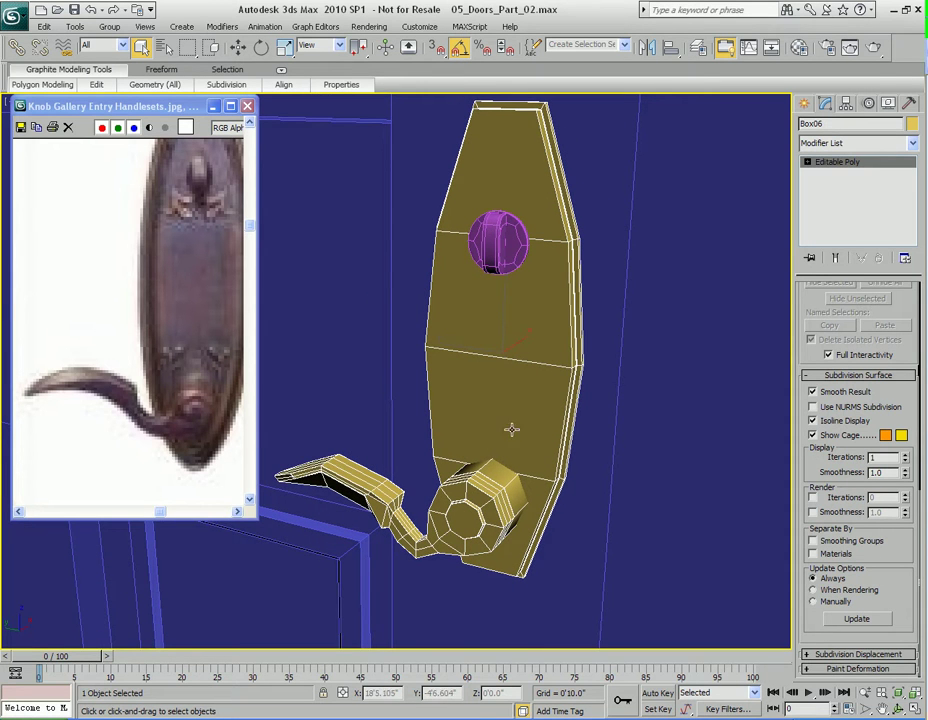
middle_drag(552, 301, 500, 349)
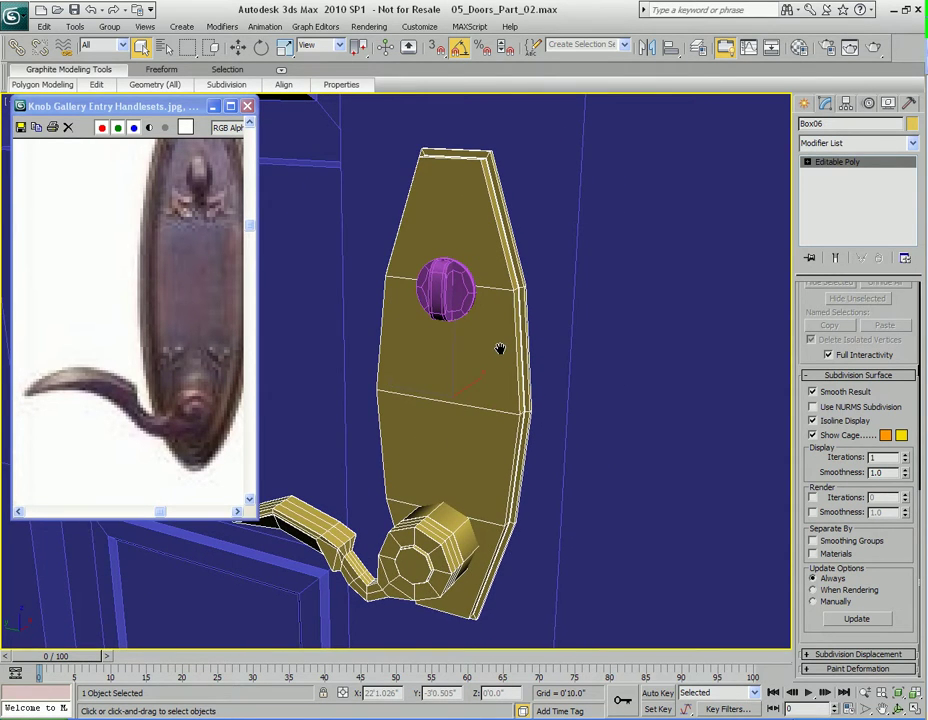
Apply a Symmetry modifier to the unsmoothed plate and lever and activate its Mirror sub-object for moving
click(222, 26)
mouse_move(246, 80)
click(335, 242)
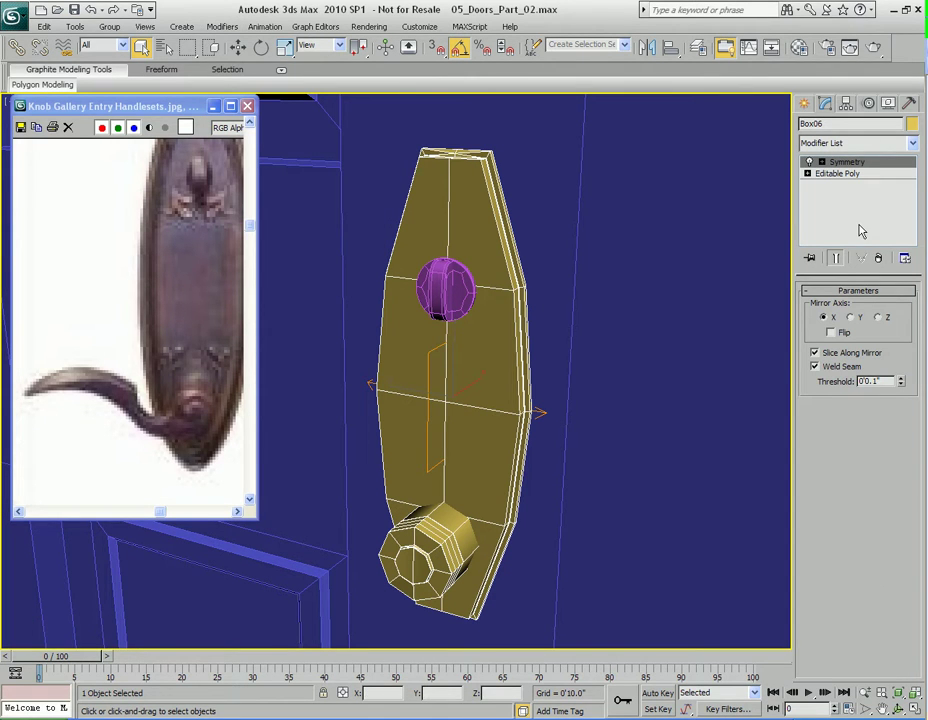
click(821, 162)
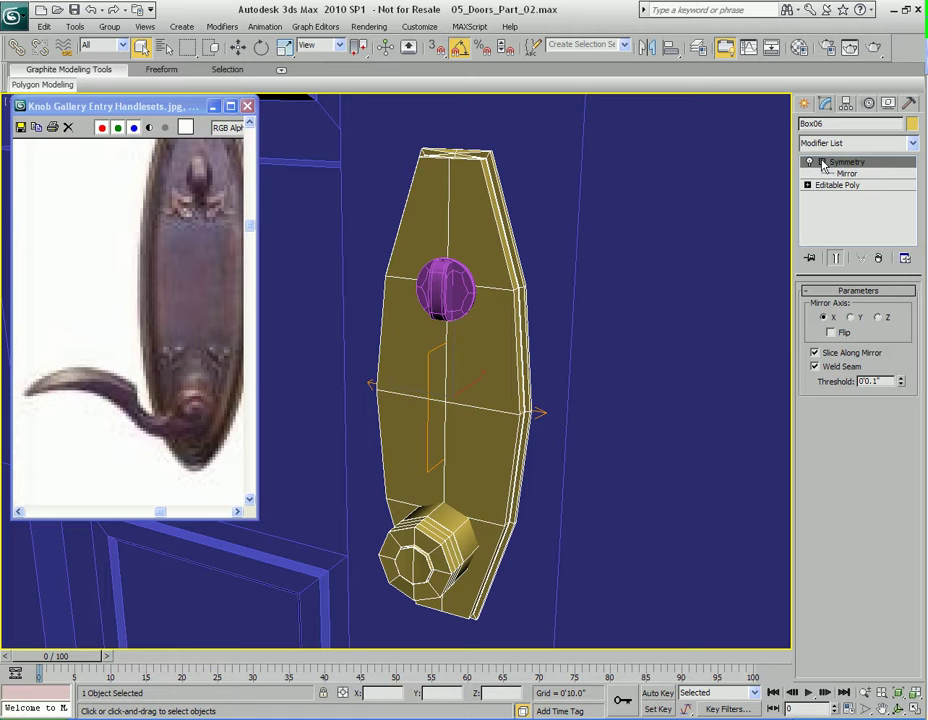
click(847, 174)
key(w)
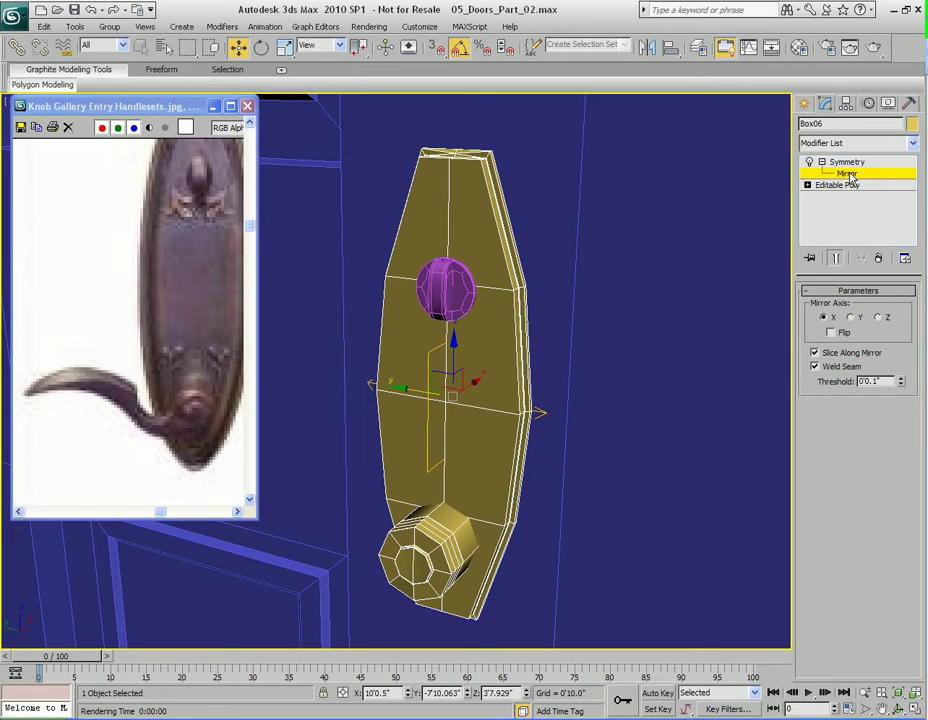
Move the mirror plane sideways past the plate's edge and flip the symmetry to produce a second, mirrored handleset
middle_drag(533, 458, 503, 433)
drag(415, 372, 718, 382)
click(831, 333)
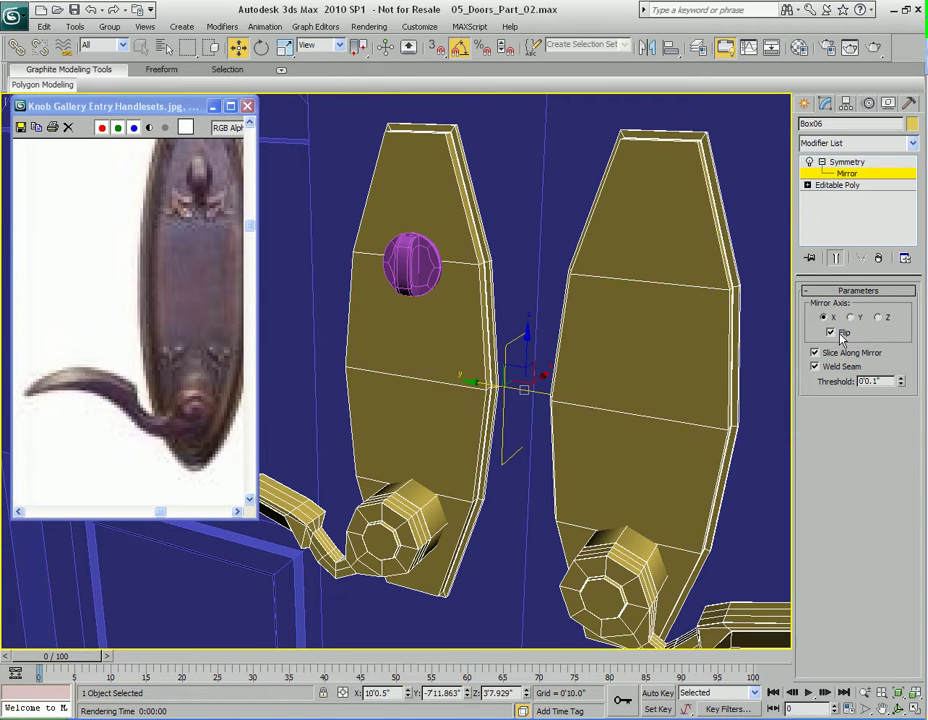
mouse_move(483, 383)
mouse_down()
mouse_move(441, 389)
mouse_move(572, 389)
mouse_move(491, 375)
mouse_move(490, 383)
mouse_move(499, 375)
mouse_up()
alt+middle_drag(499, 375, 466, 386)
mouse_move(547, 378)
middle_down()
mouse_move(484, 373)
mouse_move(533, 373)
middle_up()
scroll(533, 373, up, 2)
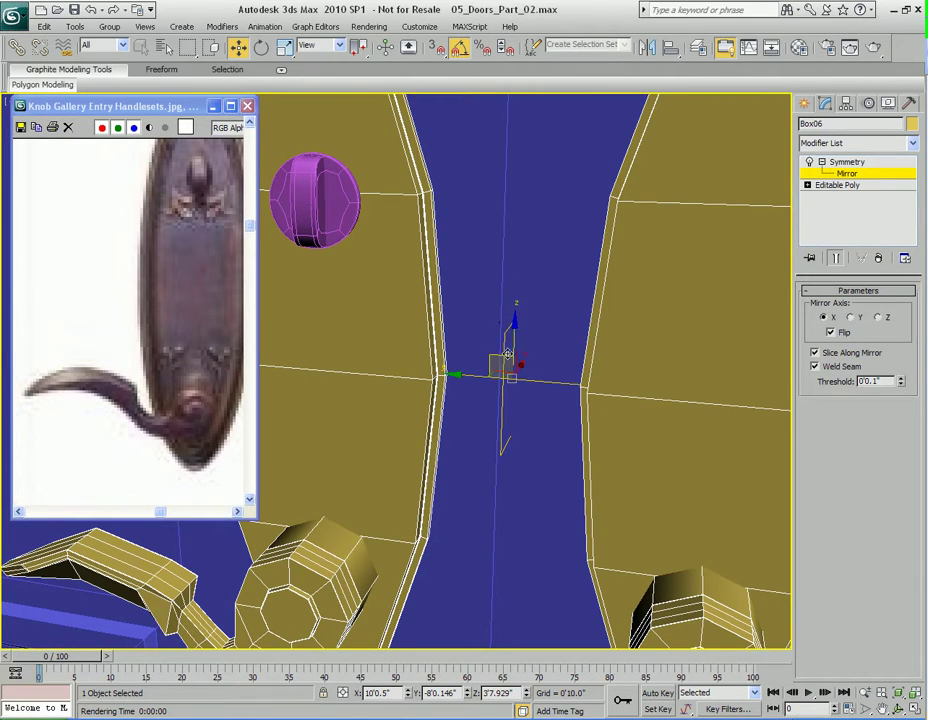
scroll(506, 362, down, 2)
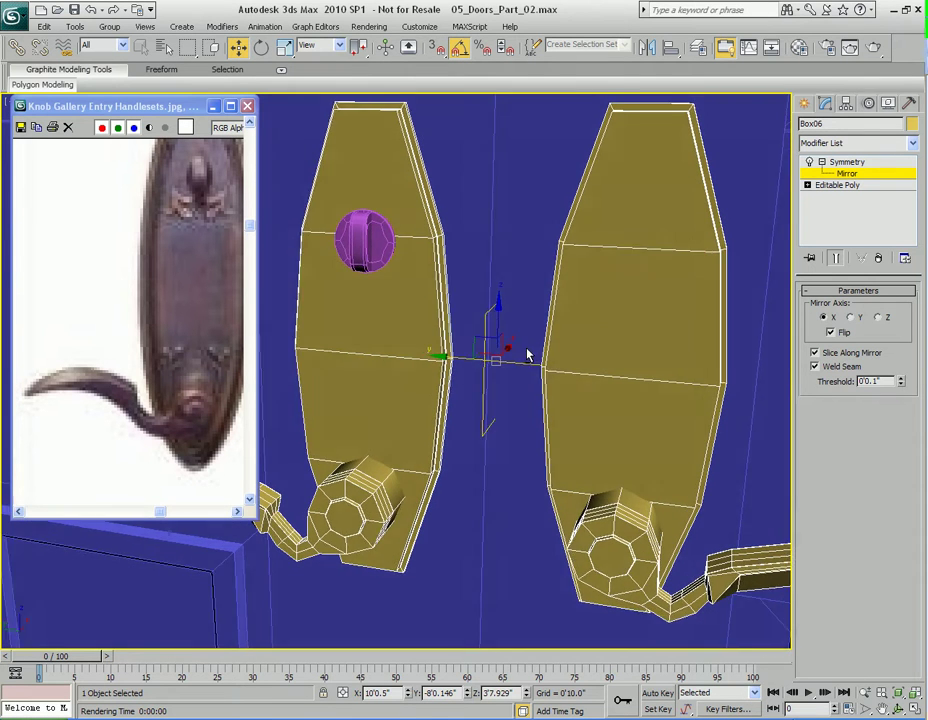
alt+middle_drag(529, 354, 516, 354)
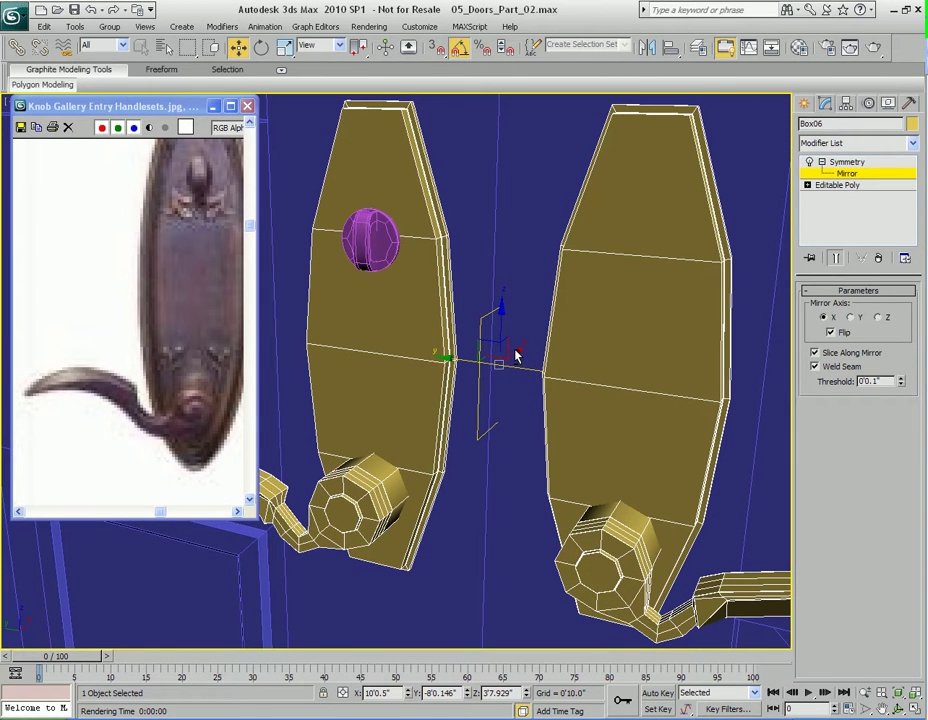
alt+middle_drag(516, 354, 381, 380)
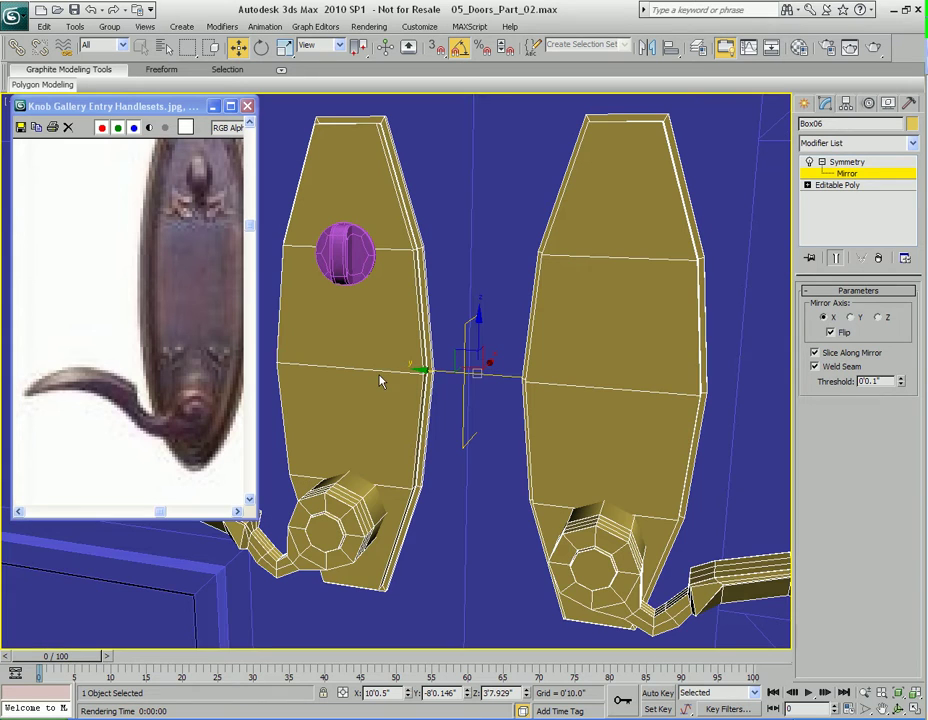
Set the object snaps to Edge/Segment only
scroll(503, 378, up, 5)
alt+middle_drag(549, 397, 541, 317)
shift+right_click(541, 317)
click(495, 270)
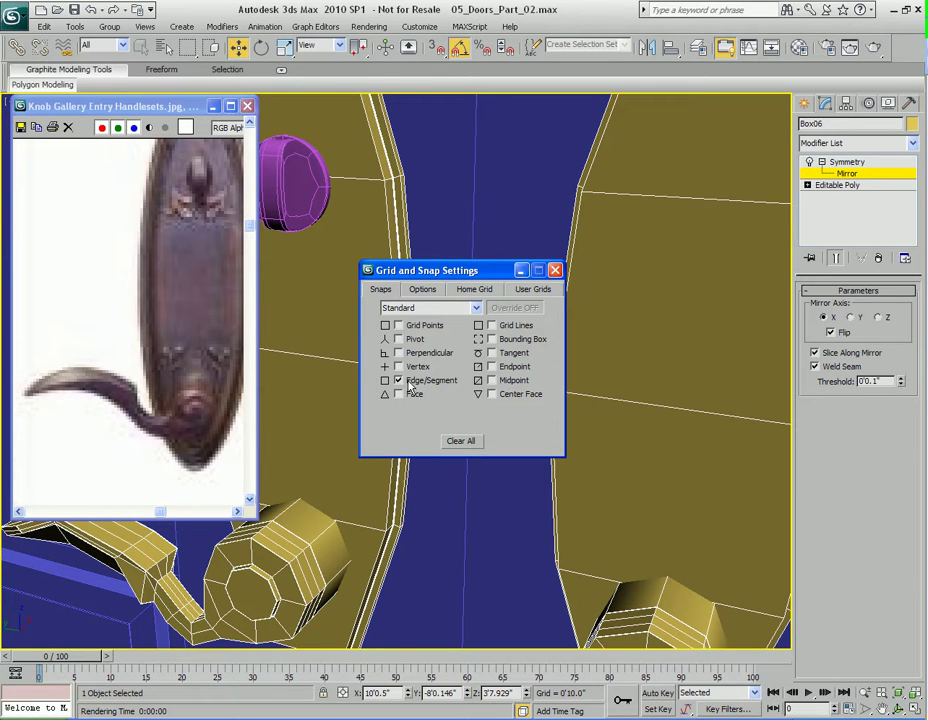
click(555, 270)
Try to snap the mirror plane onto the seam line between the two doors
scroll(543, 415, up, 3)
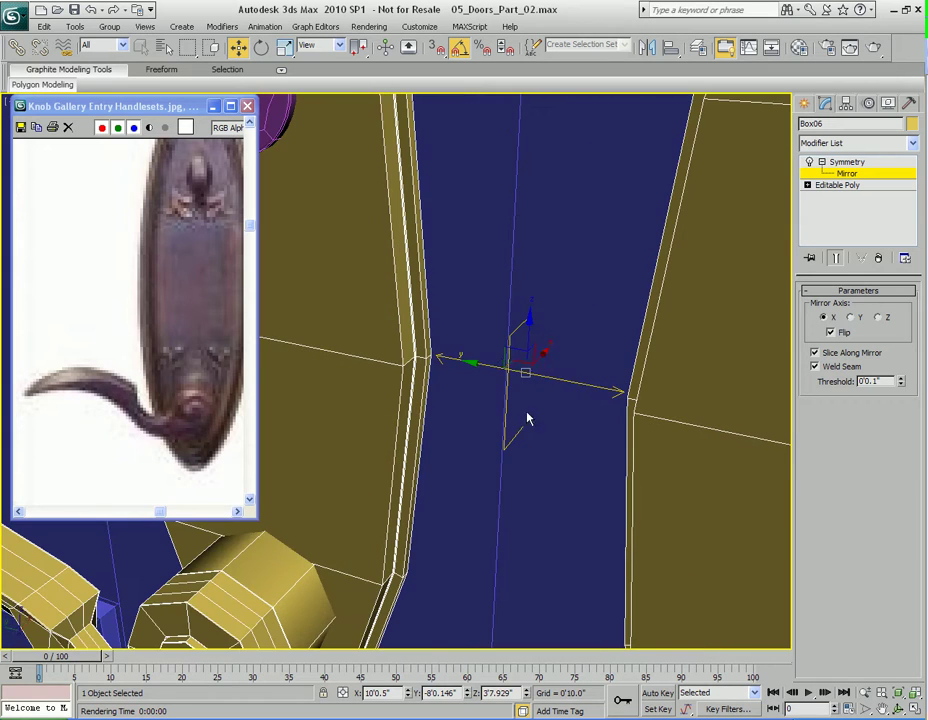
mouse_move(524, 373)
mouse_down()
mouse_move(483, 365)
mouse_move(535, 373)
mouse_move(493, 364)
mouse_move(514, 369)
mouse_move(505, 364)
mouse_move(526, 390)
mouse_move(521, 373)
mouse_move(496, 369)
mouse_move(516, 373)
mouse_move(504, 377)
mouse_up()
key(s)
key(s)
key(s)
key(s)
shift+right_click(570, 368)
click(503, 329)
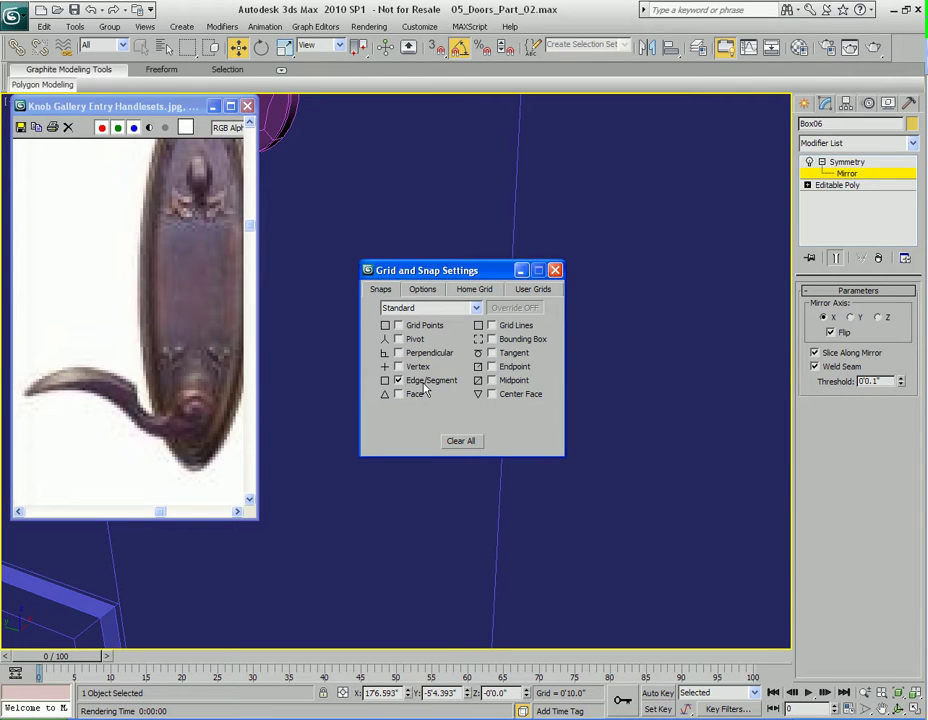
click(556, 271)
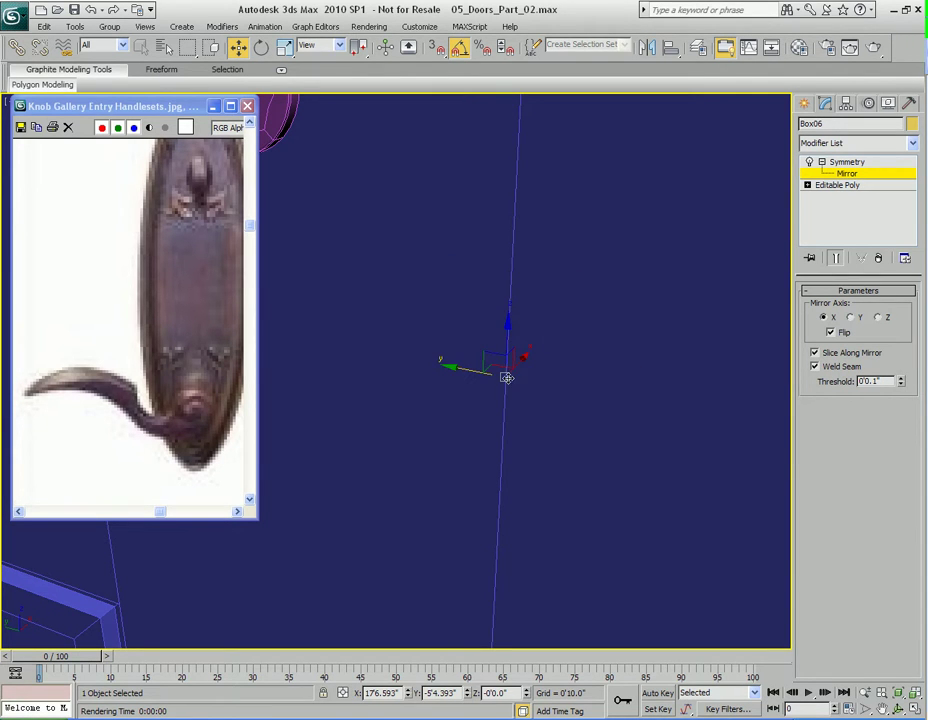
key(s)
drag(504, 377, 503, 381)
Recheck the Edge/Segment snap setting and retry moving the mirror plane to the door seam with 3D snapping
right_click(437, 47)
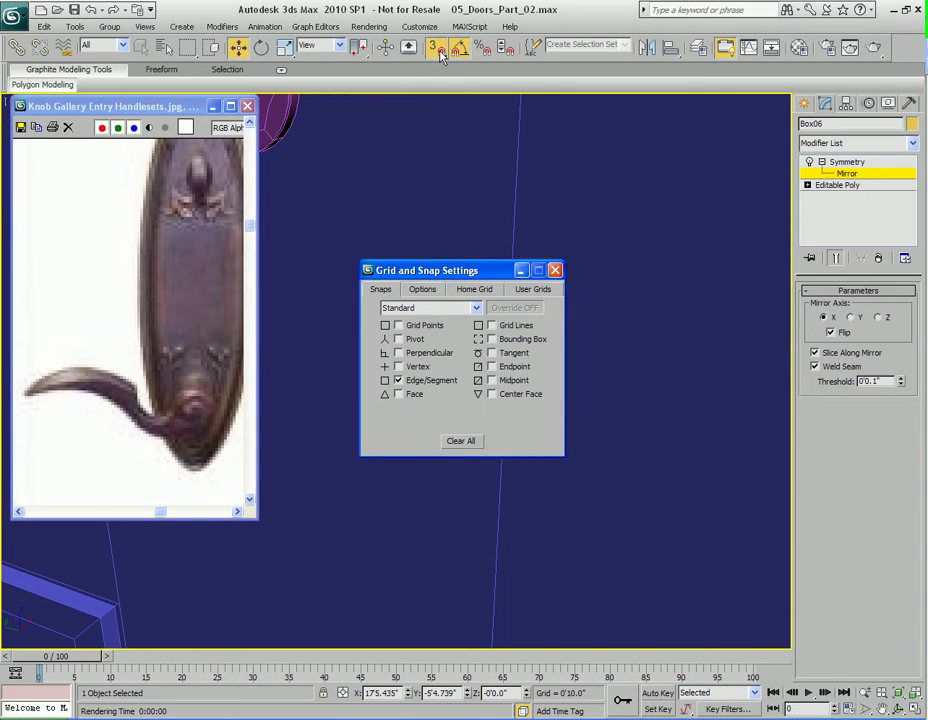
click(555, 270)
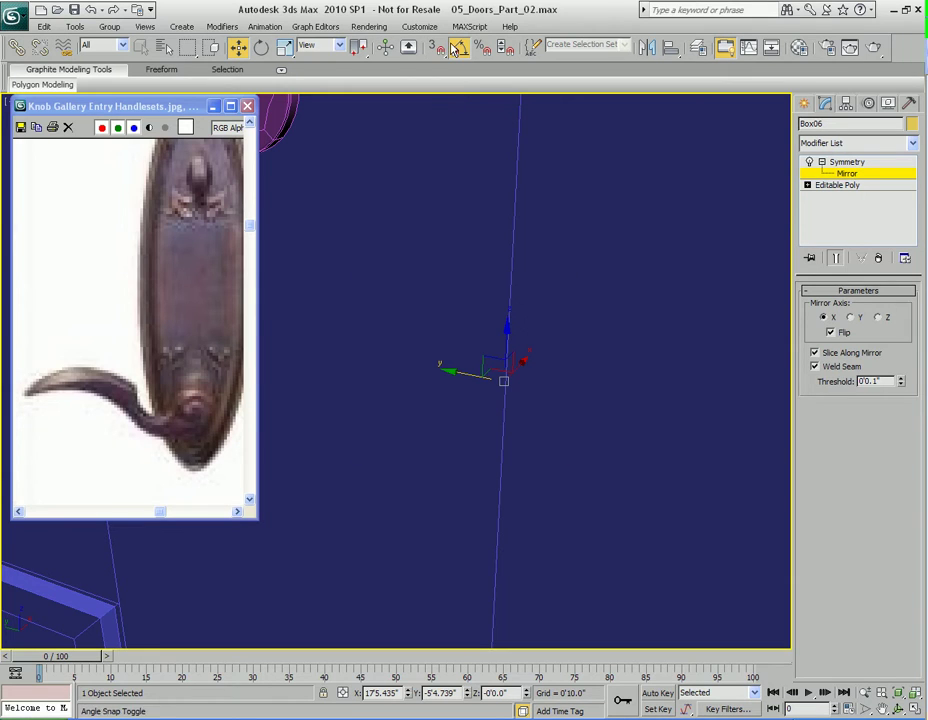
drag(437, 47, 441, 114)
drag(504, 383, 478, 363)
scroll(501, 380, down, 1)
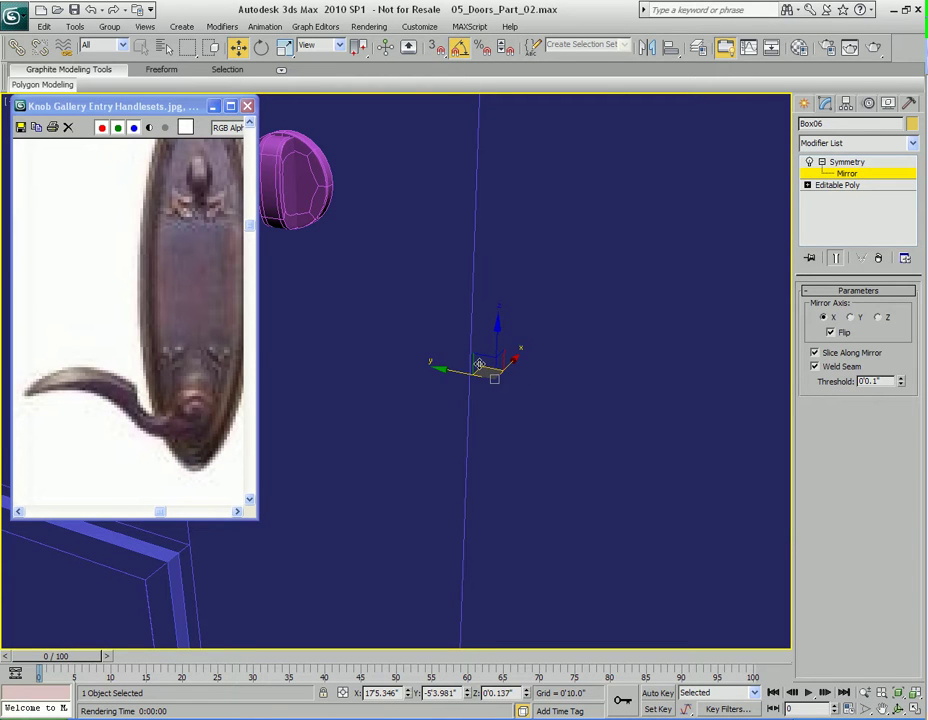
key(ctrl+s)
Reposition the mirror plane so it lines up with the seam between the two doors
alt+middle_drag(480, 371, 443, 369)
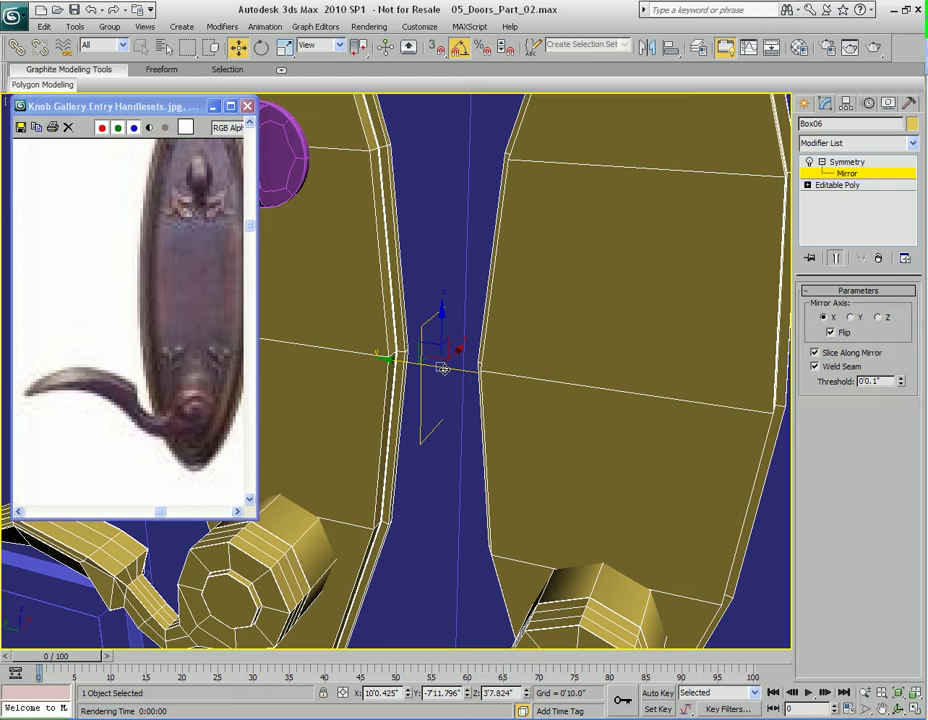
mouse_move(440, 368)
mouse_down()
mouse_move(456, 367)
mouse_move(461, 379)
mouse_move(477, 367)
mouse_move(445, 367)
mouse_move(477, 379)
mouse_move(443, 375)
mouse_move(460, 373)
mouse_move(445, 375)
mouse_move(452, 392)
mouse_move(445, 374)
mouse_move(464, 374)
mouse_move(449, 369)
mouse_move(464, 373)
mouse_move(456, 346)
mouse_move(468, 350)
mouse_move(472, 372)
mouse_move(438, 379)
mouse_move(438, 358)
mouse_move(438, 380)
mouse_move(439, 372)
mouse_up()
key(s)
key(s)
key(s)
key(s)
alt+middle_drag(430, 418, 449, 375)
Leave the Mirror sub-object and collapse the whole modifier stack into an editable poly
key(1)
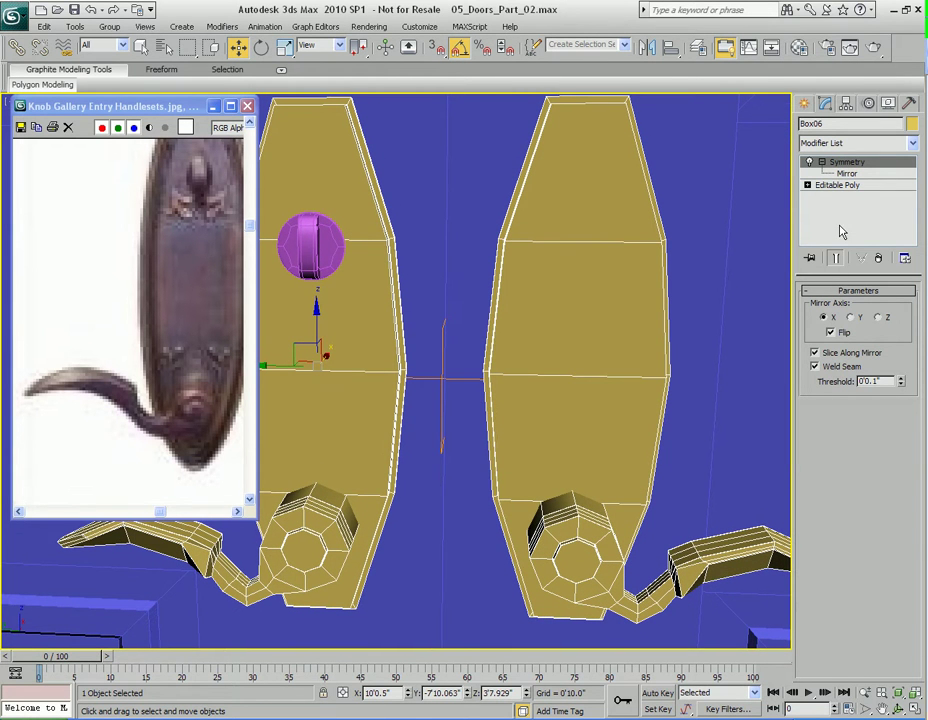
right_click(840, 225)
click(760, 338)
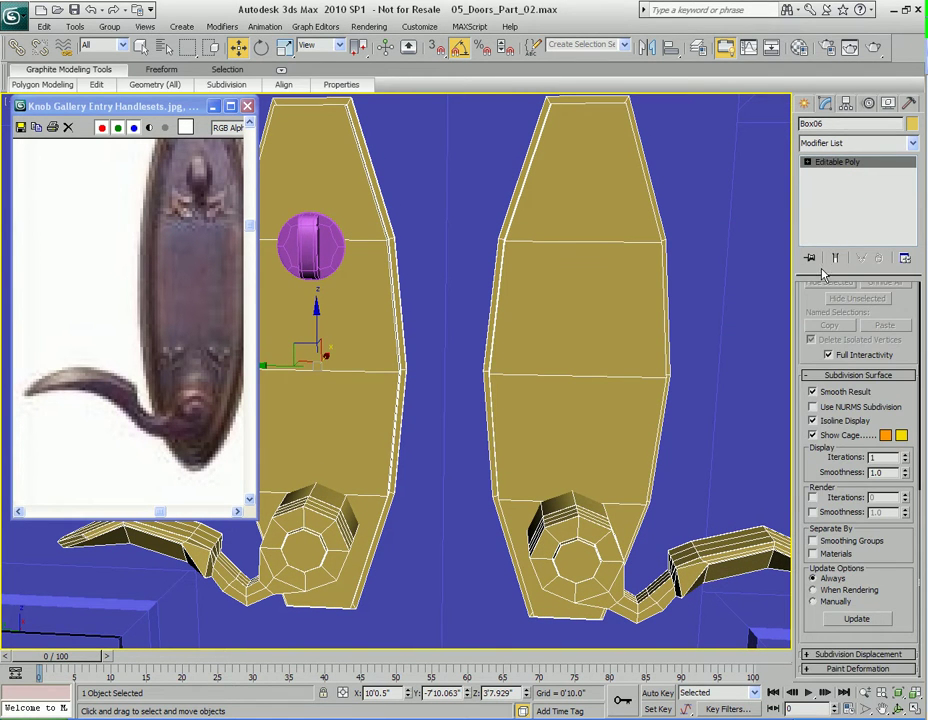
Turn on NURMS smoothing for the mirrored pair of handlesets
scroll(441, 444, down, 8)
key(q)
scroll(474, 373, up, 3)
scroll(466, 385, up, 2)
right_click(414, 364)
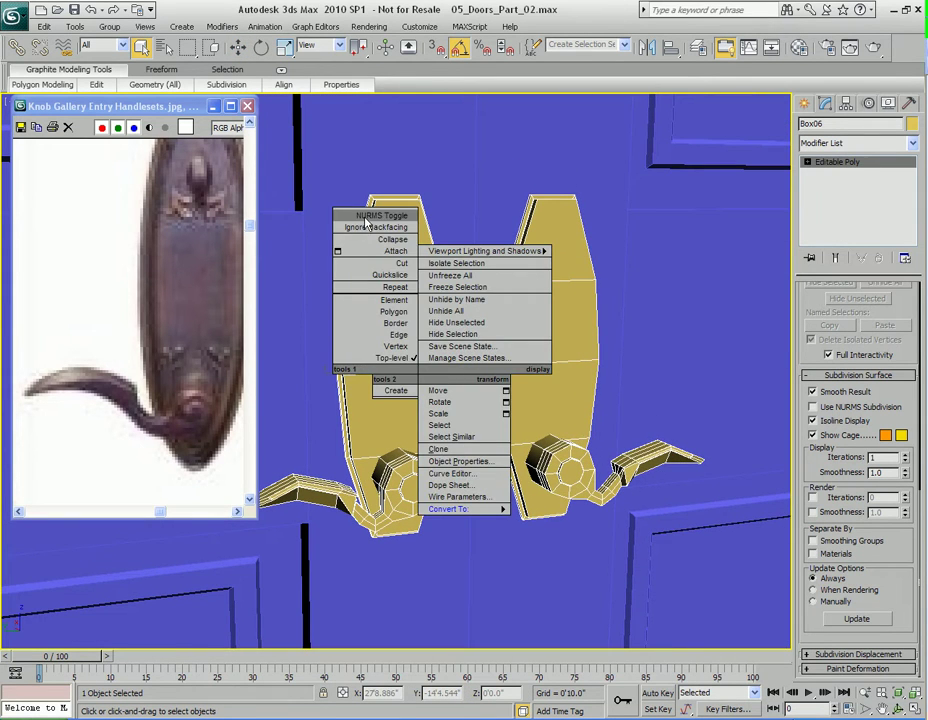
click(381, 158)
scroll(410, 353, up, 5)
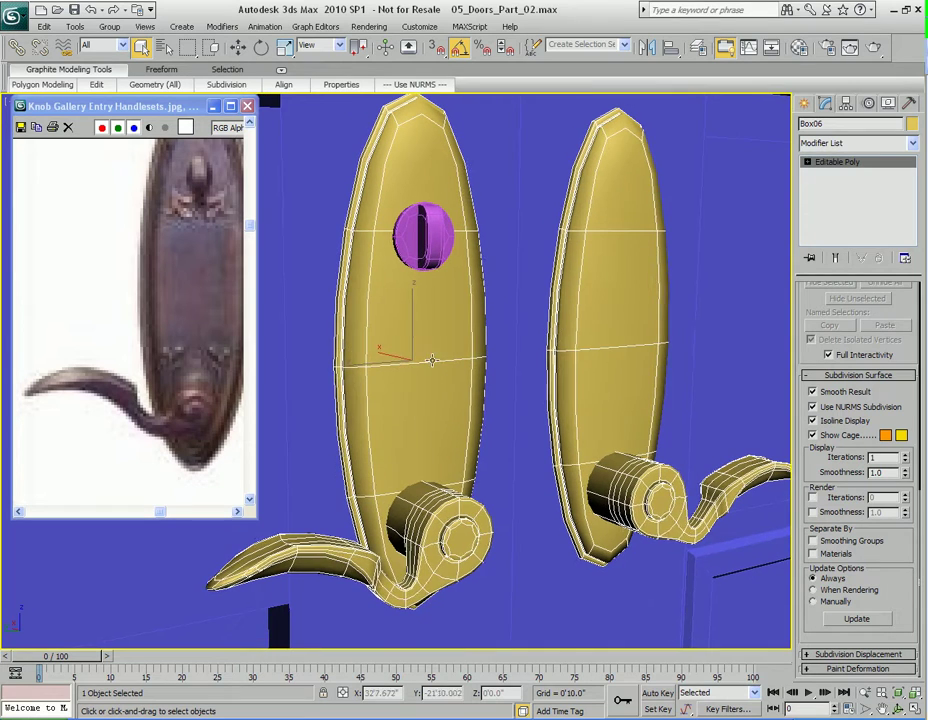
Try 2 display subdivision iterations on the handlesets, check them against the whole door, and return the iterations to 1
click(907, 455)
middle_drag(577, 444, 508, 369)
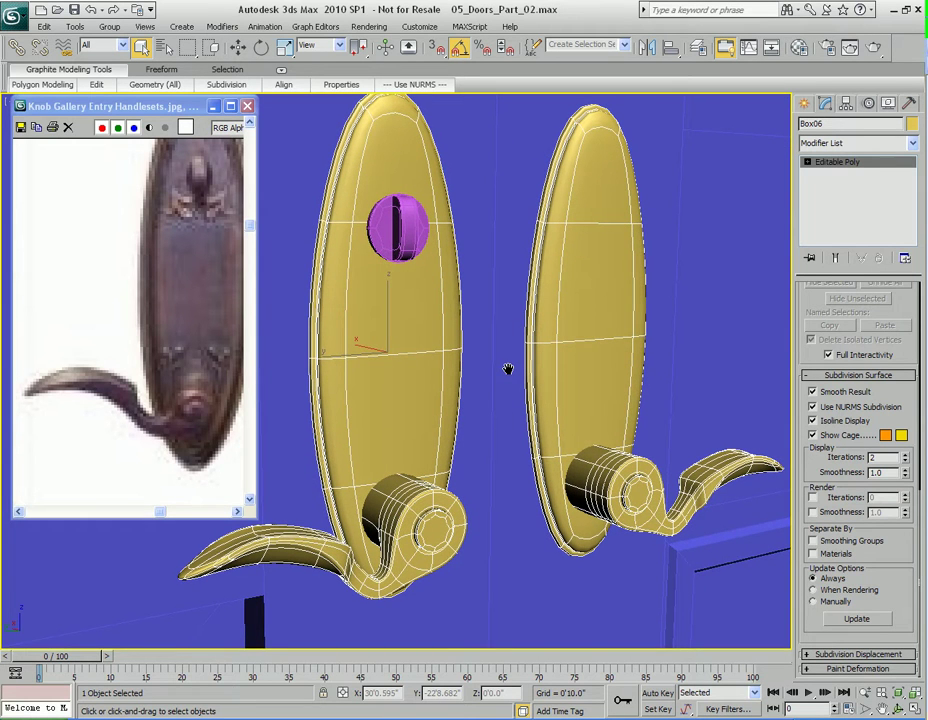
scroll(508, 369, down, 10)
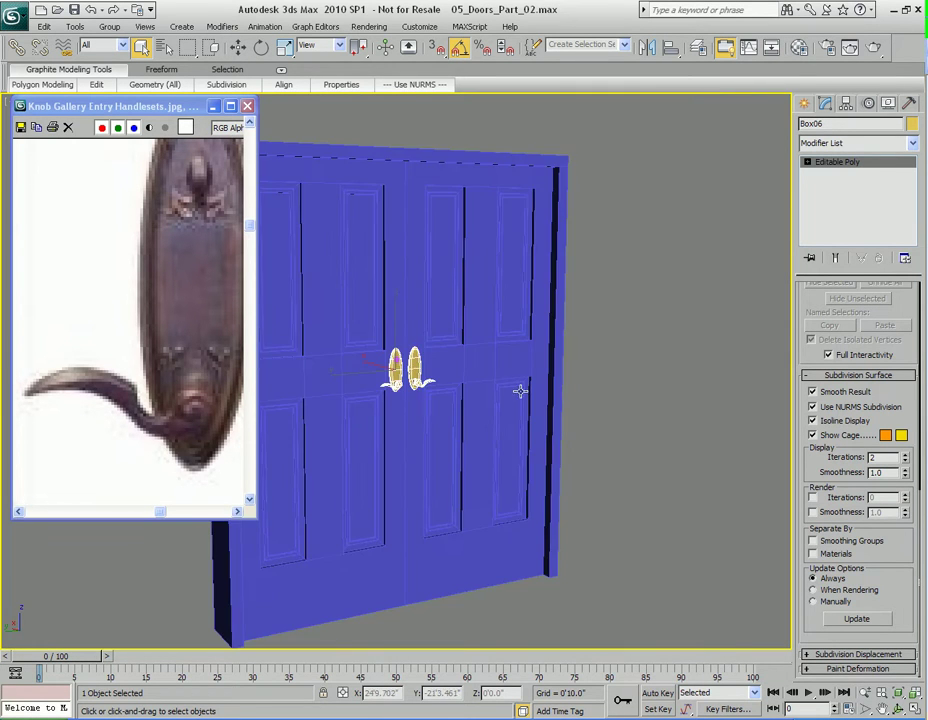
middle_drag(441, 383, 478, 383)
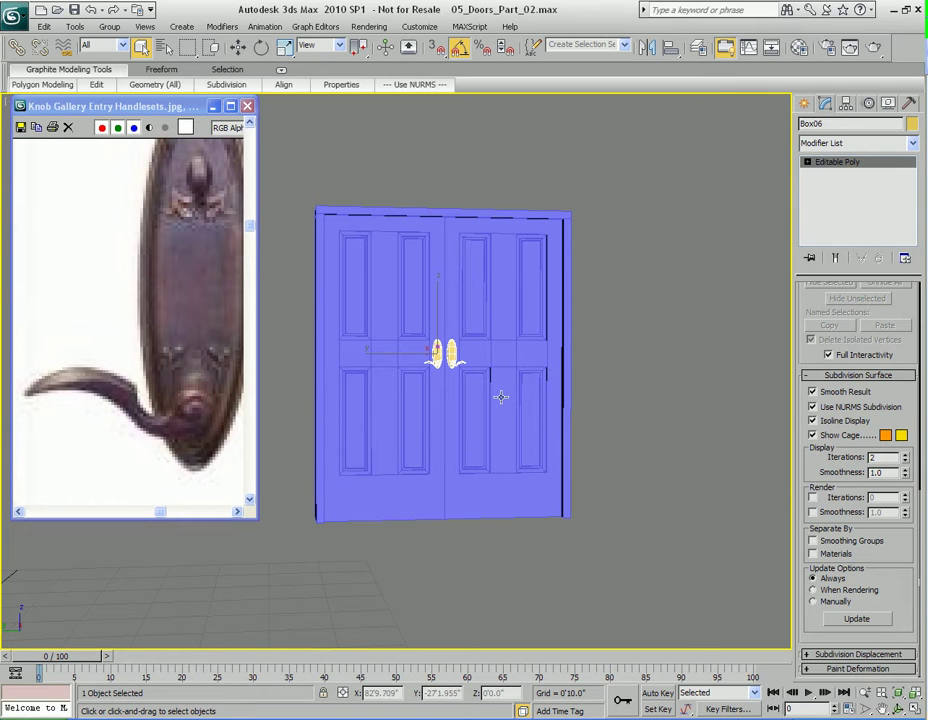
click(906, 461)
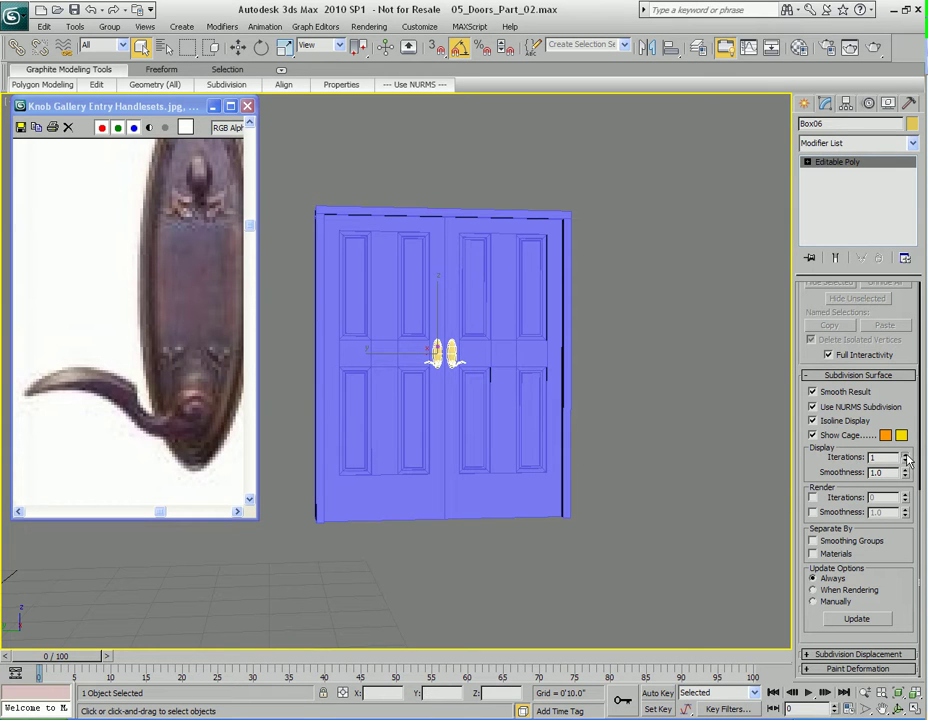
Render the perspective view of the whole double door and a close-up of the handlesets at the current smoothing level
key(shift+q)
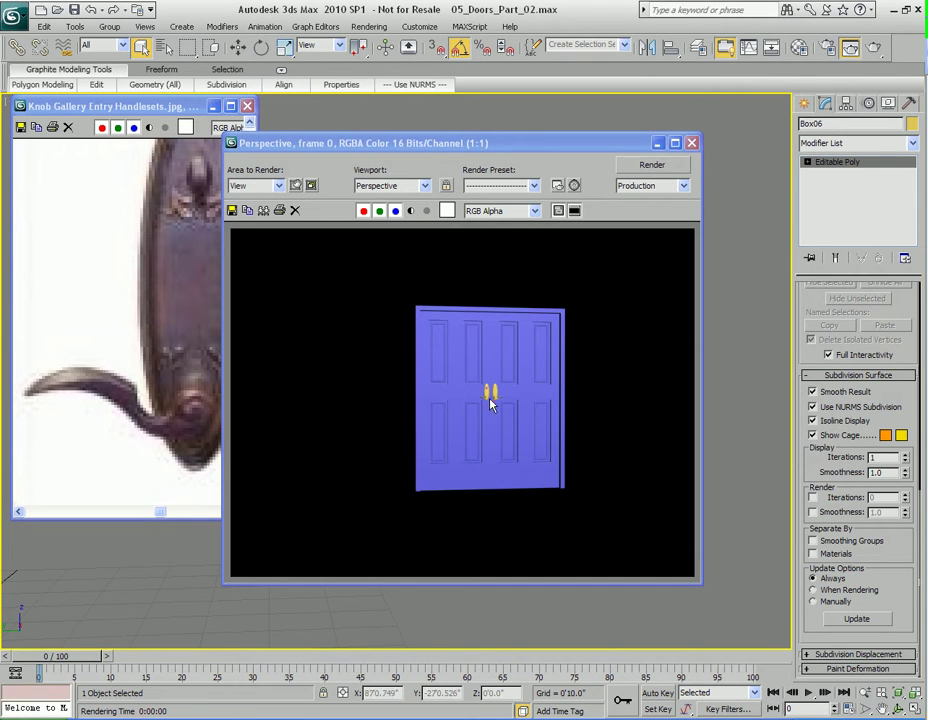
click(691, 143)
scroll(489, 439, up, 5)
scroll(476, 505, up, 2)
key(shift+q)
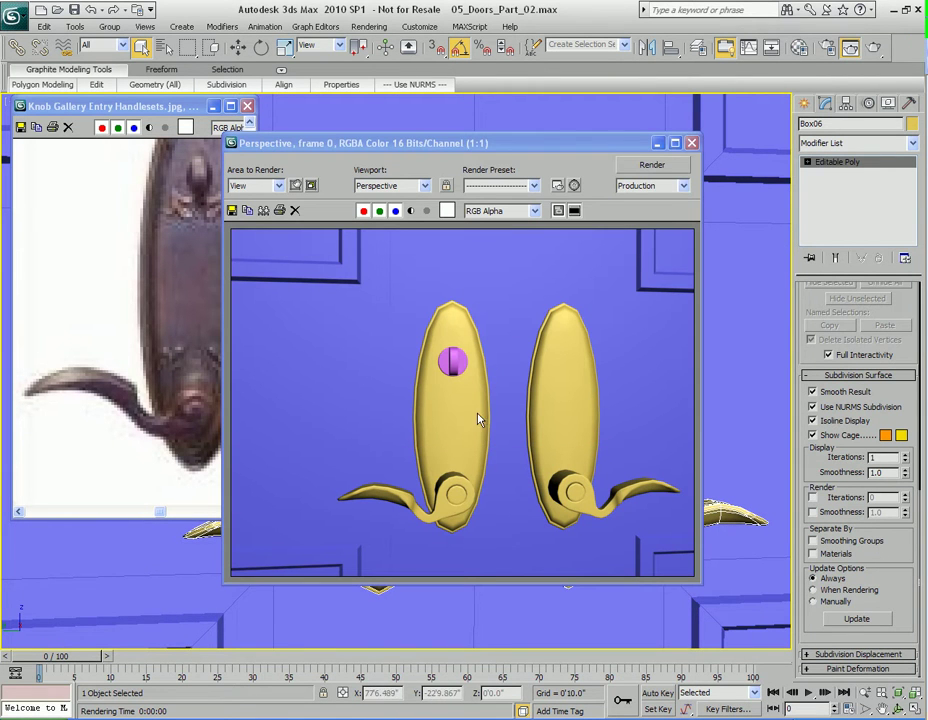
click(691, 143)
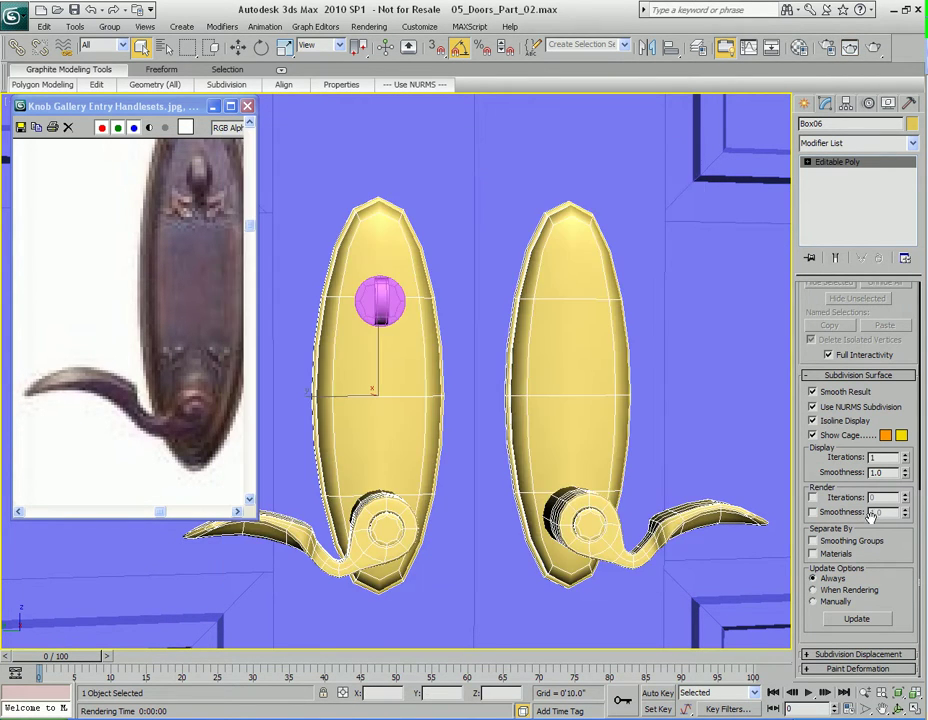
Raise the handlesets' display iterations to 2 and render the close-up for comparison
click(906, 456)
key(shift+q)
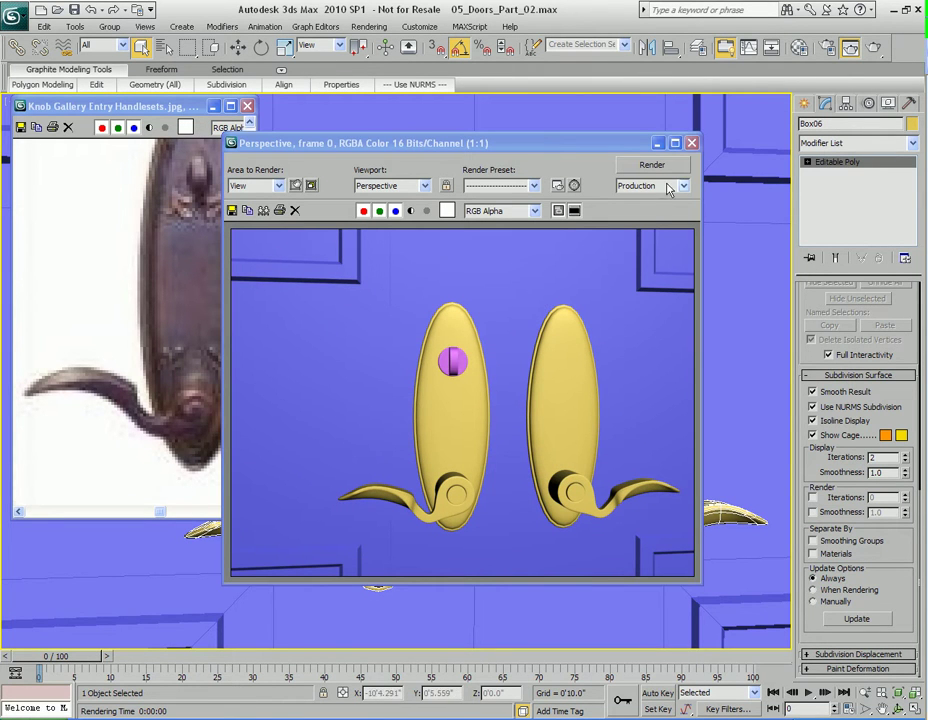
click(692, 146)
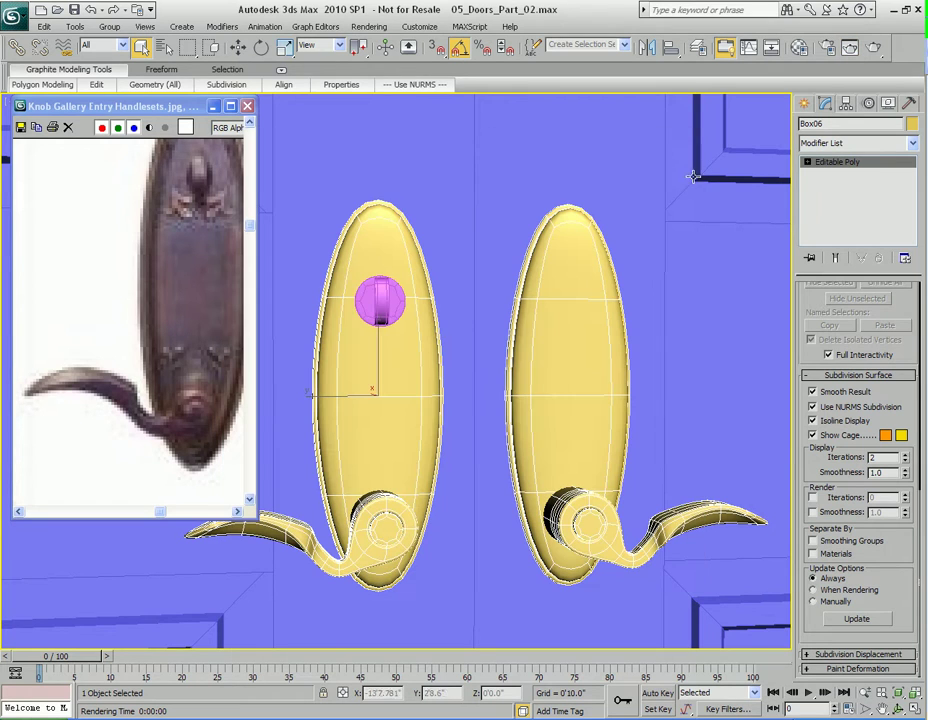
Try 3 display iterations on the handlesets while checking their shape, and lower the value in stages to 1
click(905, 455)
alt+middle_drag(425, 383, 442, 394)
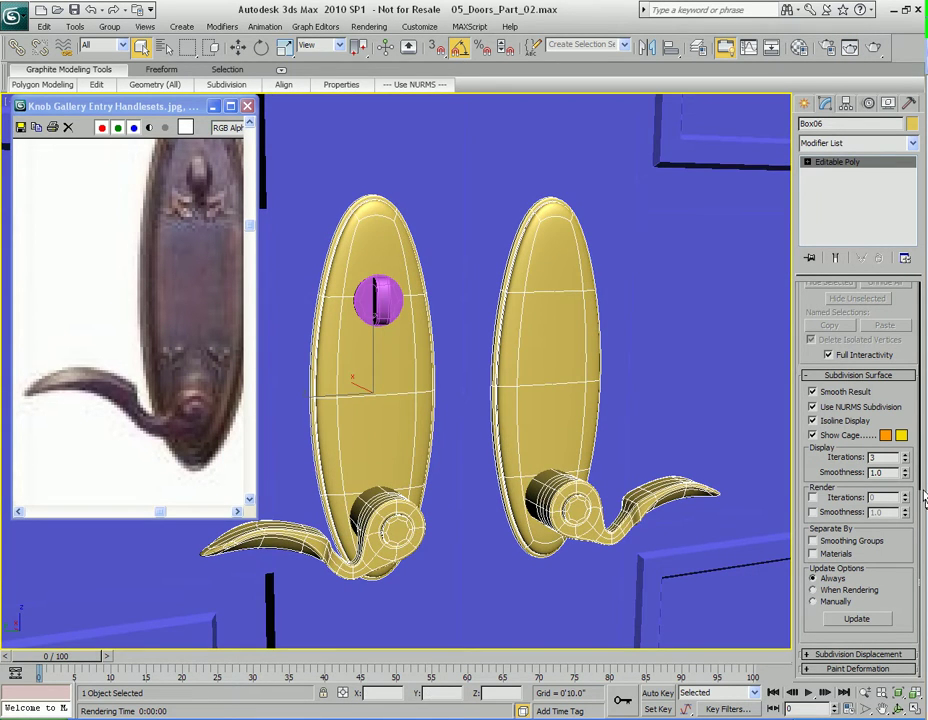
click(905, 461)
middle_drag(382, 372, 485, 419)
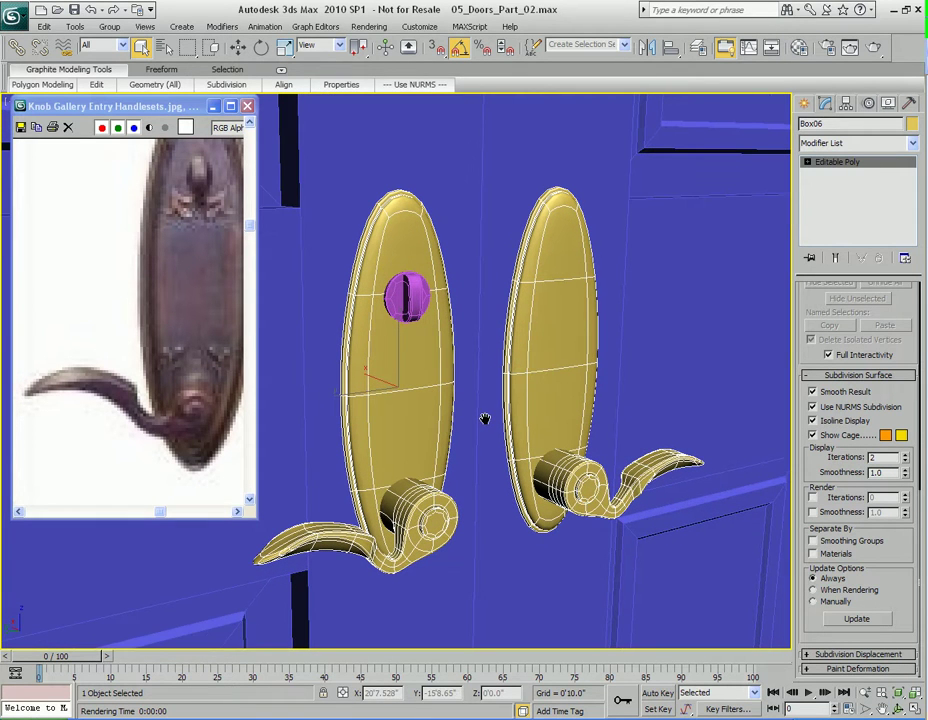
click(905, 462)
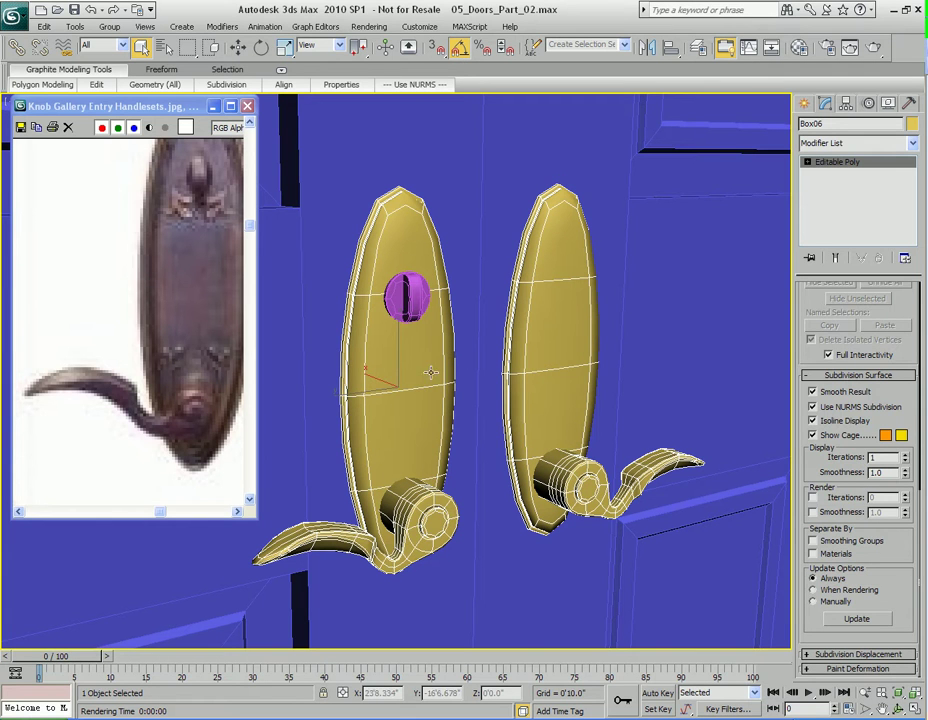
Attach the round purple thumb-turn lock on the first plate to the smoothed handleset object
click(406, 297)
click(406, 383)
right_click(426, 405)
click(397, 282)
click(408, 296)
key(w)
middle_drag(410, 411, 437, 388)
key(q)
scroll(437, 388, down, 3)
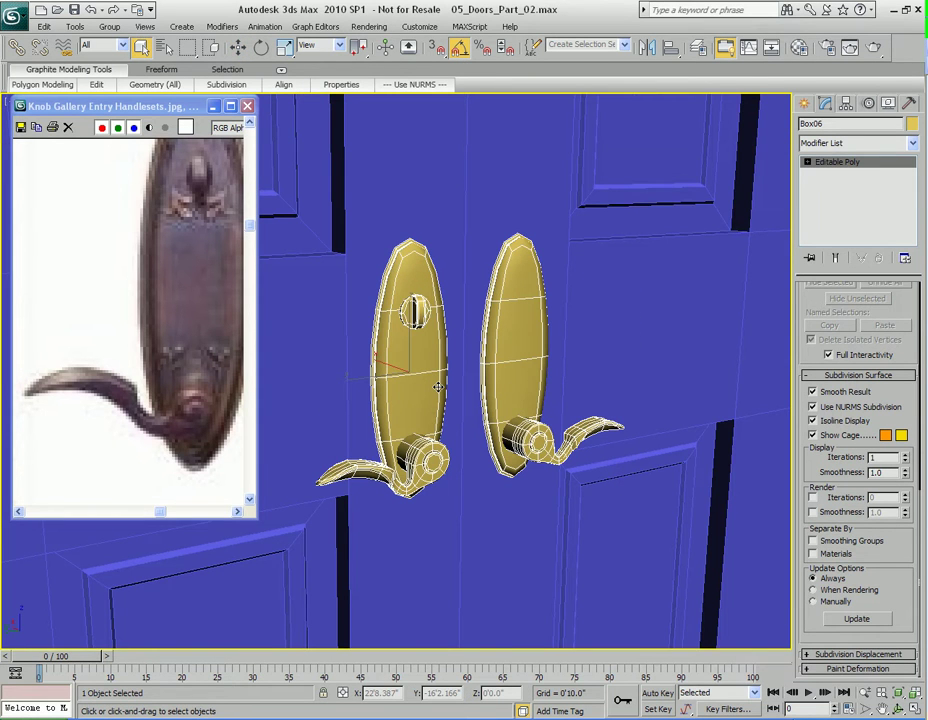